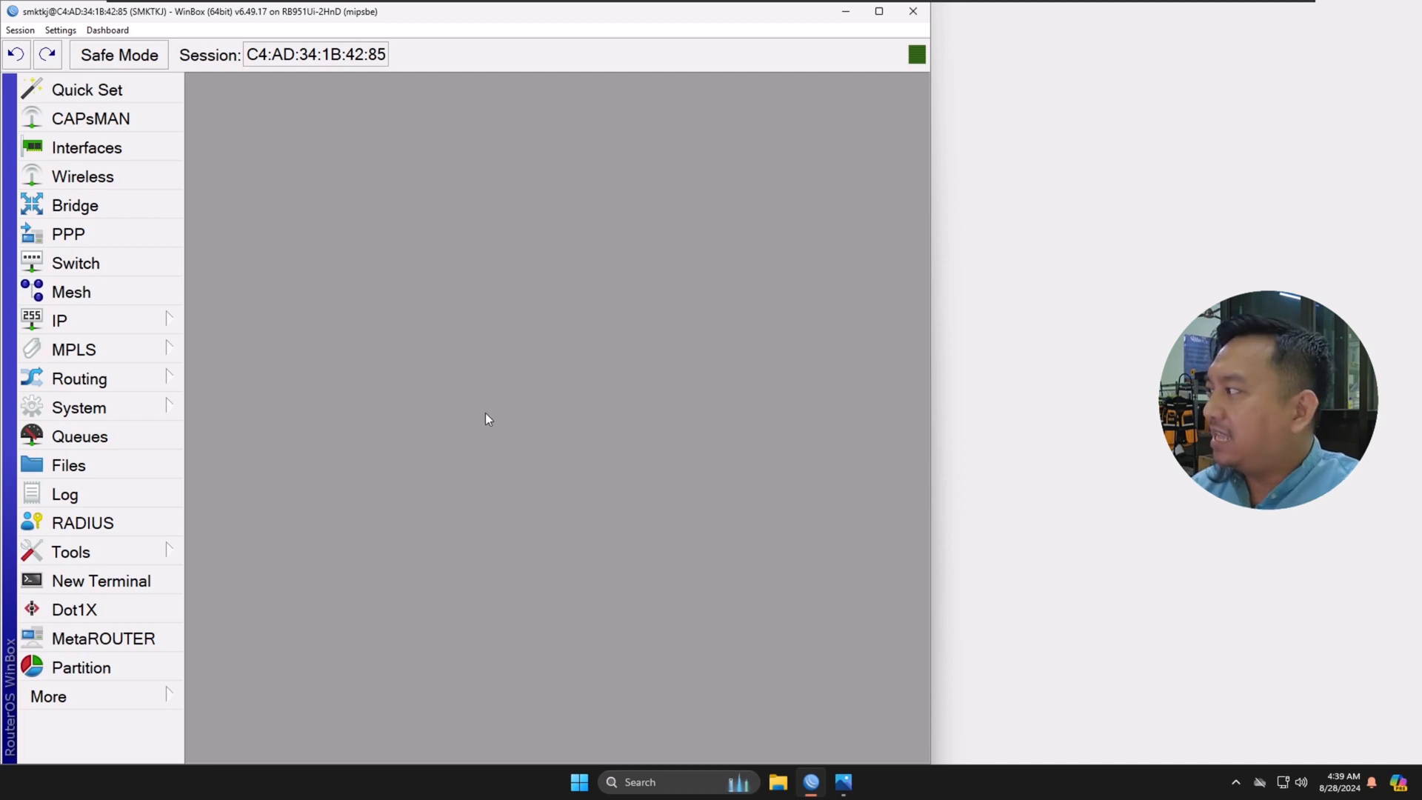
# Step: Change the SSID of the wlan1 wireless interface to AP-Guru and save the settings
pyautogui.click(127, 182)
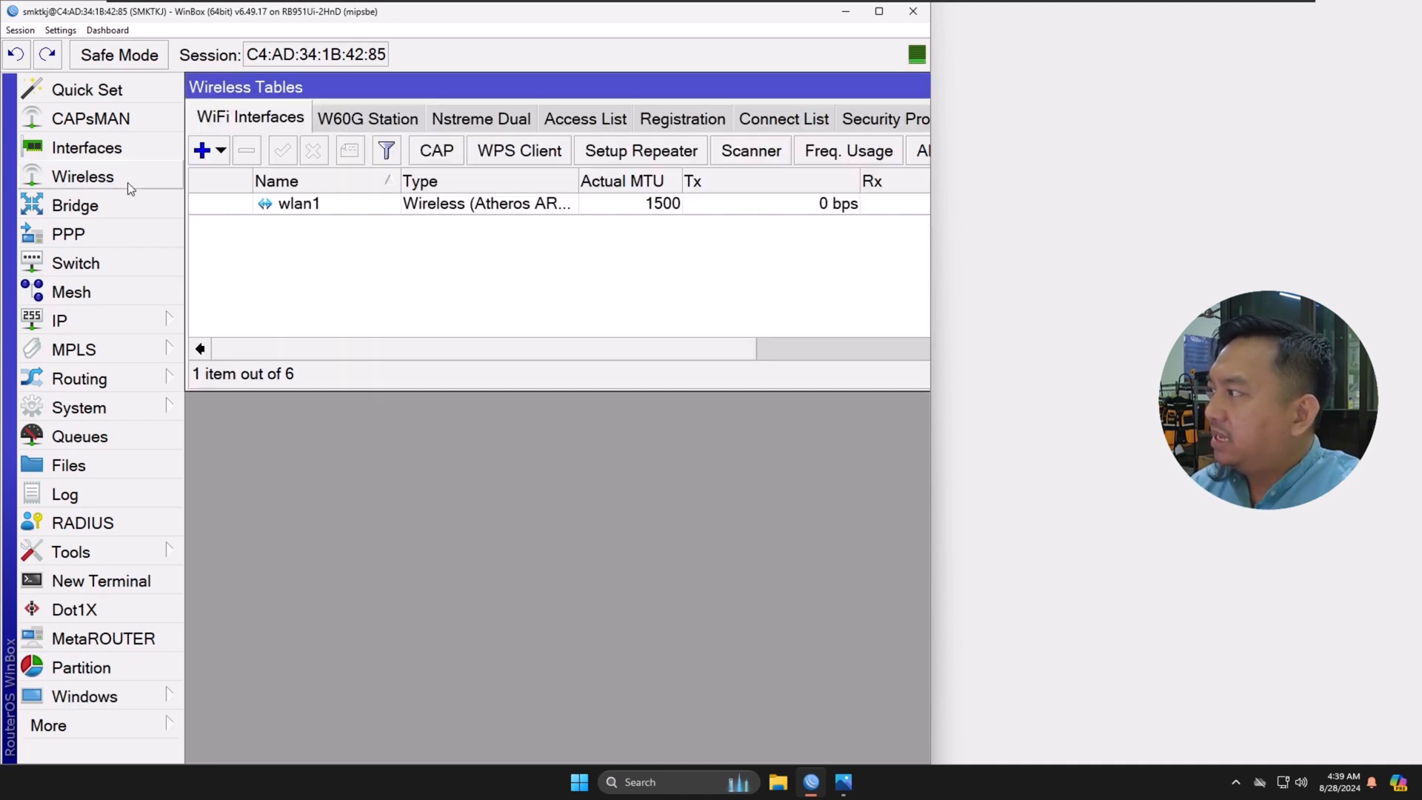
pyautogui.doubleClick(303, 205)
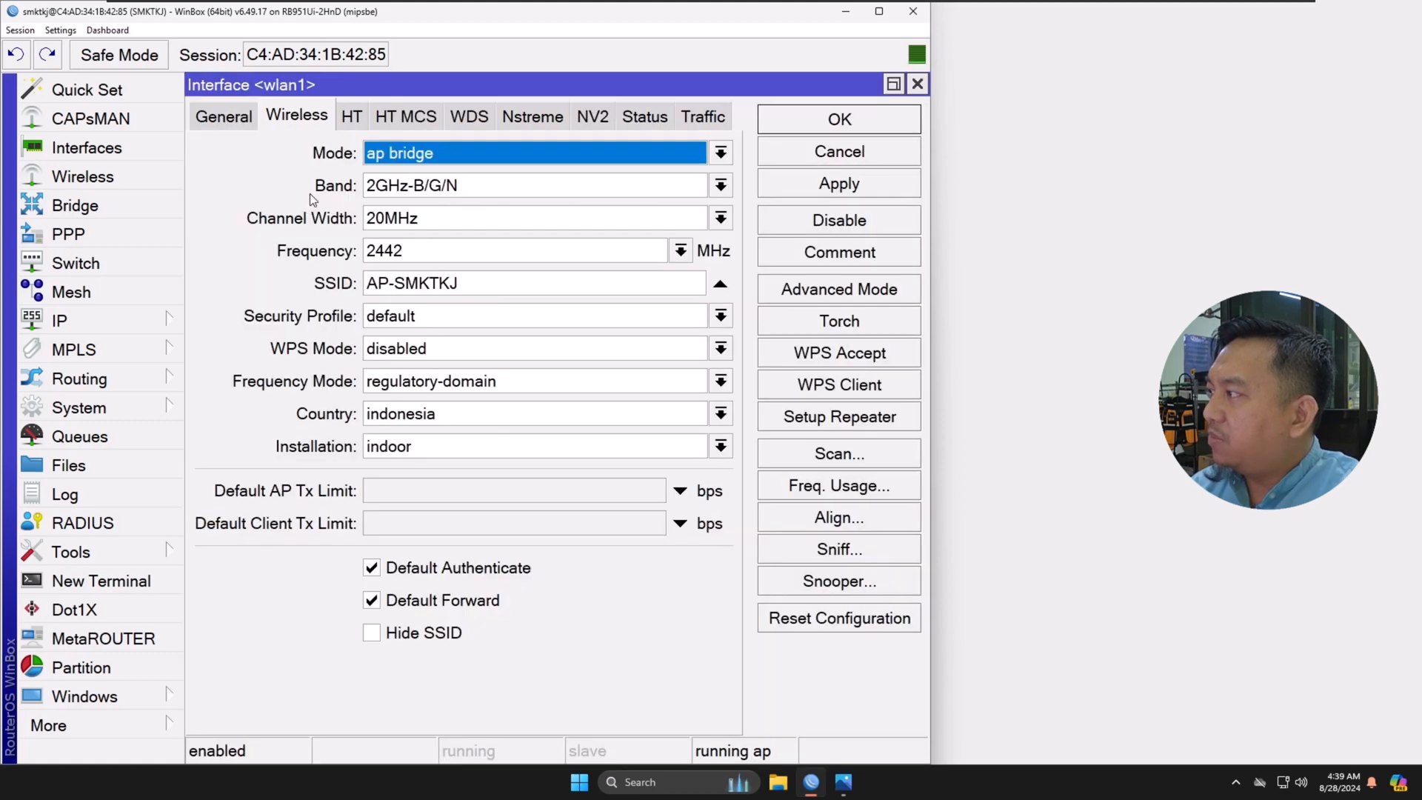
pyautogui.click(467, 284)
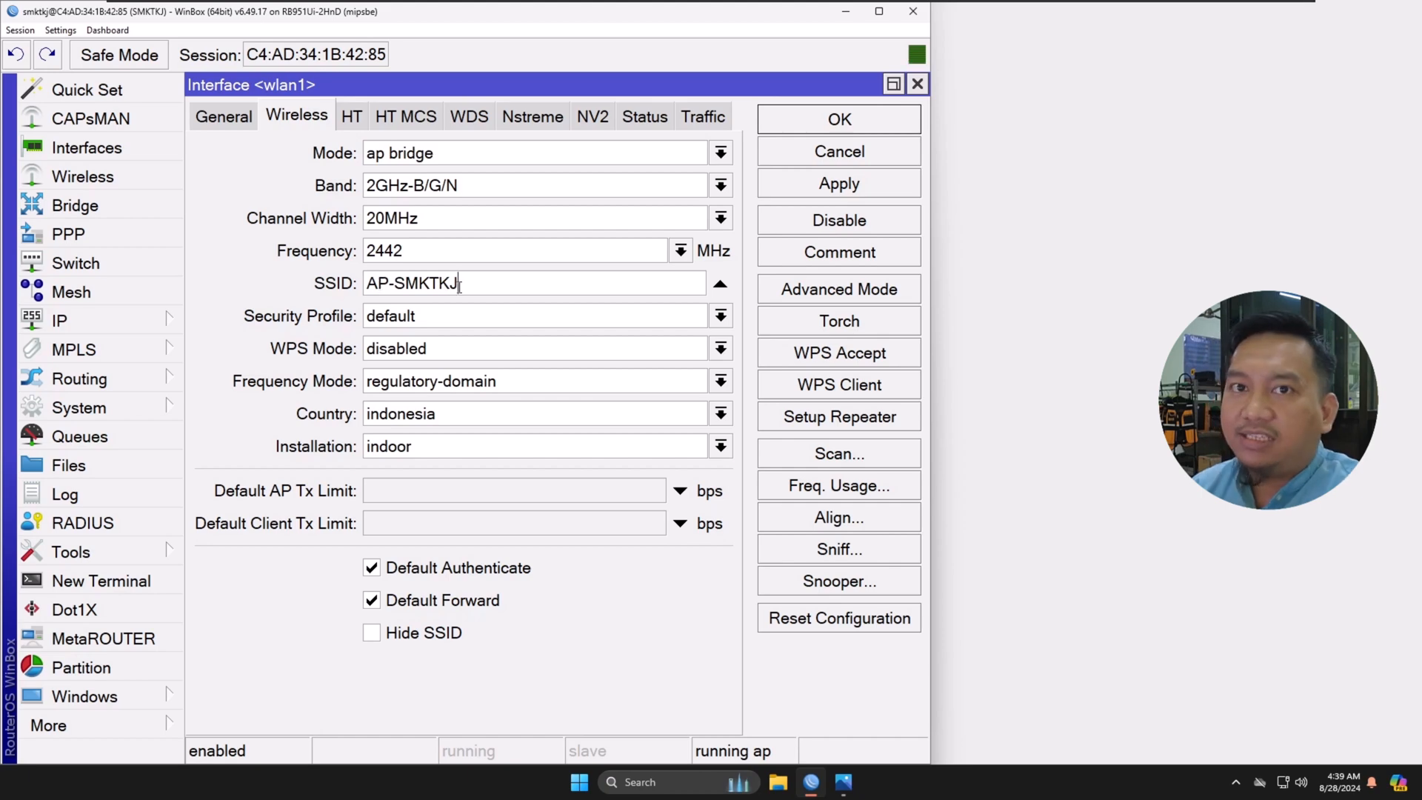
pyautogui.moveTo(481, 283); pyautogui.dragTo(397, 286)
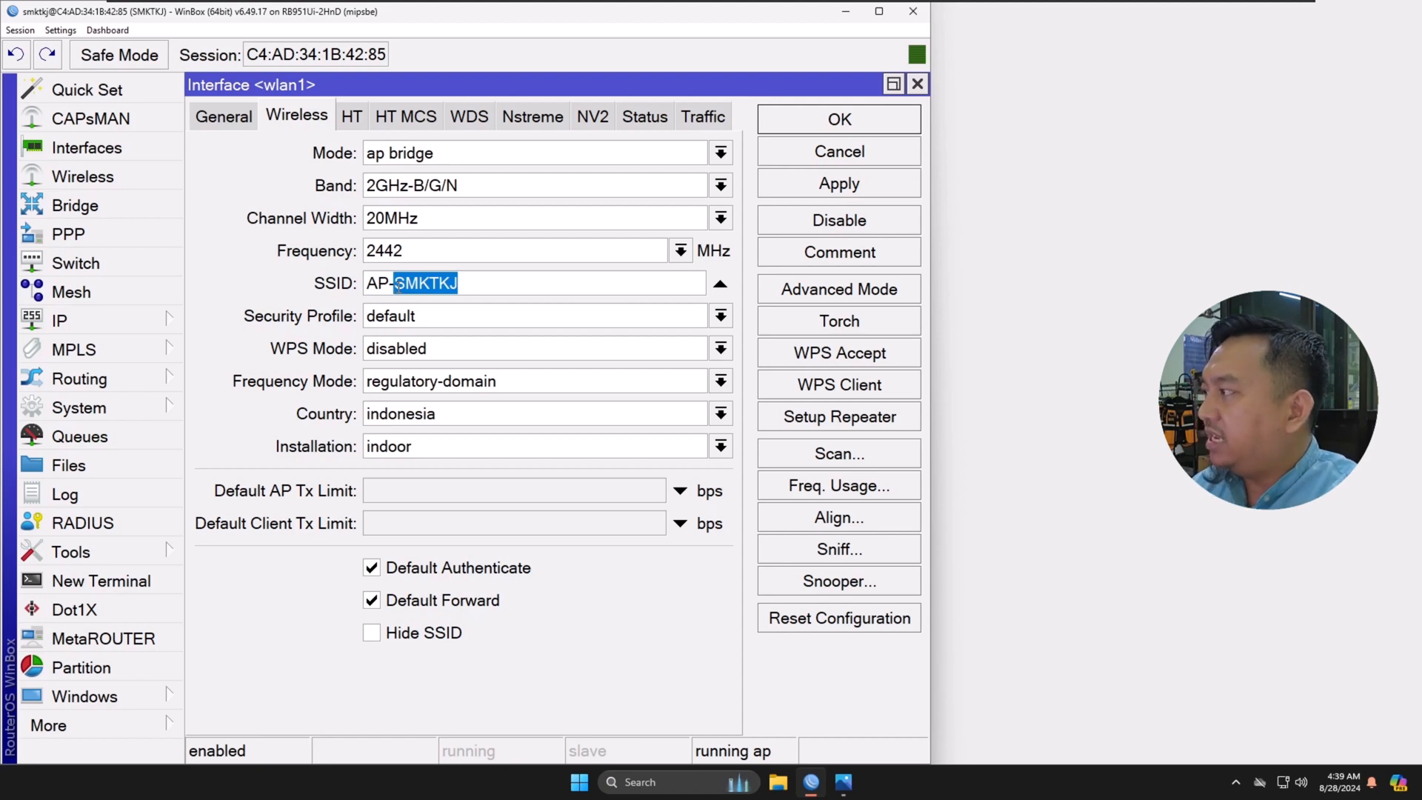
pyautogui.write('Guru')
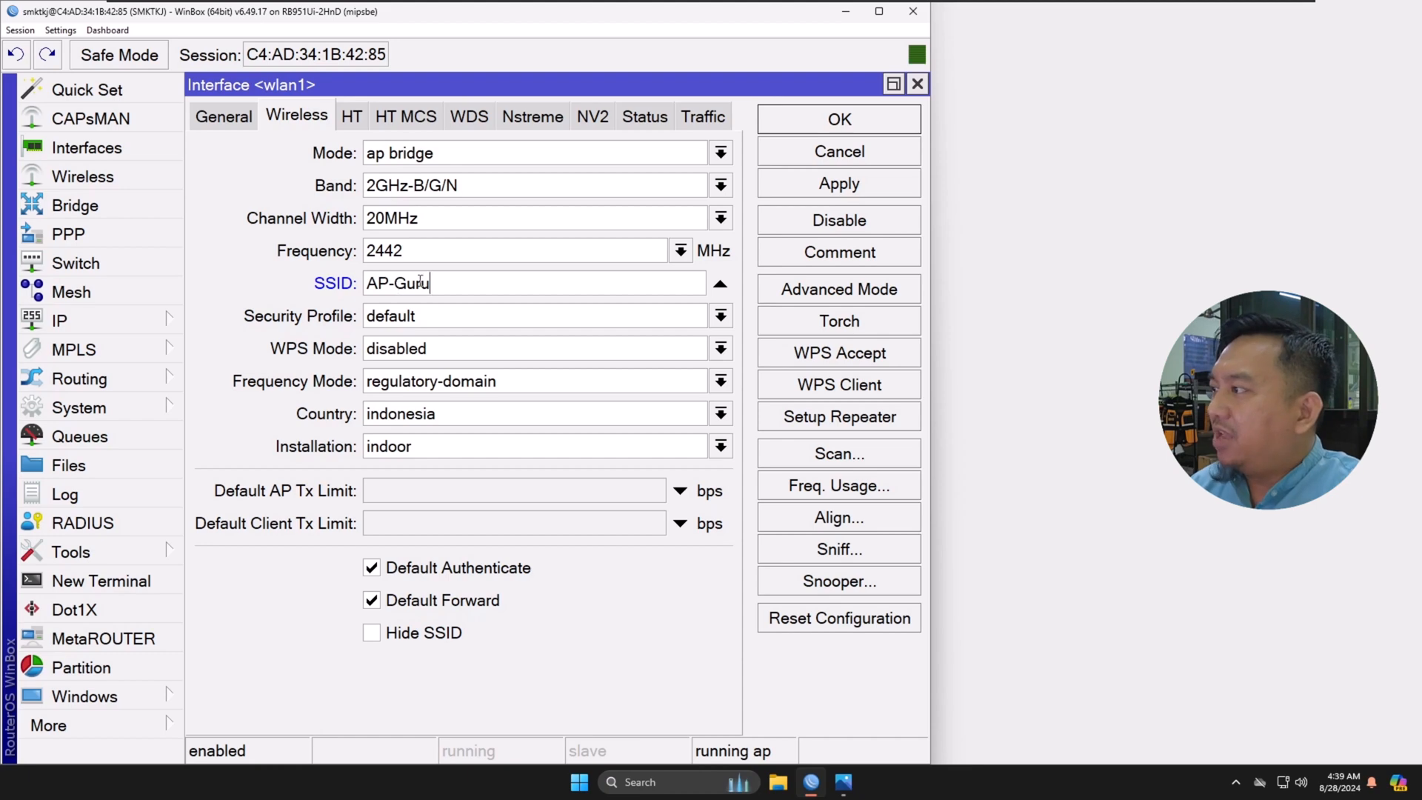
pyautogui.click(805, 192)
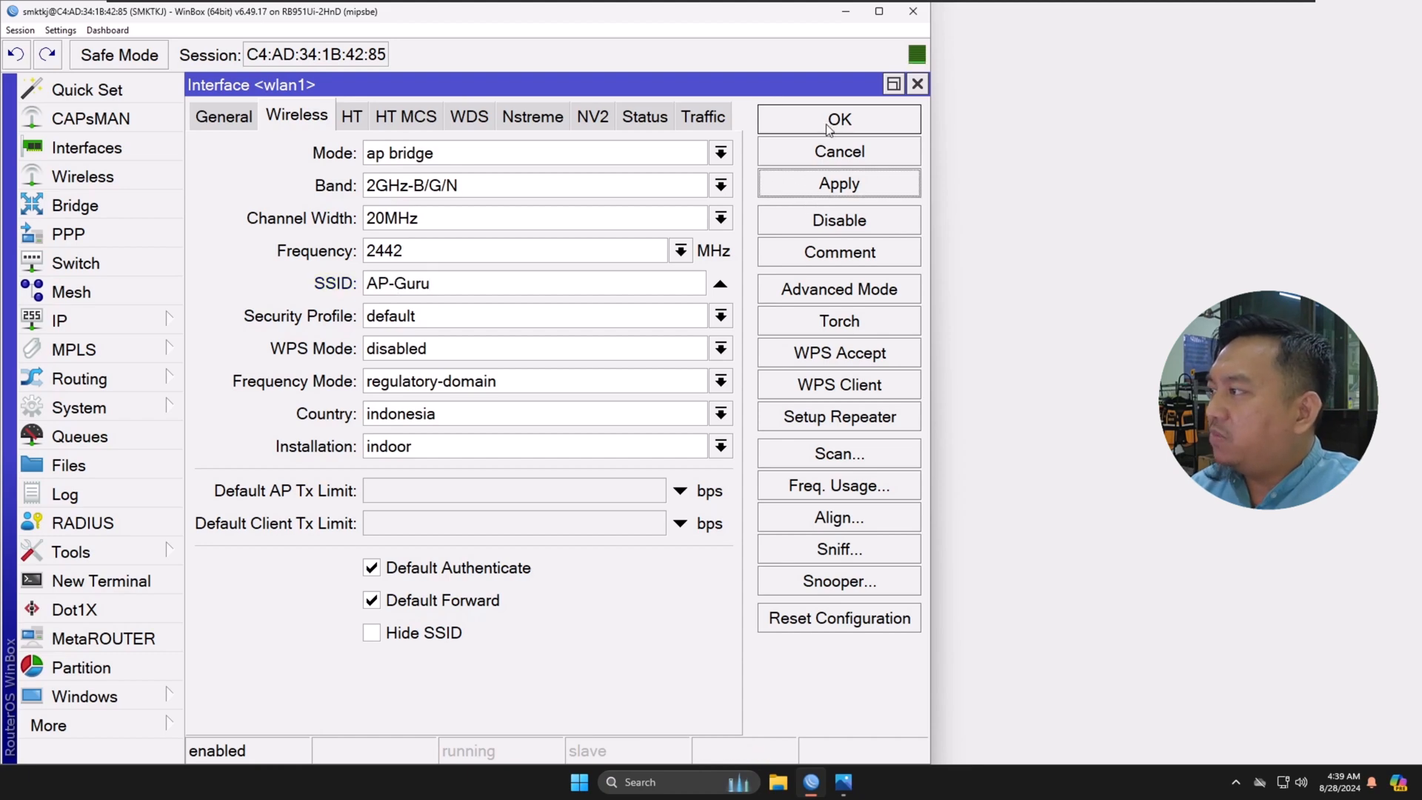
pyautogui.click(828, 127)
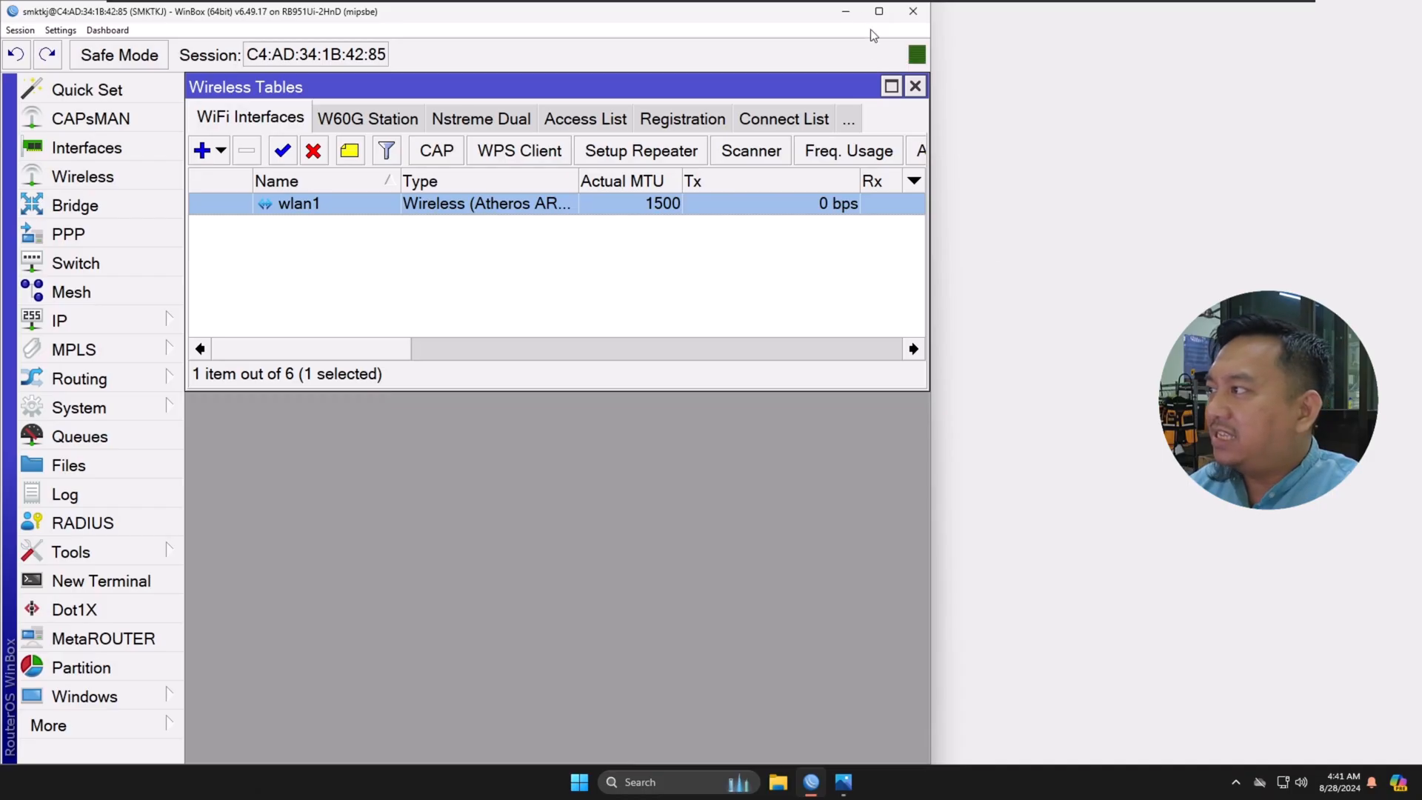
# Step: Check the computer's list of available Wi-Fi networks for the AP-Guru network
pyautogui.click(849, 11)
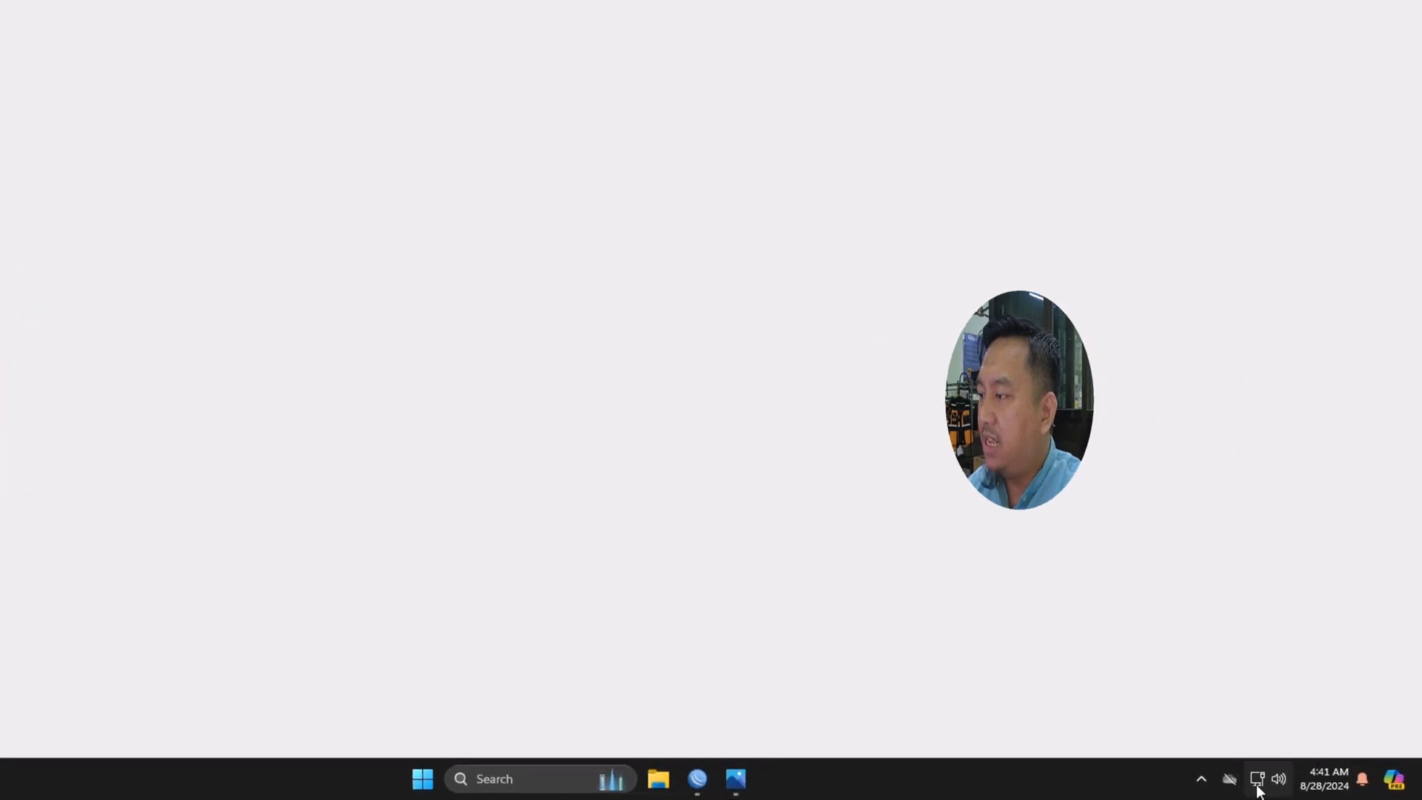
pyautogui.click(1258, 784)
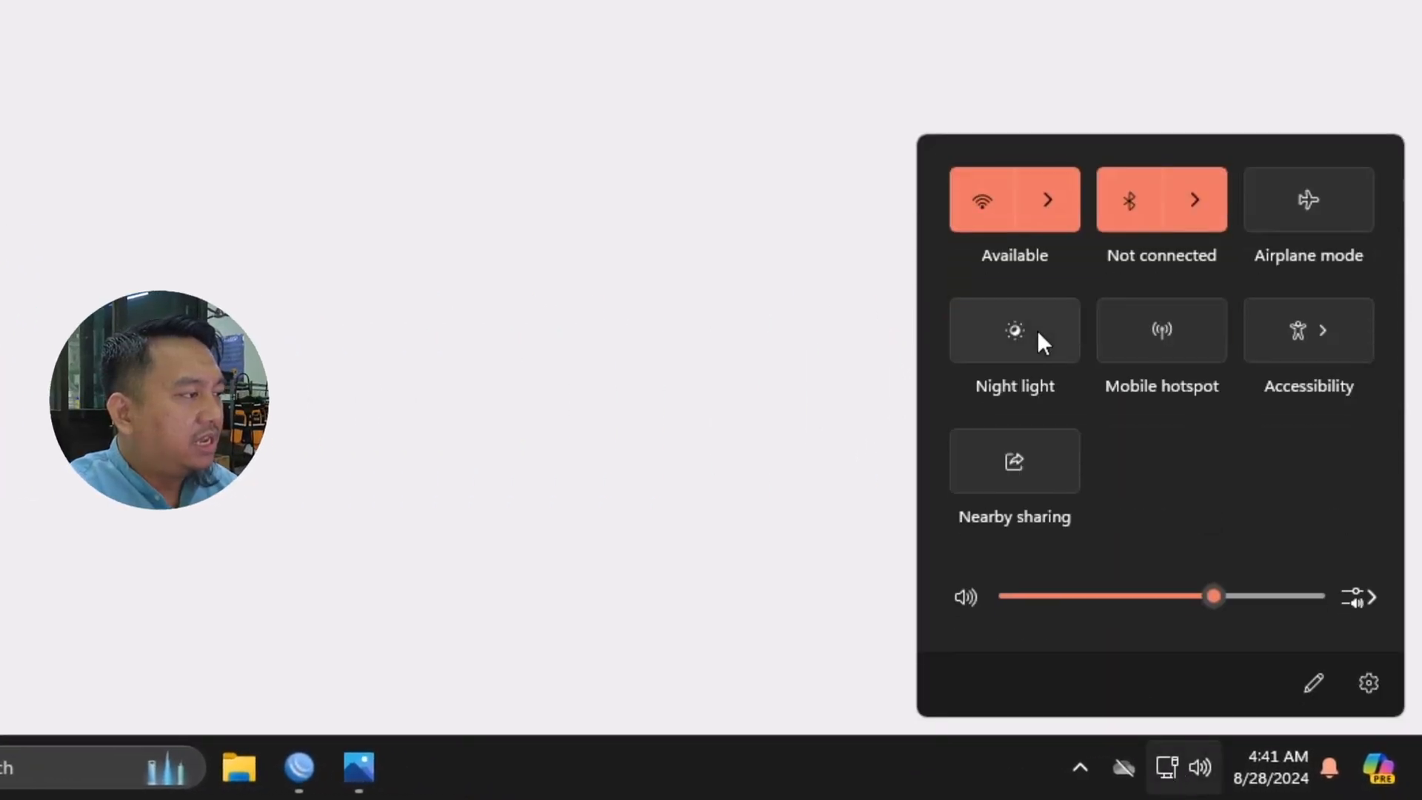
pyautogui.click(1039, 210)
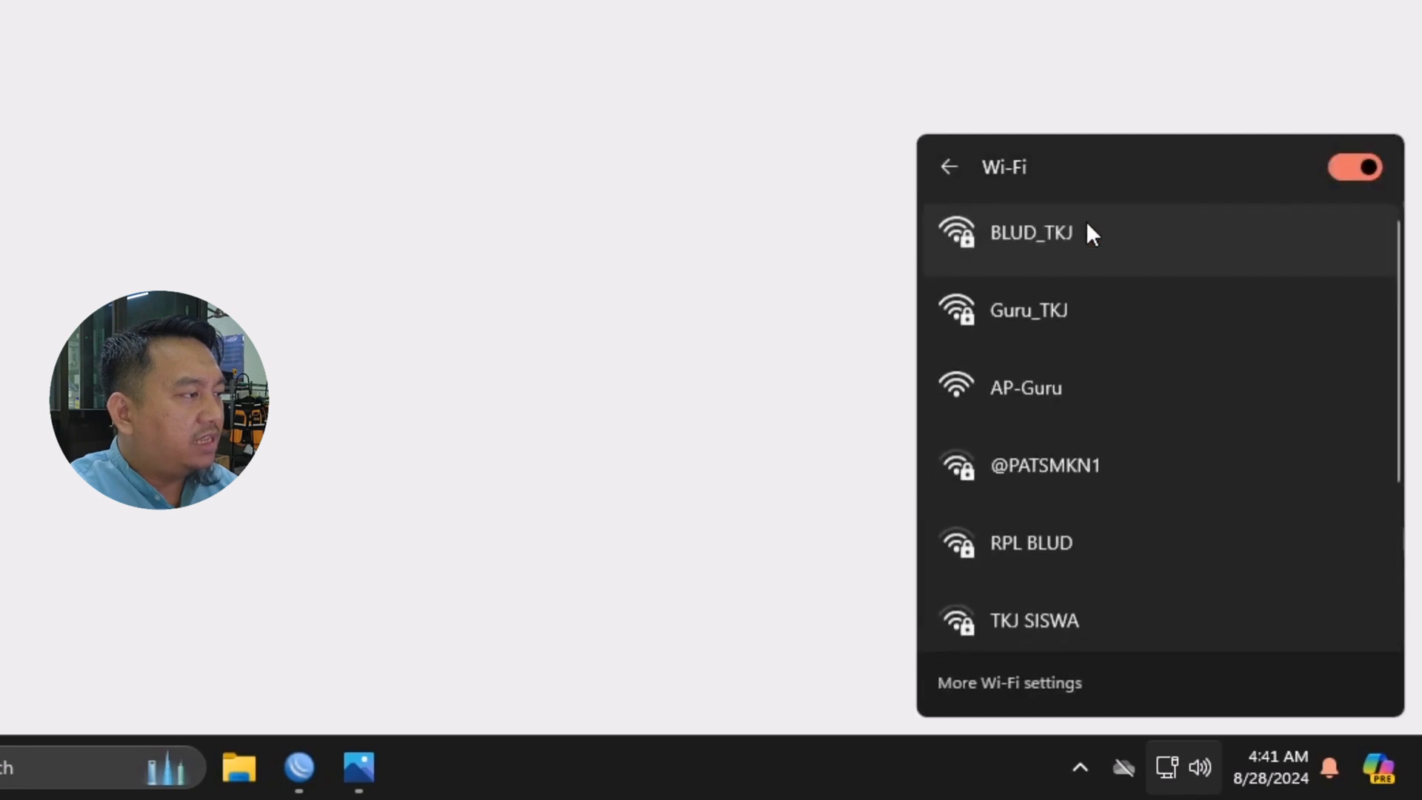
pyautogui.scroll(-2, 1126, 381)
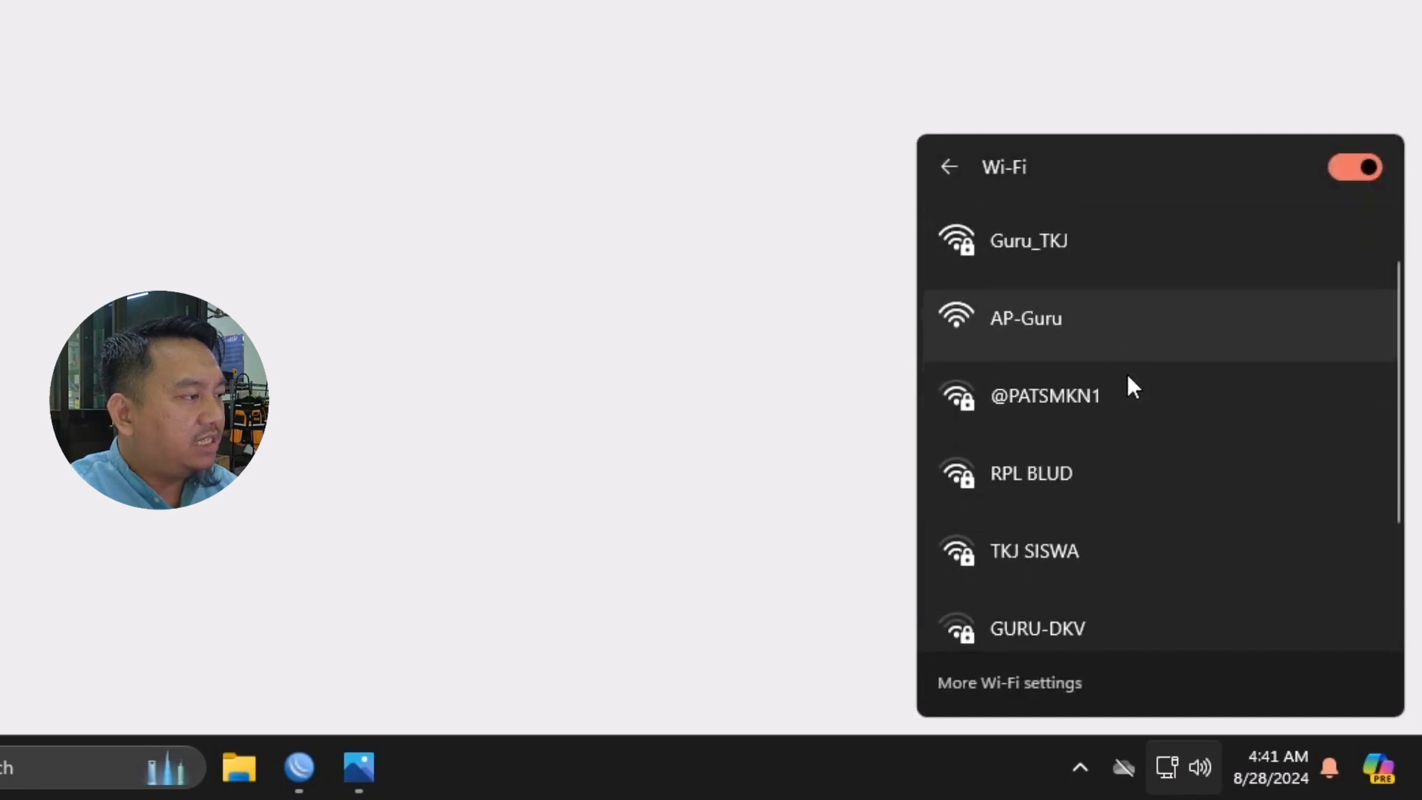
pyautogui.scroll(-1, 1127, 376)
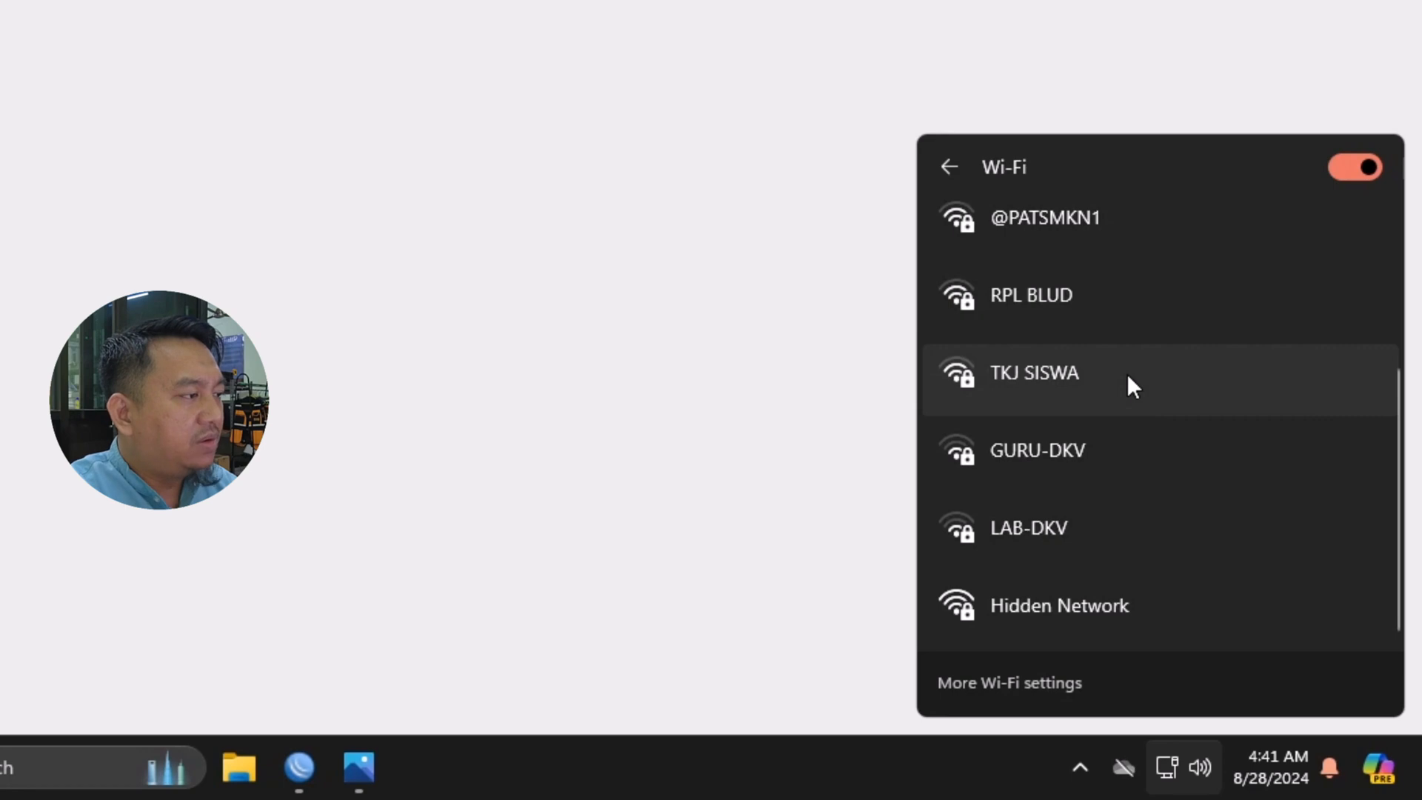
pyautogui.scroll(3, 1127, 376)
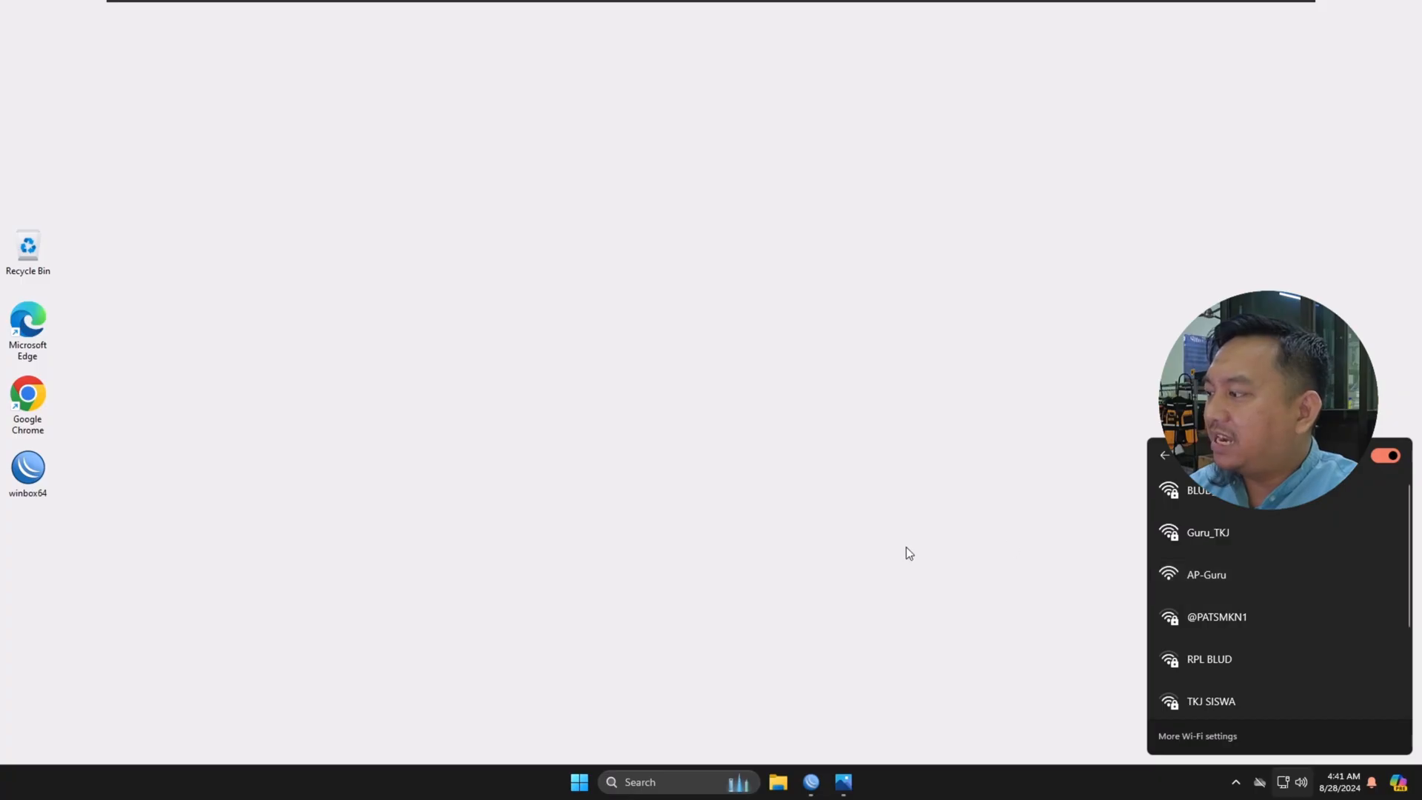
pyautogui.click(925, 561)
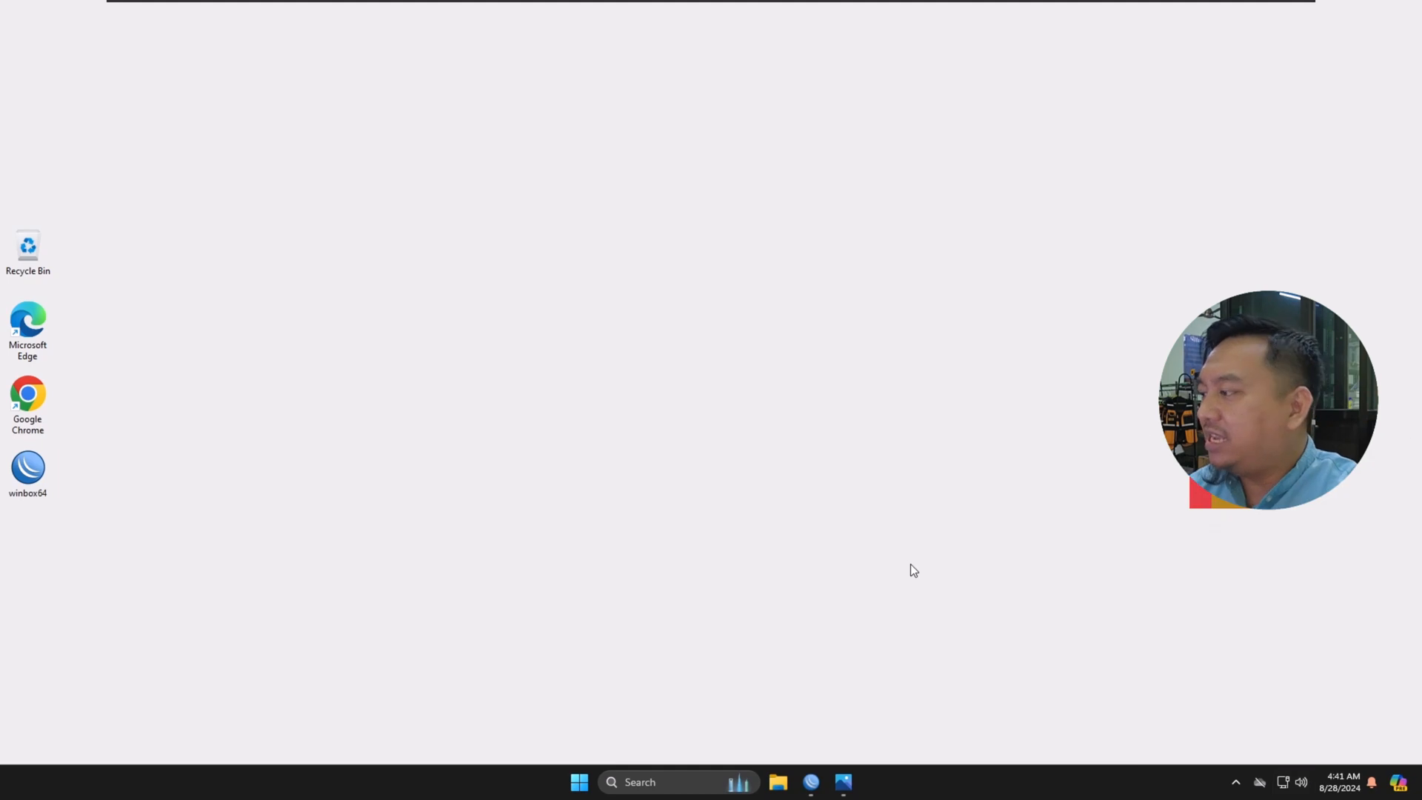
# Step: Switch back to WinBox and start a new virtual wireless interface in ap bridge mode
pyautogui.click(811, 781)
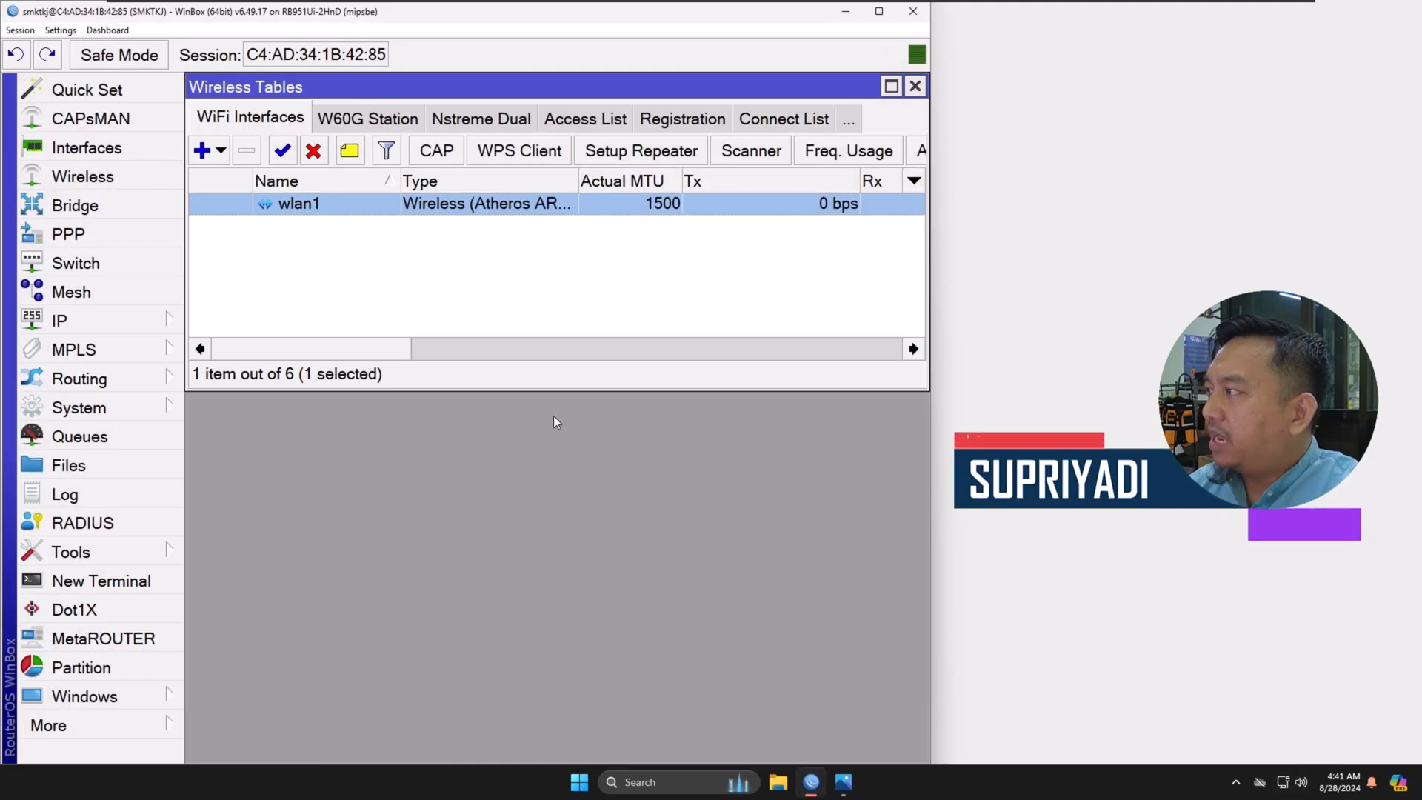
pyautogui.click(222, 151)
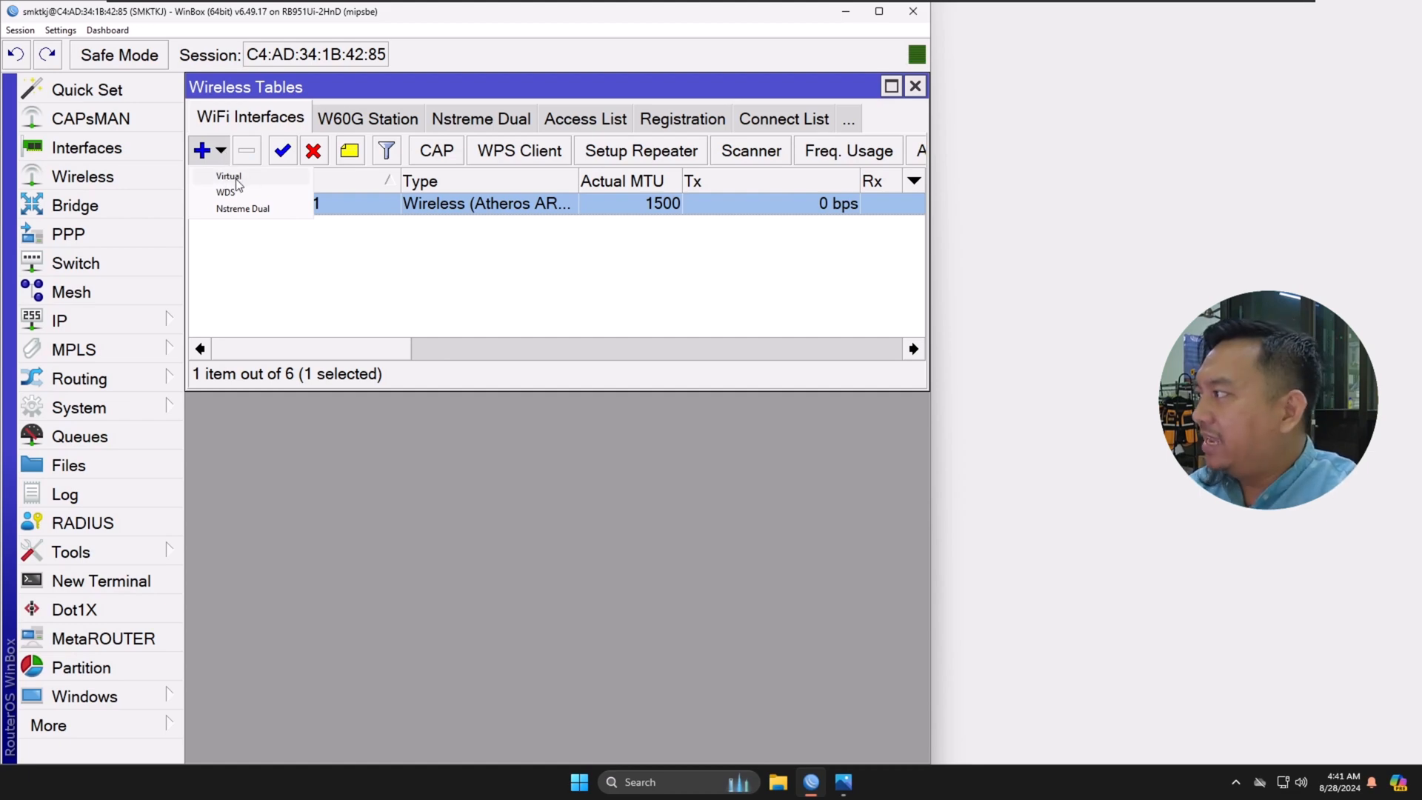
pyautogui.click(235, 178)
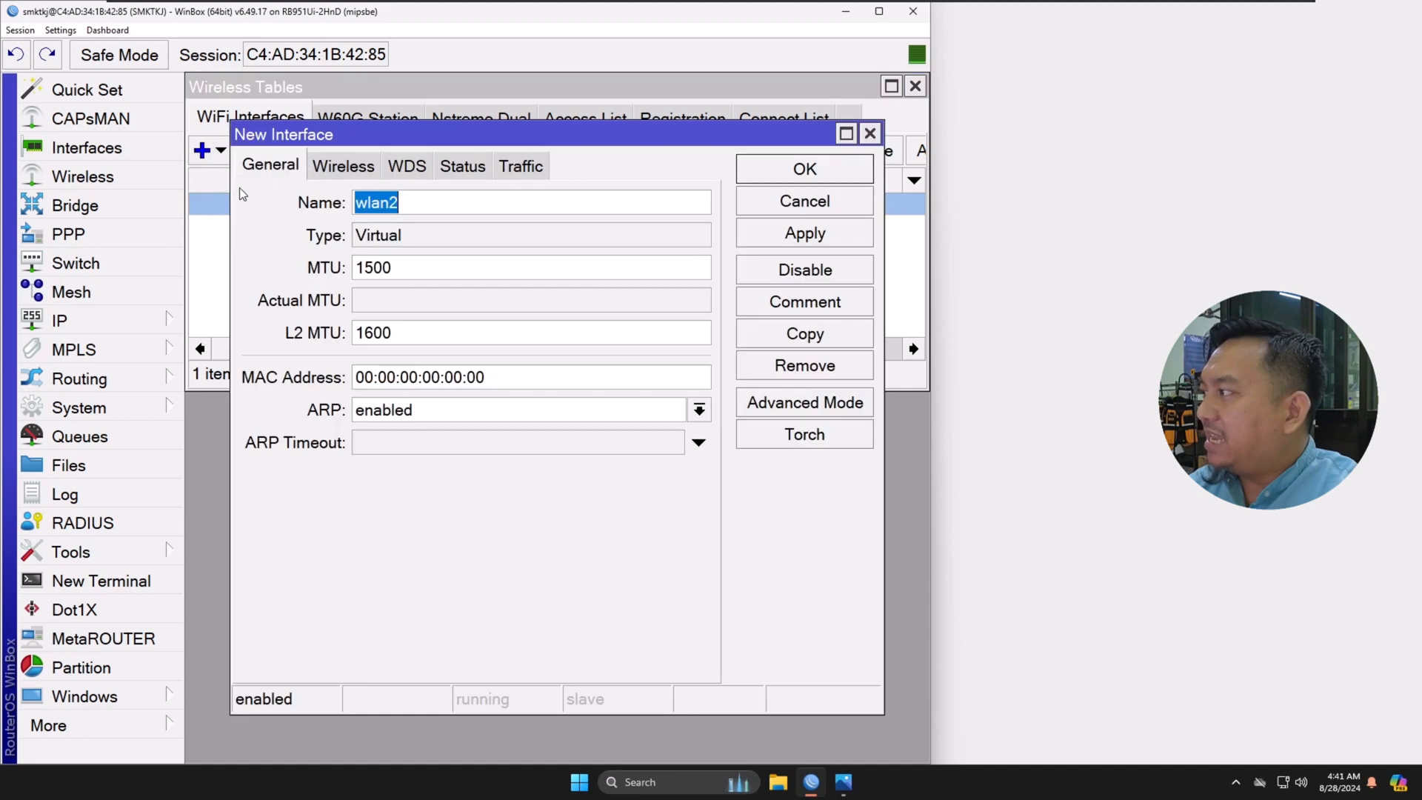
pyautogui.click(343, 182)
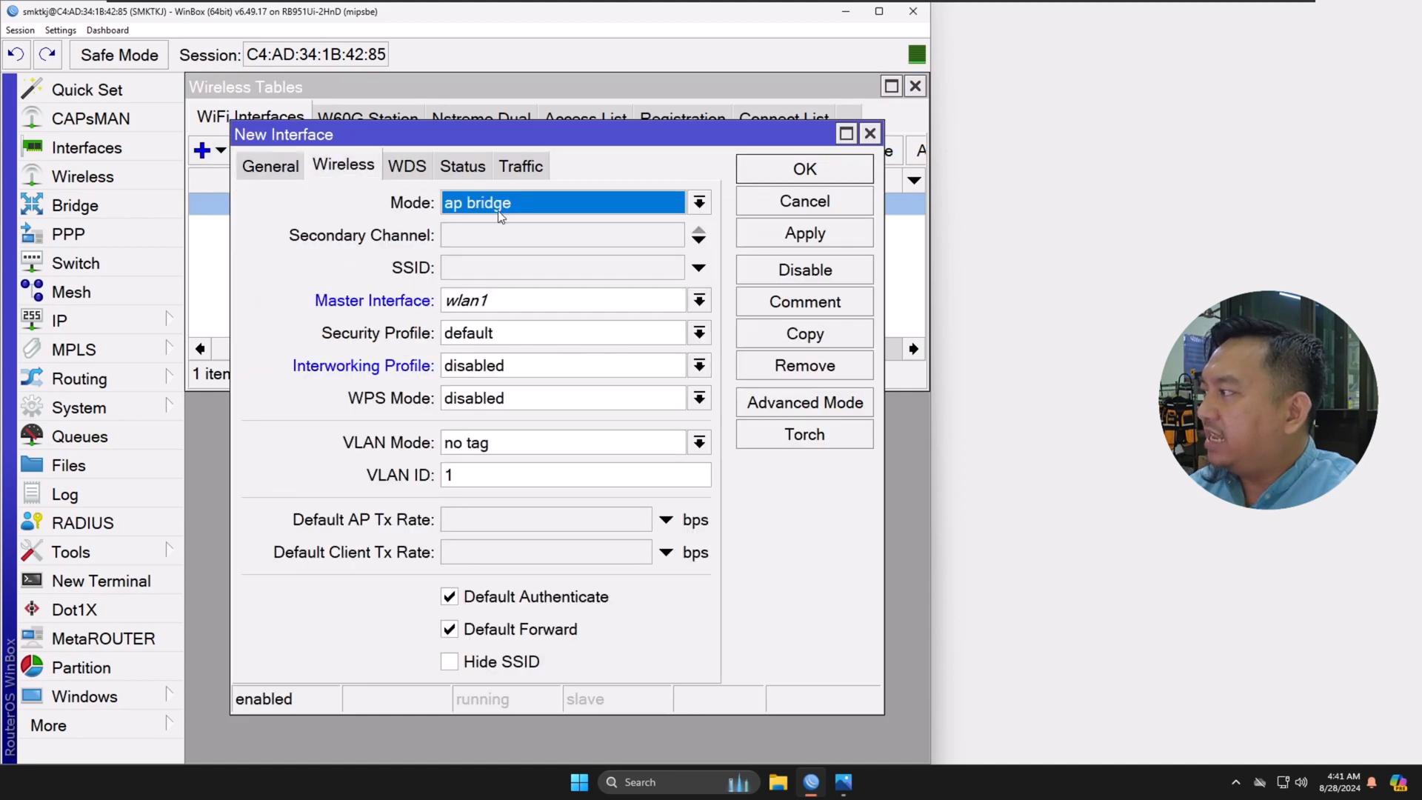
pyautogui.click(518, 209)
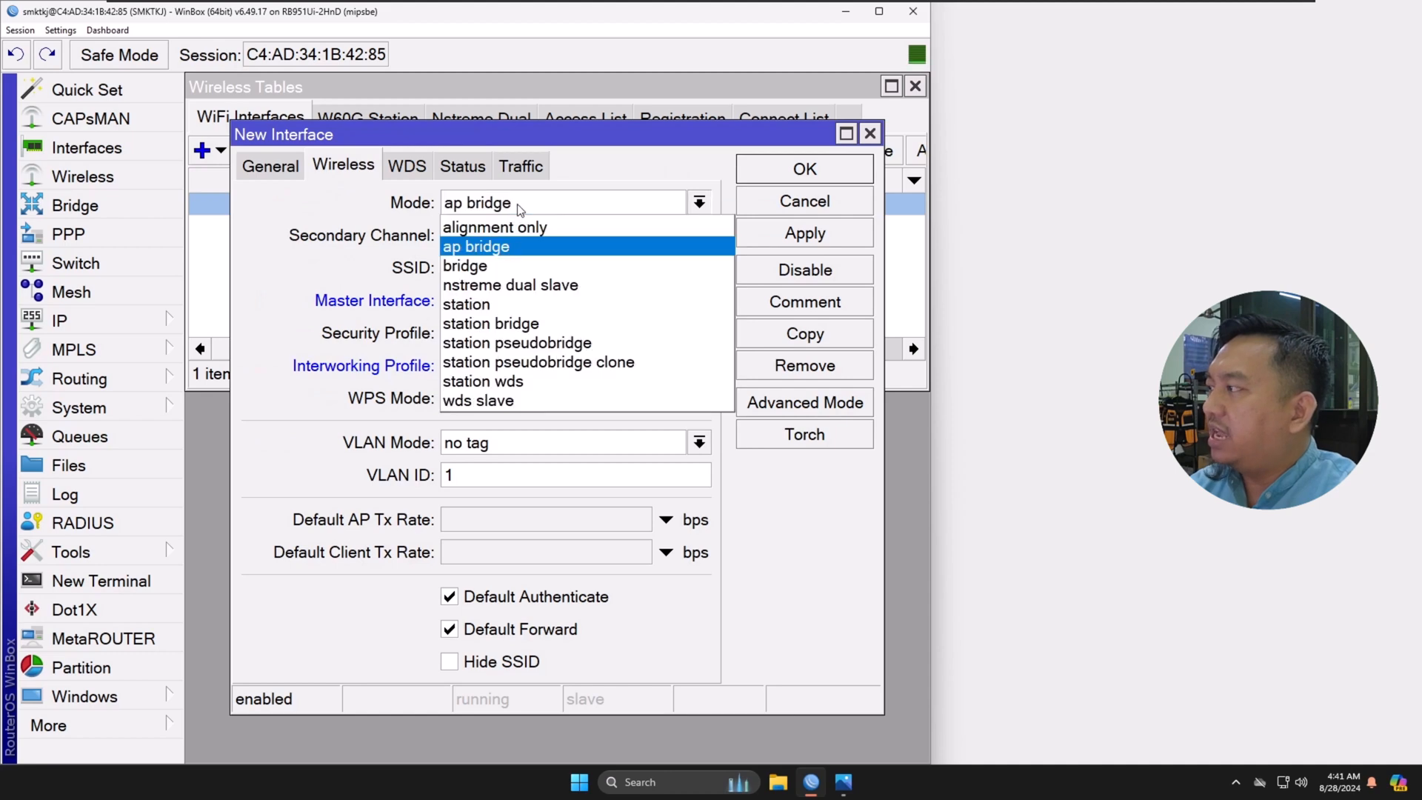
pyautogui.click(508, 244)
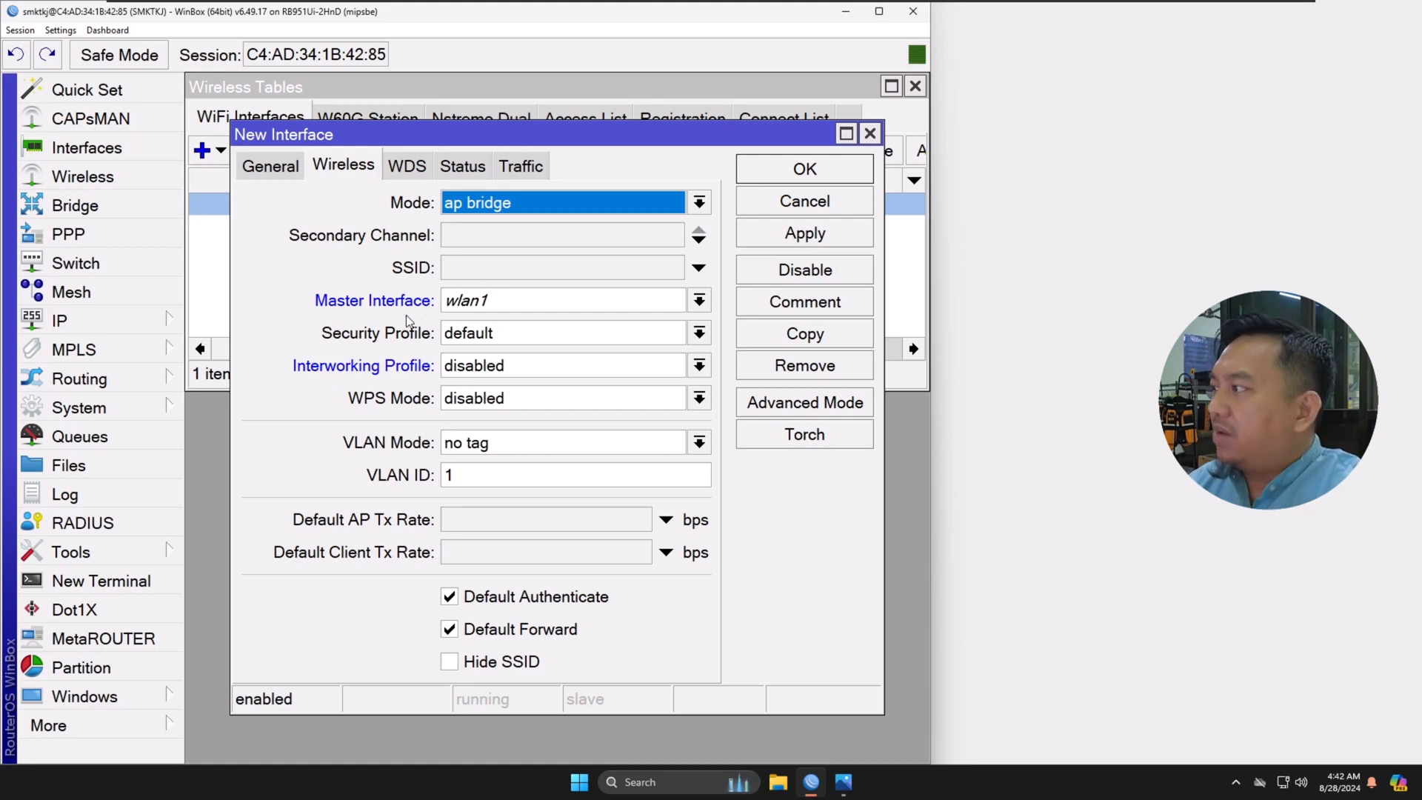
# Step: Set the new virtual interface's SSID to AP-Siswa and save the interface
pyautogui.click(473, 274)
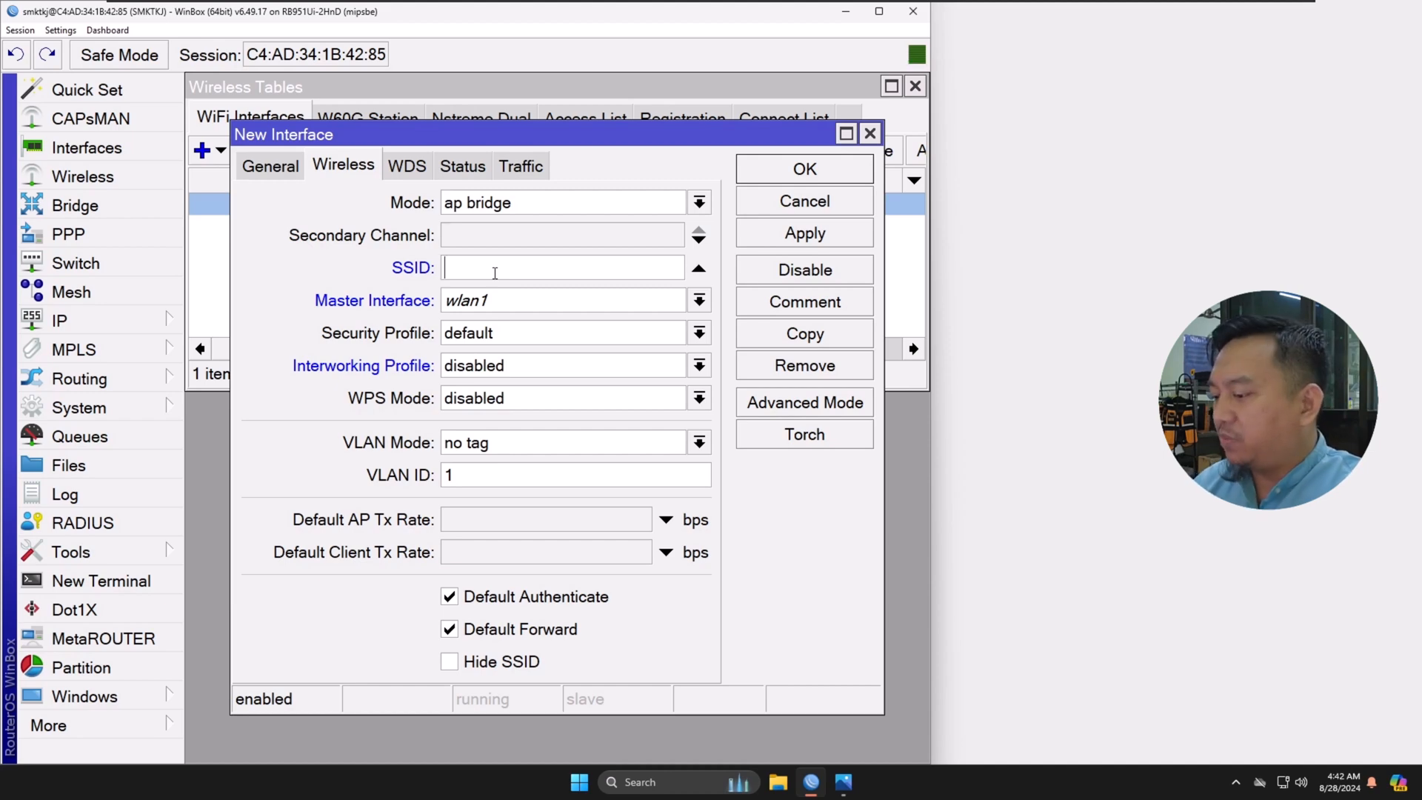
pyautogui.write('AP')
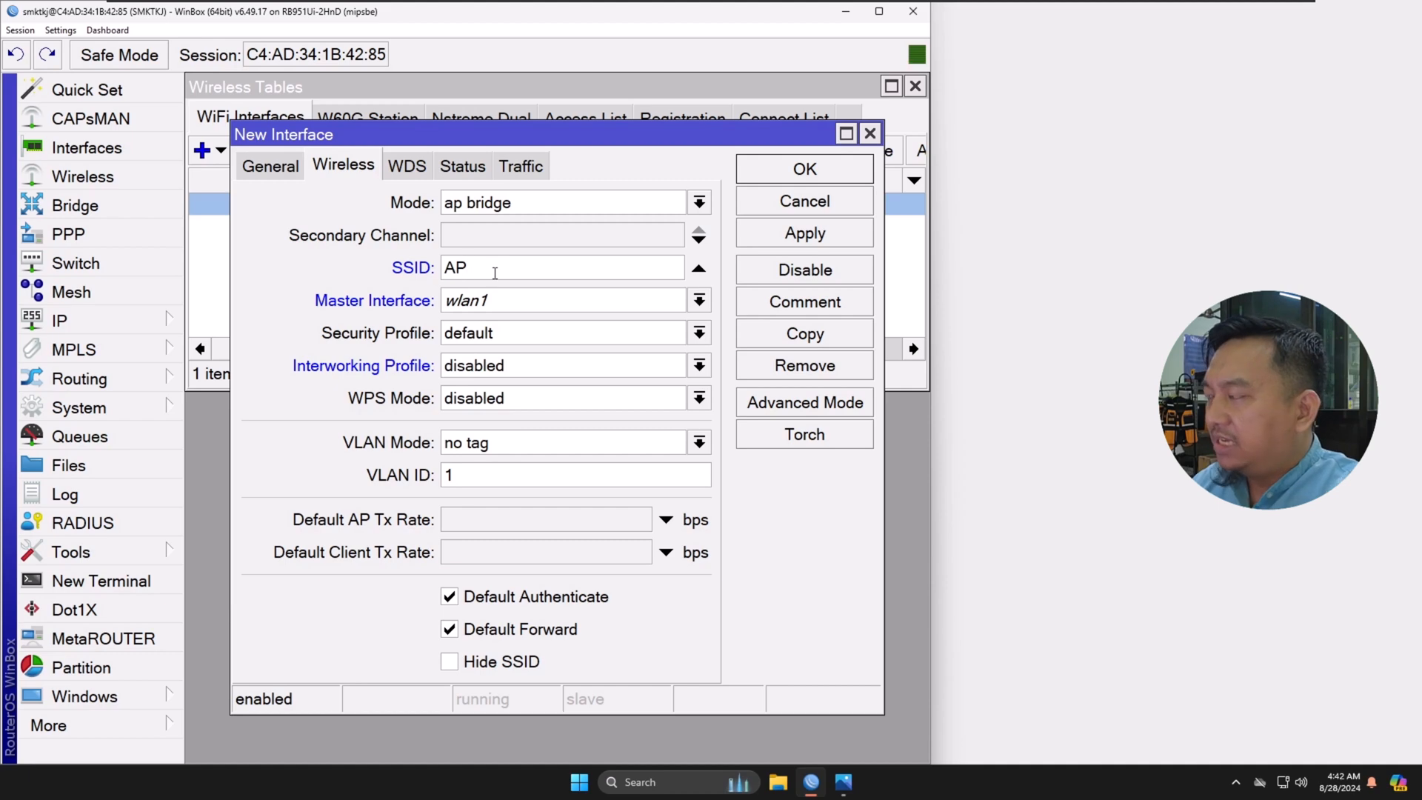
pyautogui.write('-Siswa')
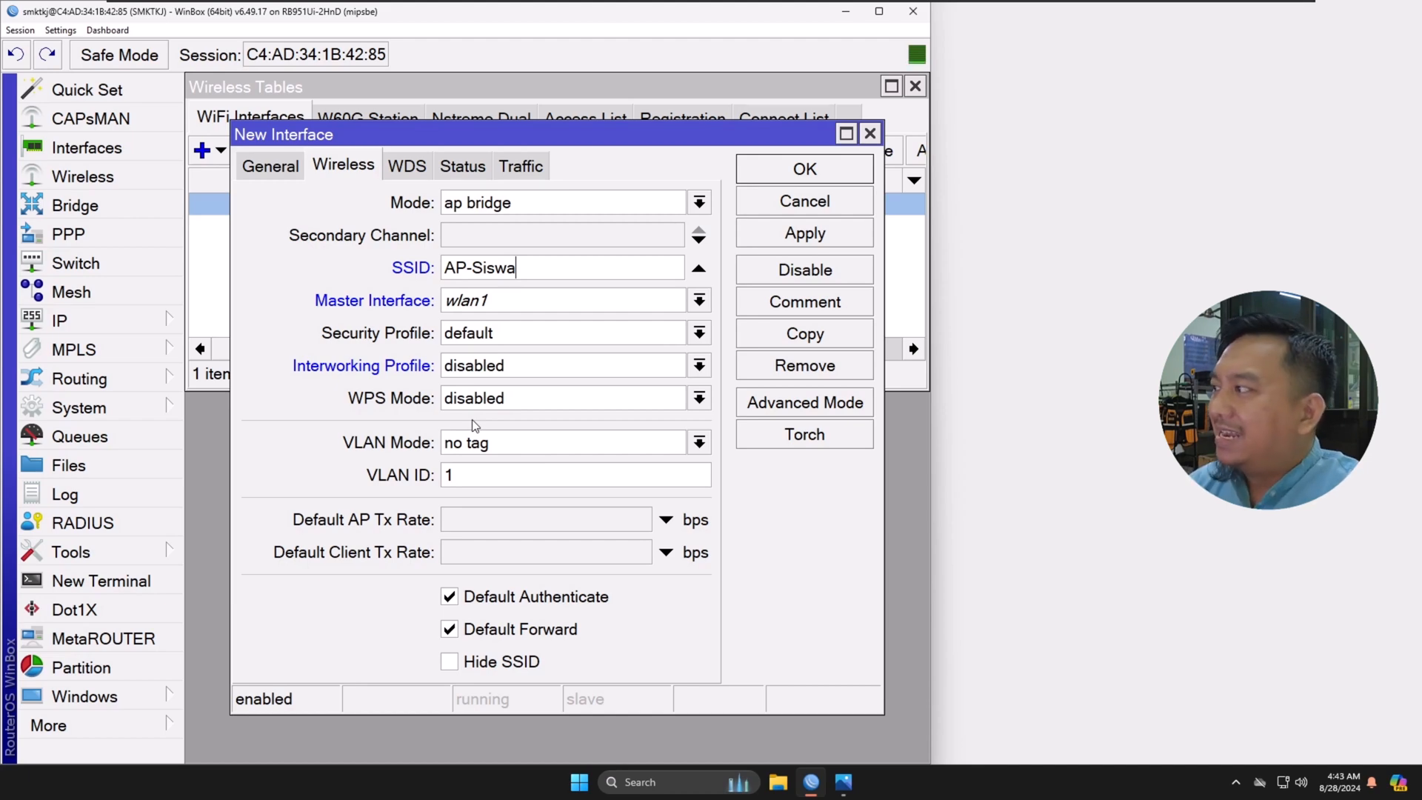
pyautogui.click(829, 235)
pyautogui.click(818, 178)
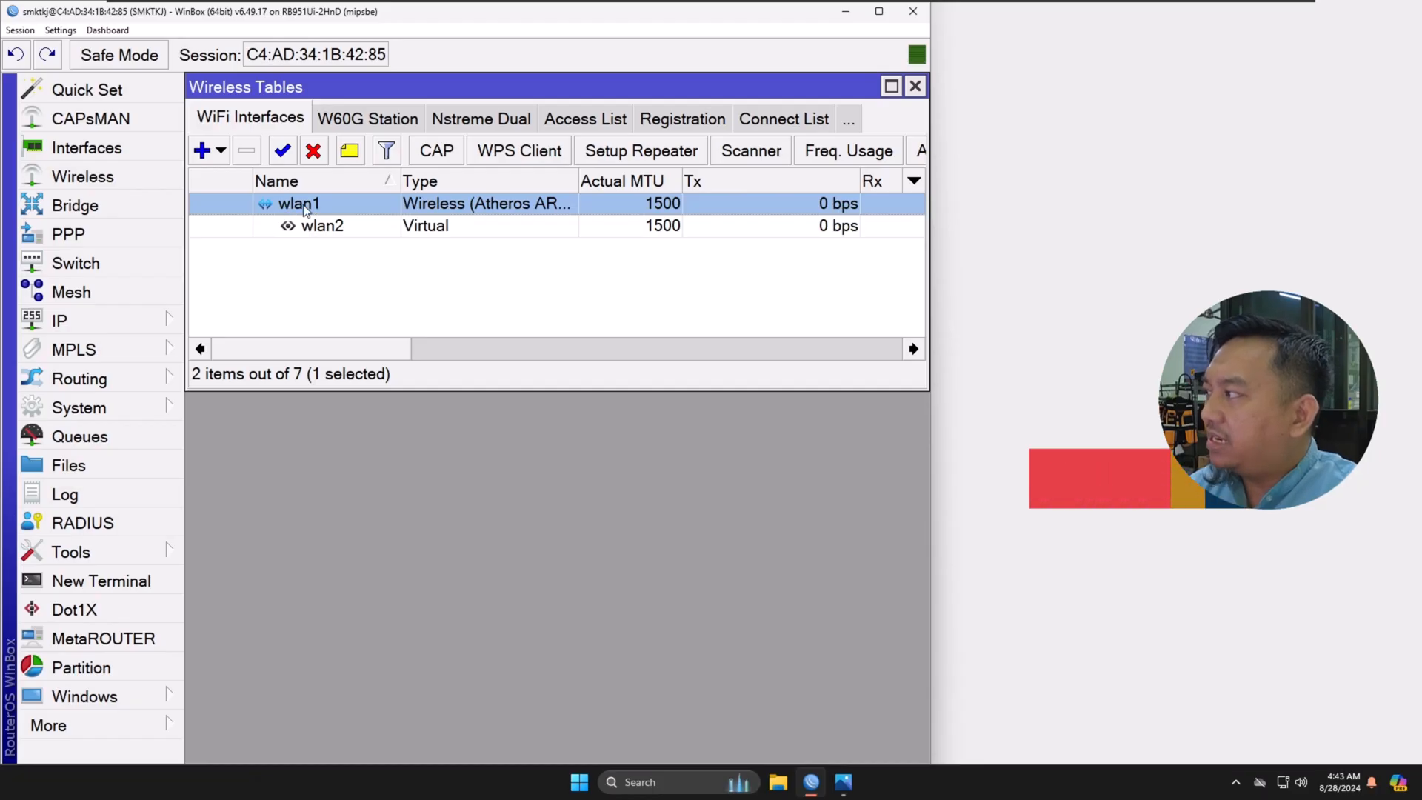
# Step: Rename the physical wireless interface wlan1 as Int-Guru and save the change
pyautogui.doubleClick(333, 205)
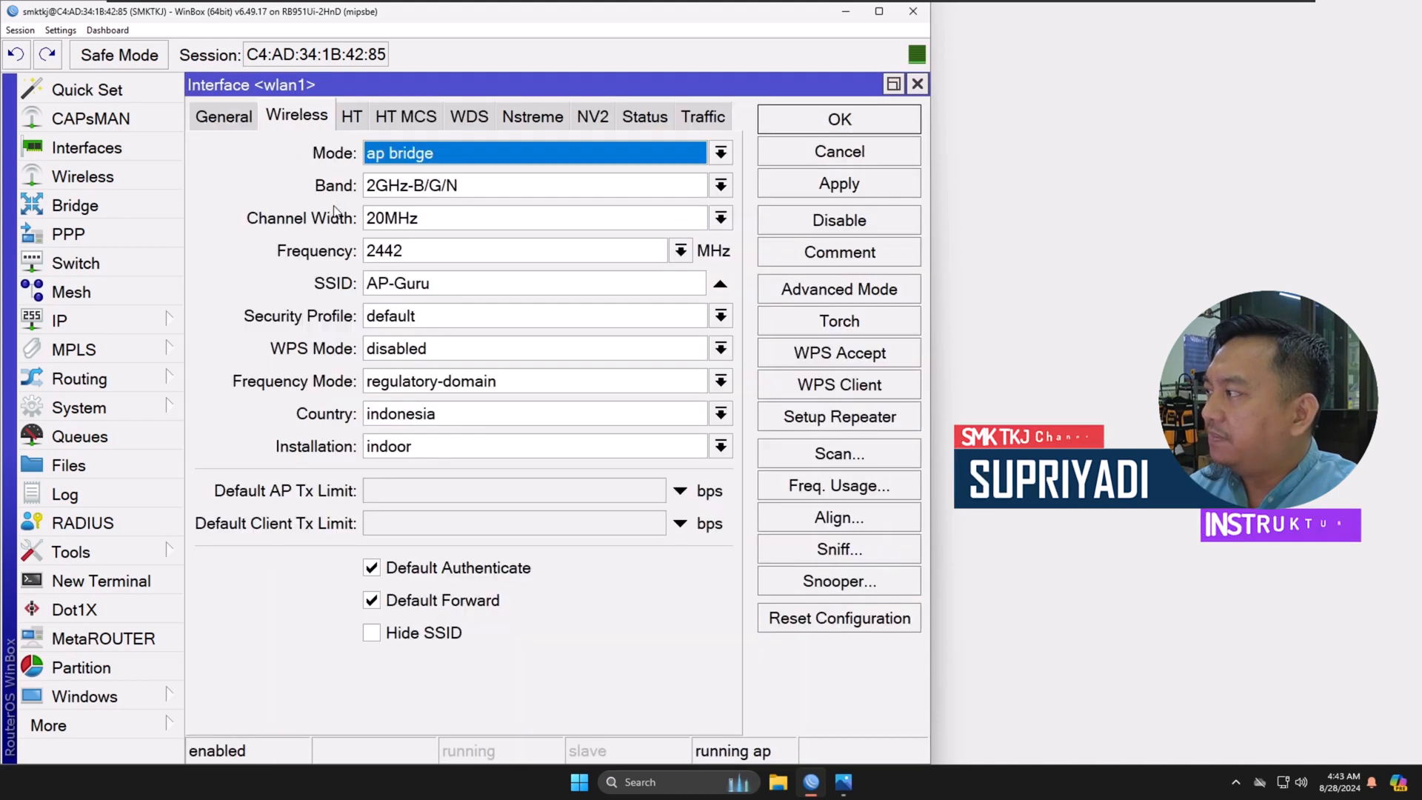
pyautogui.click(224, 116)
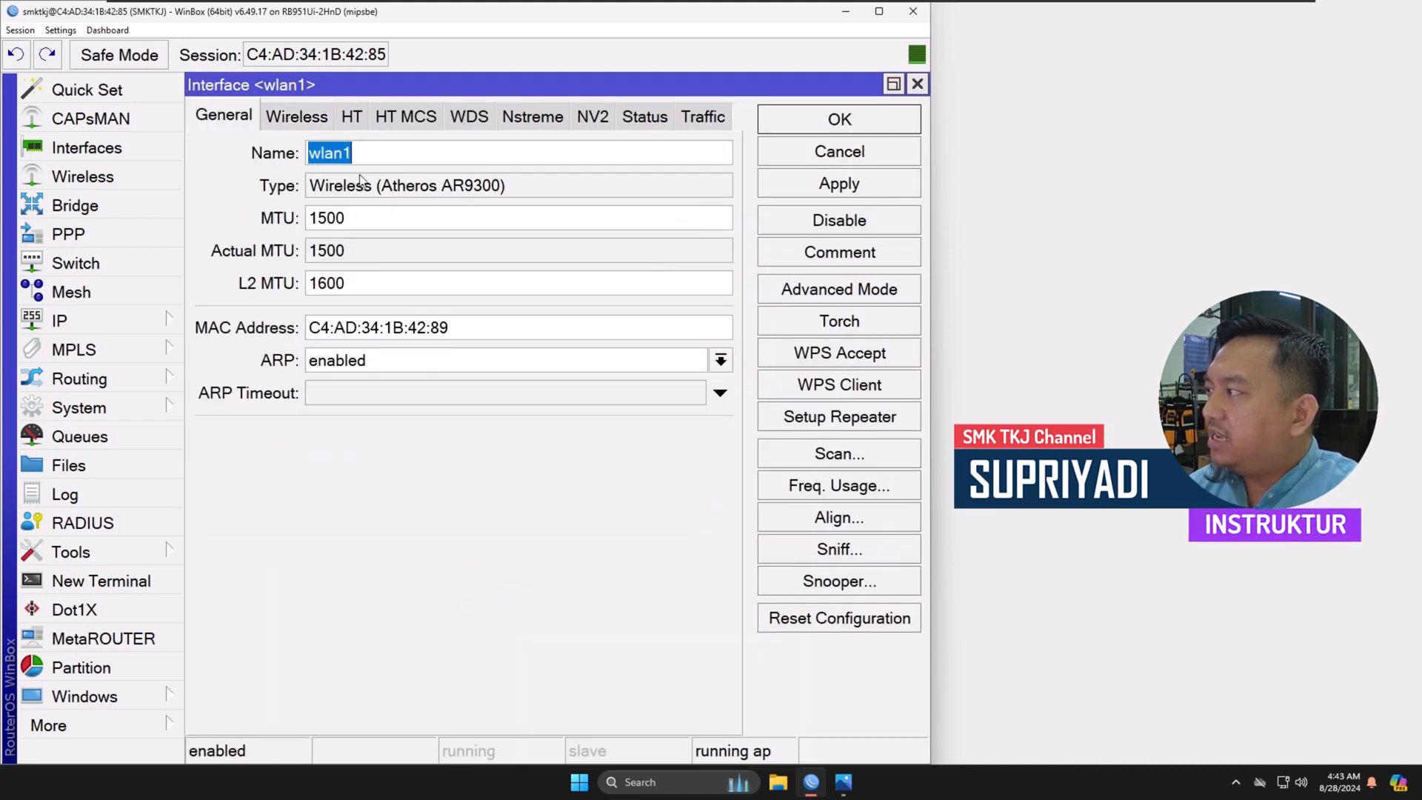
pyautogui.click(398, 153)
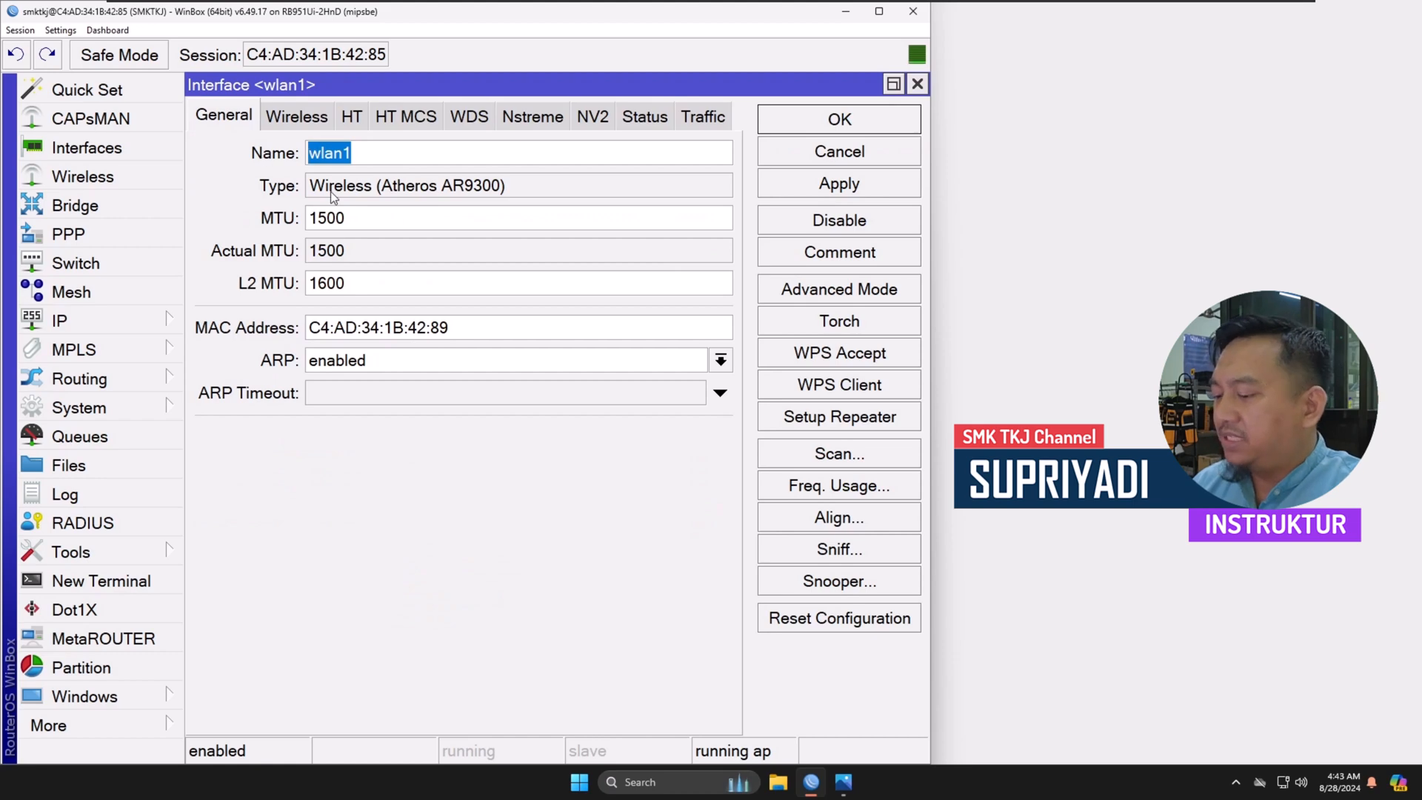
pyautogui.write('I')
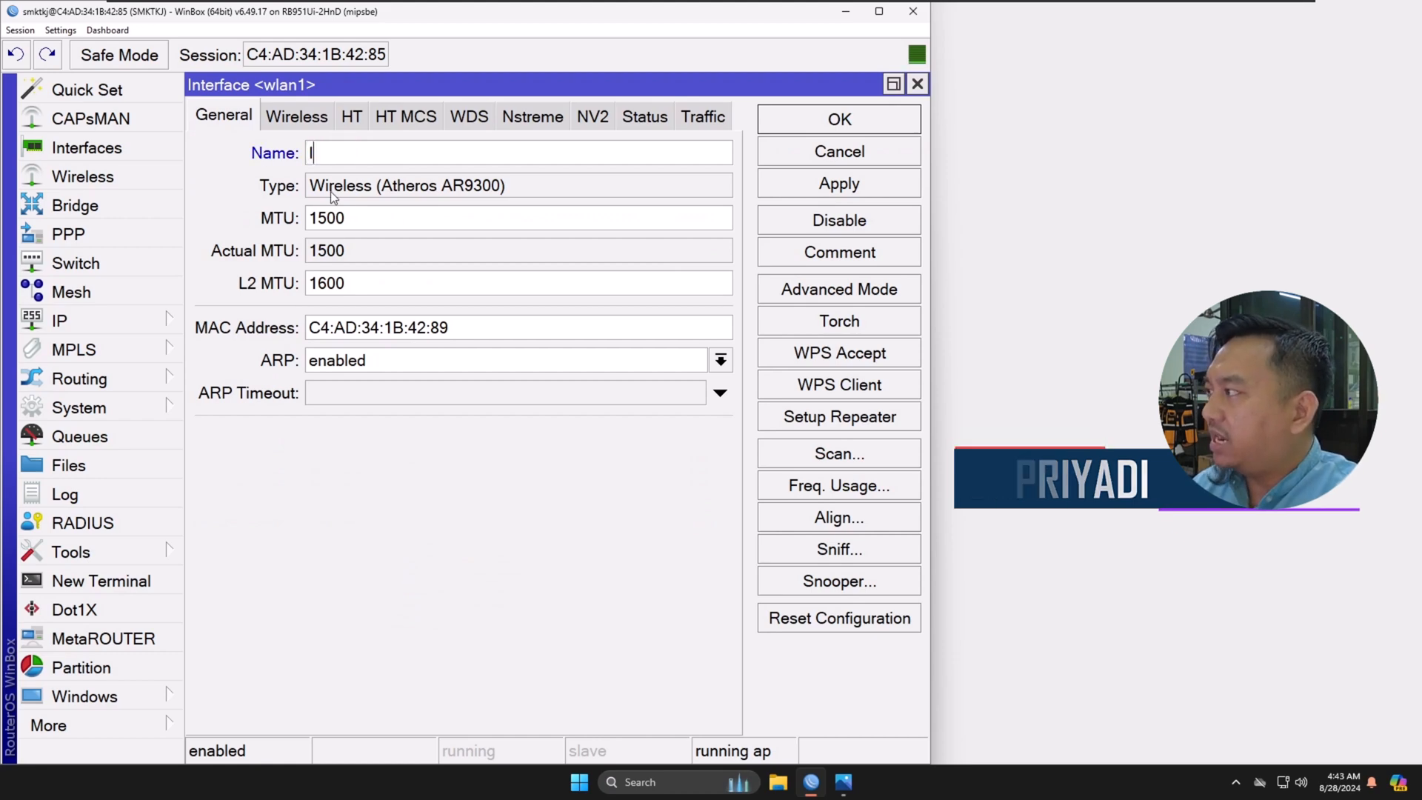
pyautogui.write('nt-Guru')
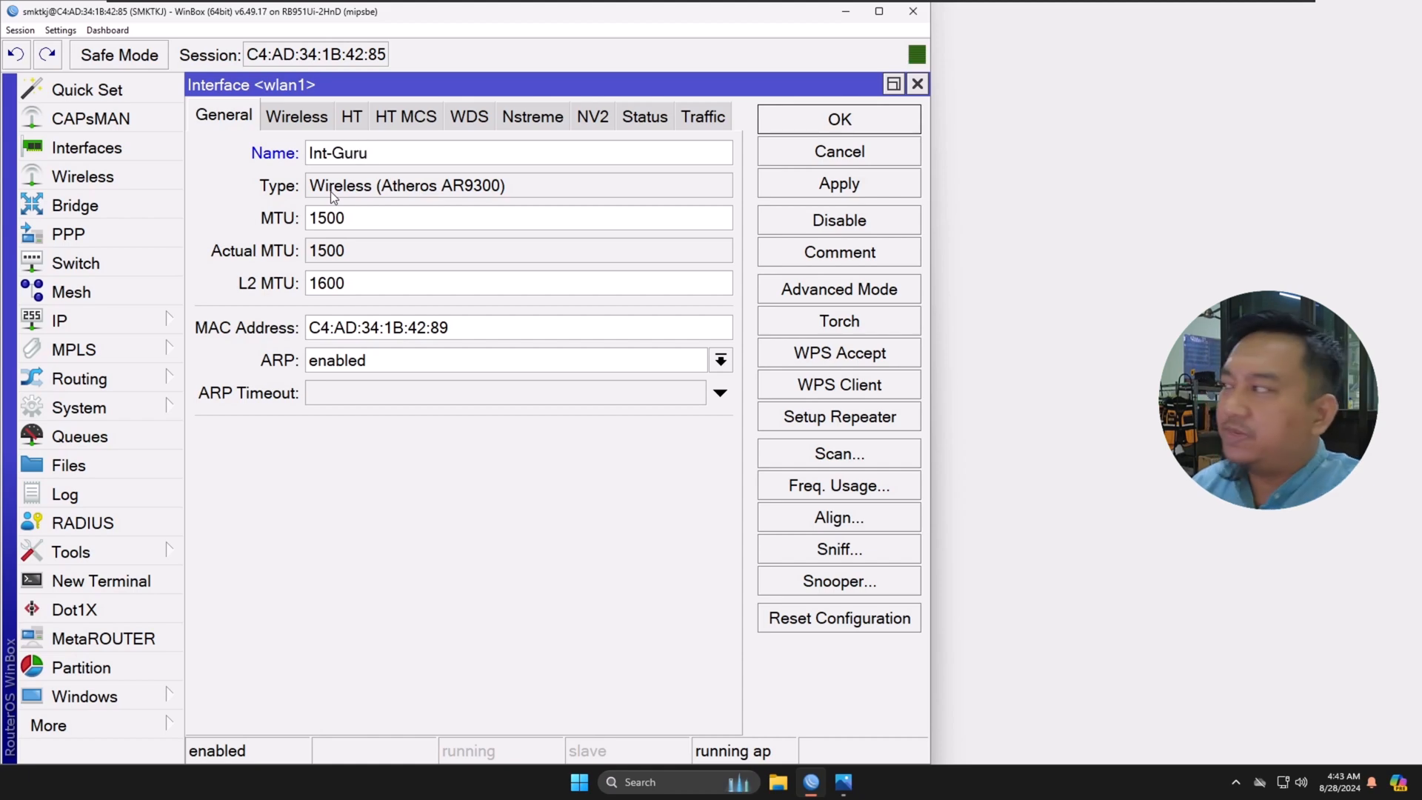
pyautogui.click(806, 191)
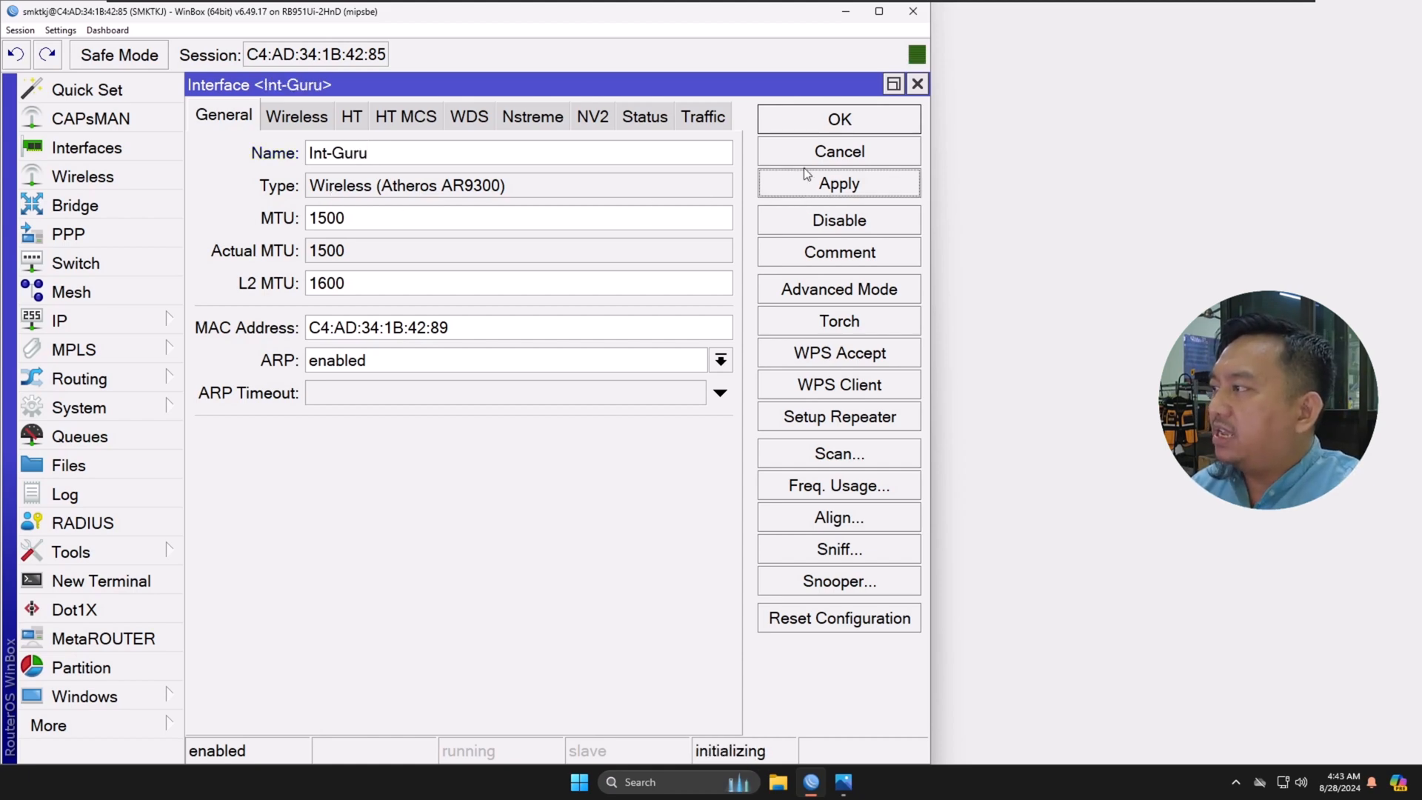
pyautogui.click(809, 125)
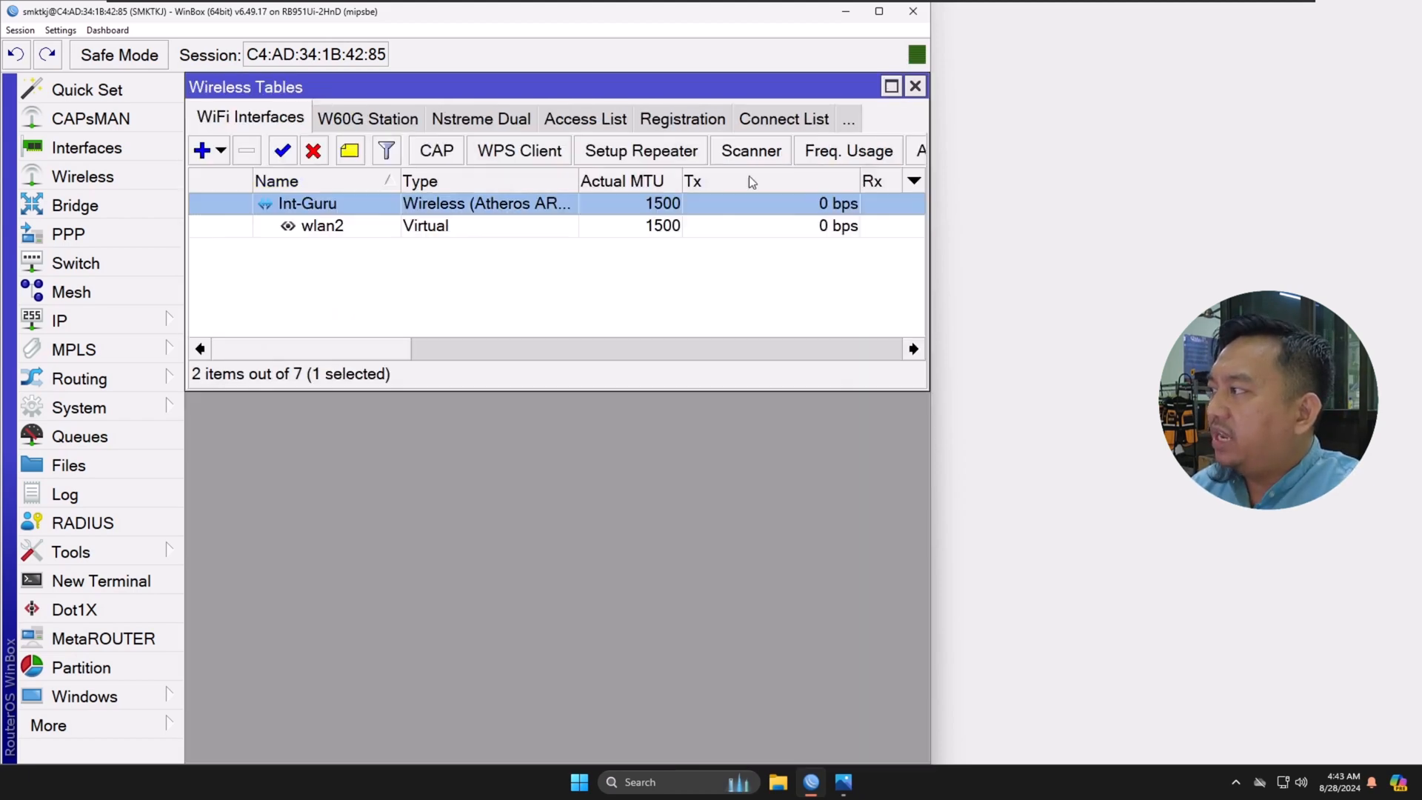
# Step: Rename the virtual wireless interface wlan2 as Int-Siswa and save the change
pyautogui.click(310, 229)
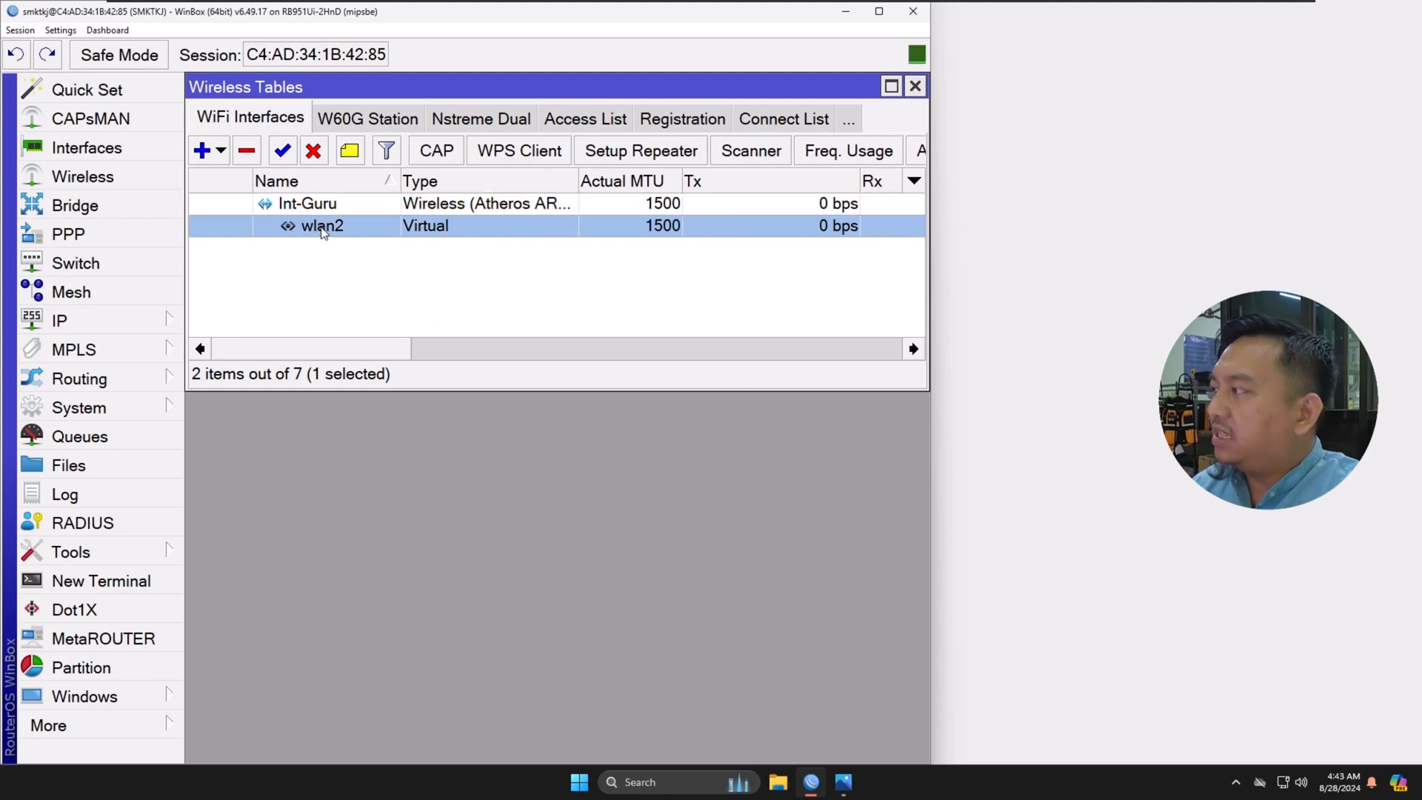
pyautogui.doubleClick(323, 227)
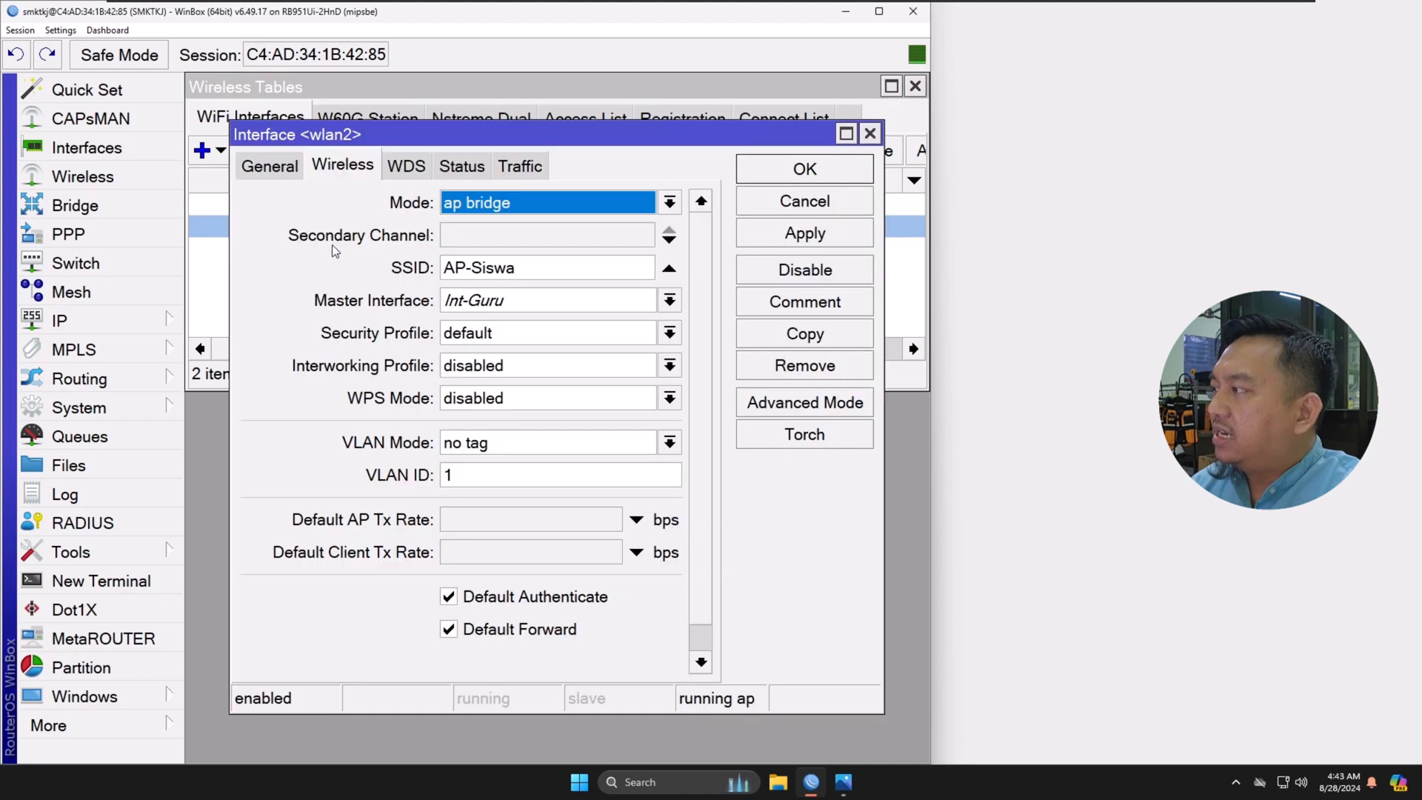
pyautogui.click(271, 170)
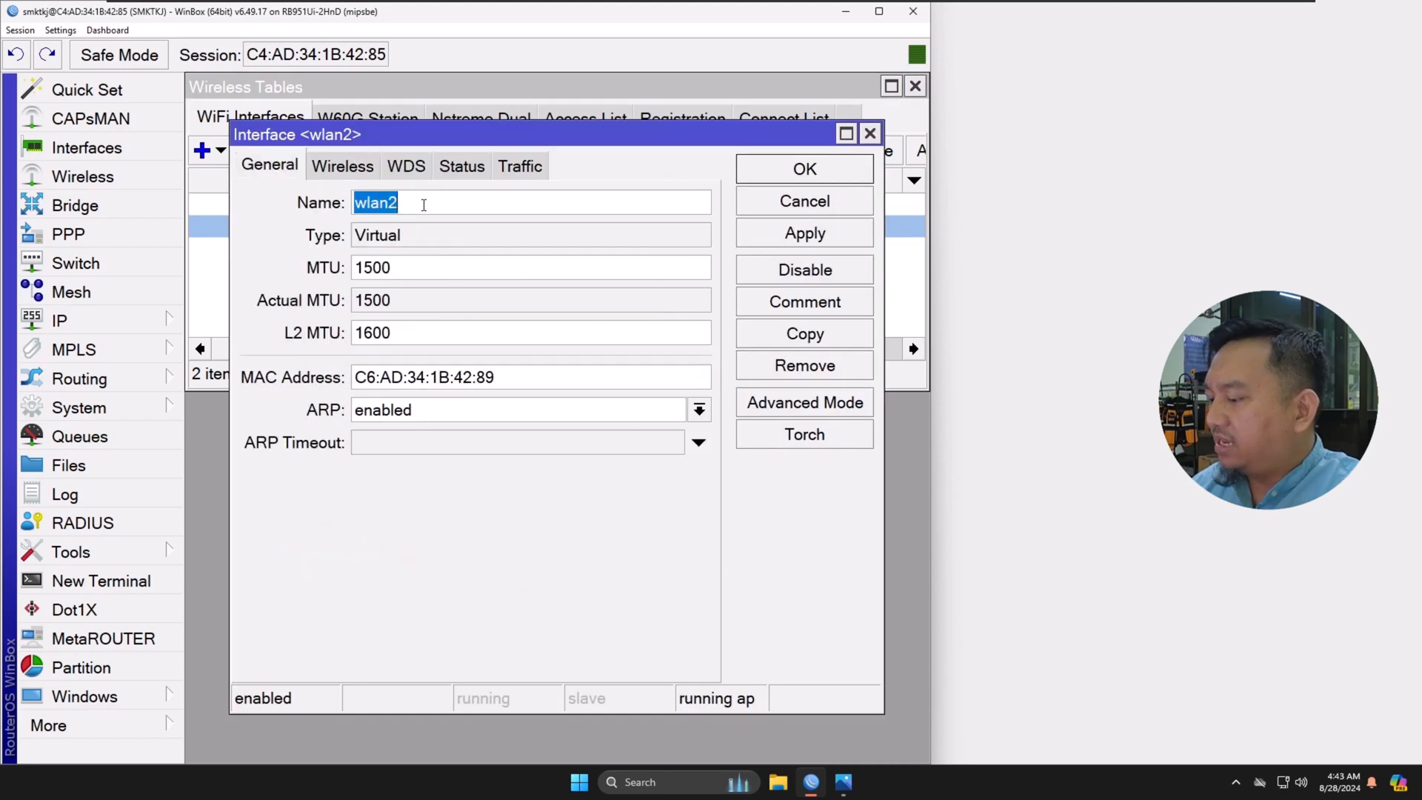
pyautogui.write('Int')
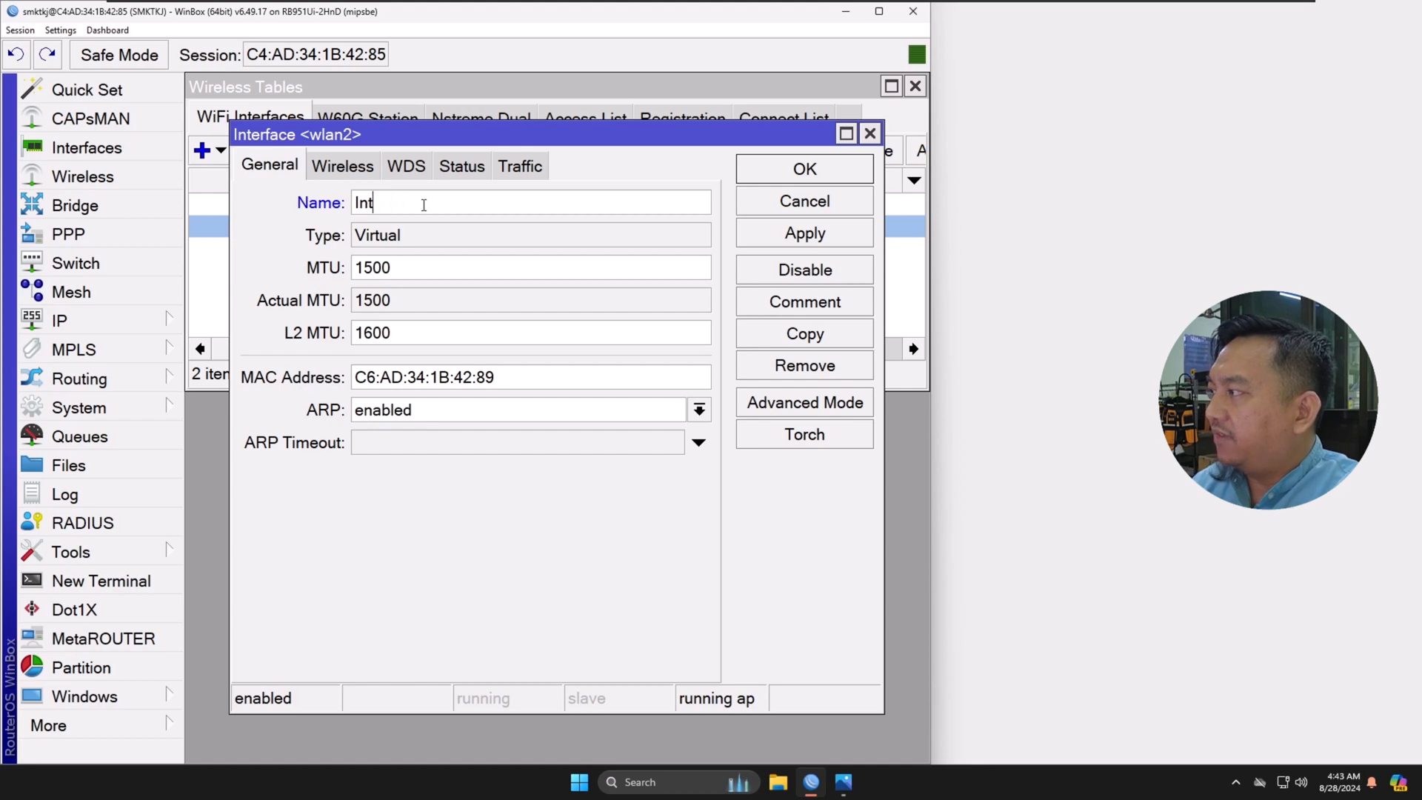
pyautogui.write('-Siswa')
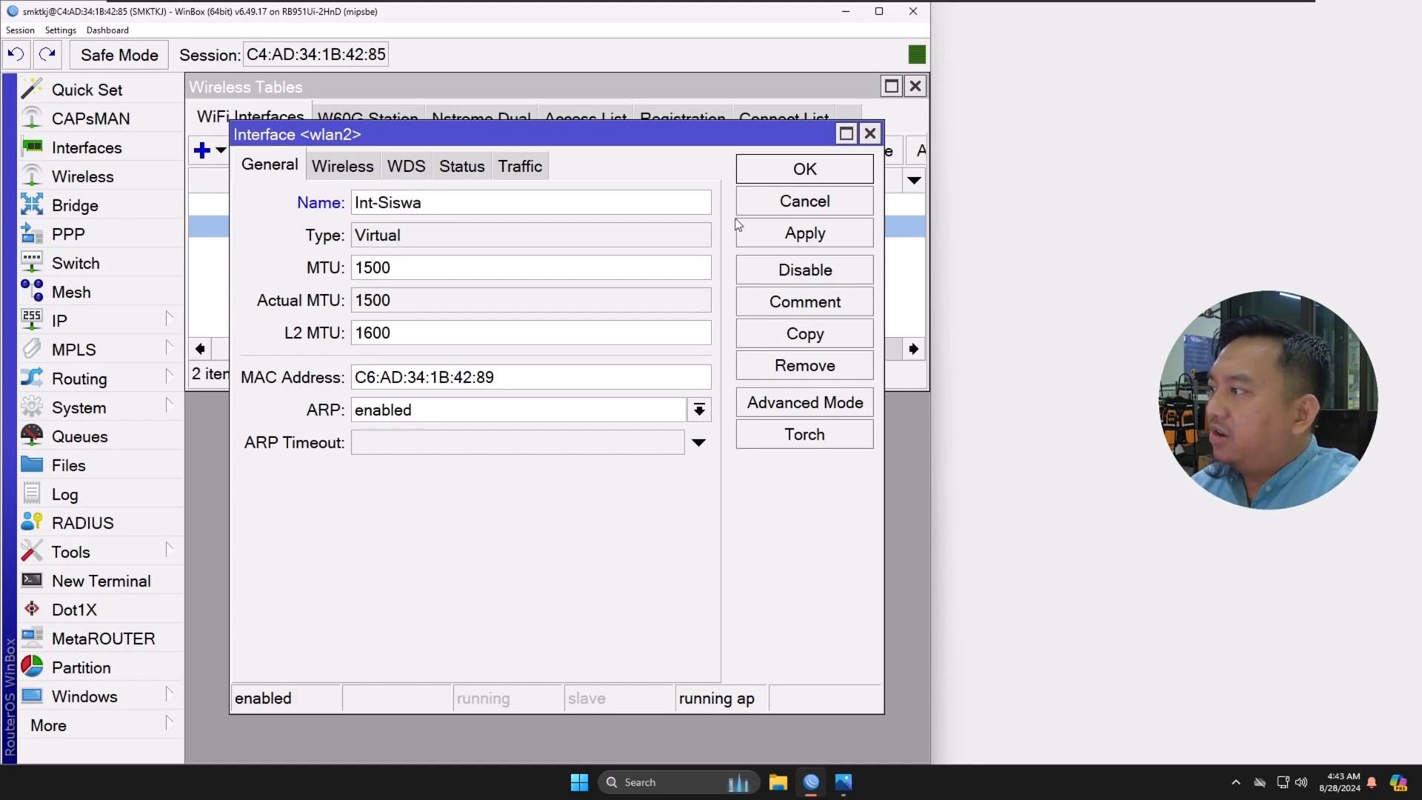
pyautogui.click(794, 237)
pyautogui.click(782, 175)
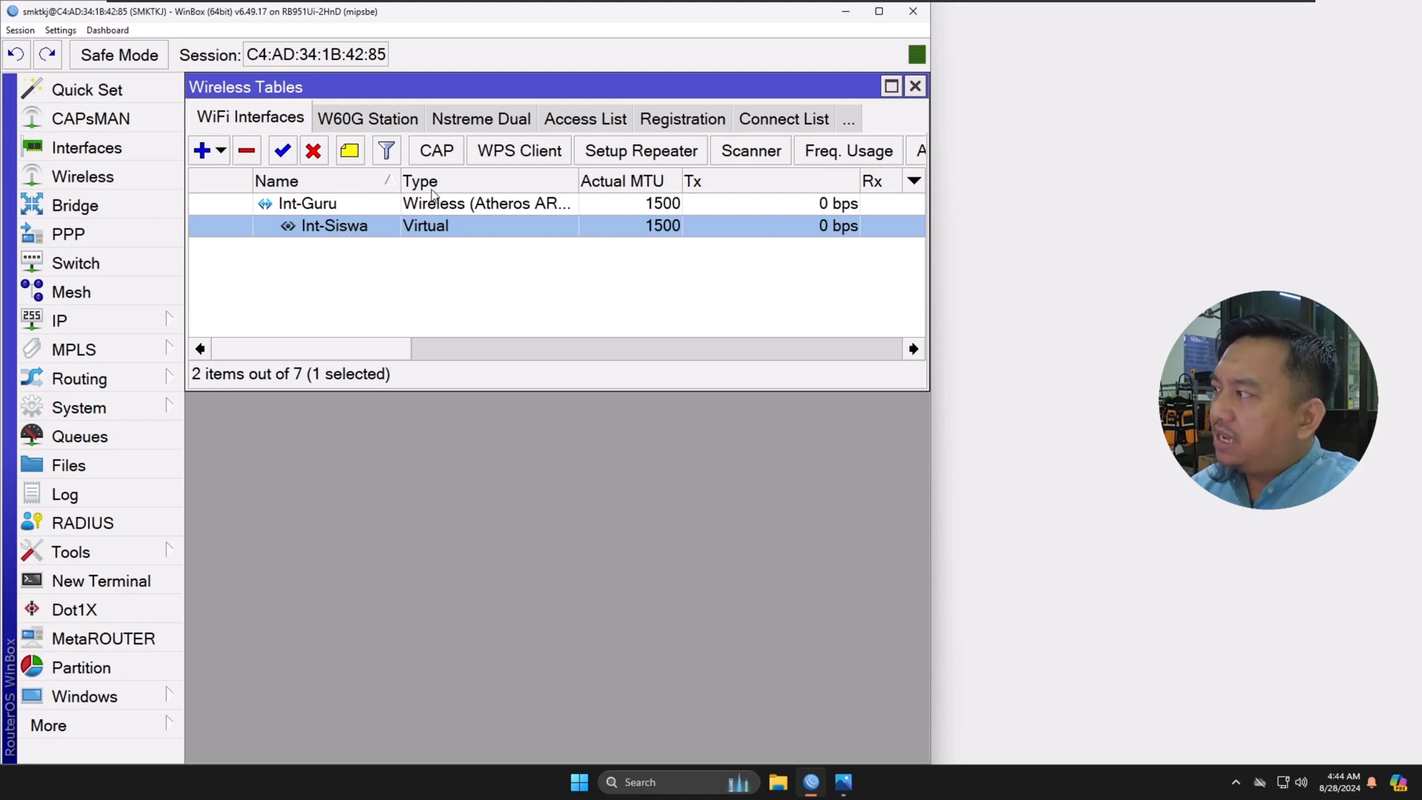
# Step: Widen the Type column to compare the interface types of Int-Guru and Int-Siswa, and close the wireless tables
pyautogui.click(450, 208)
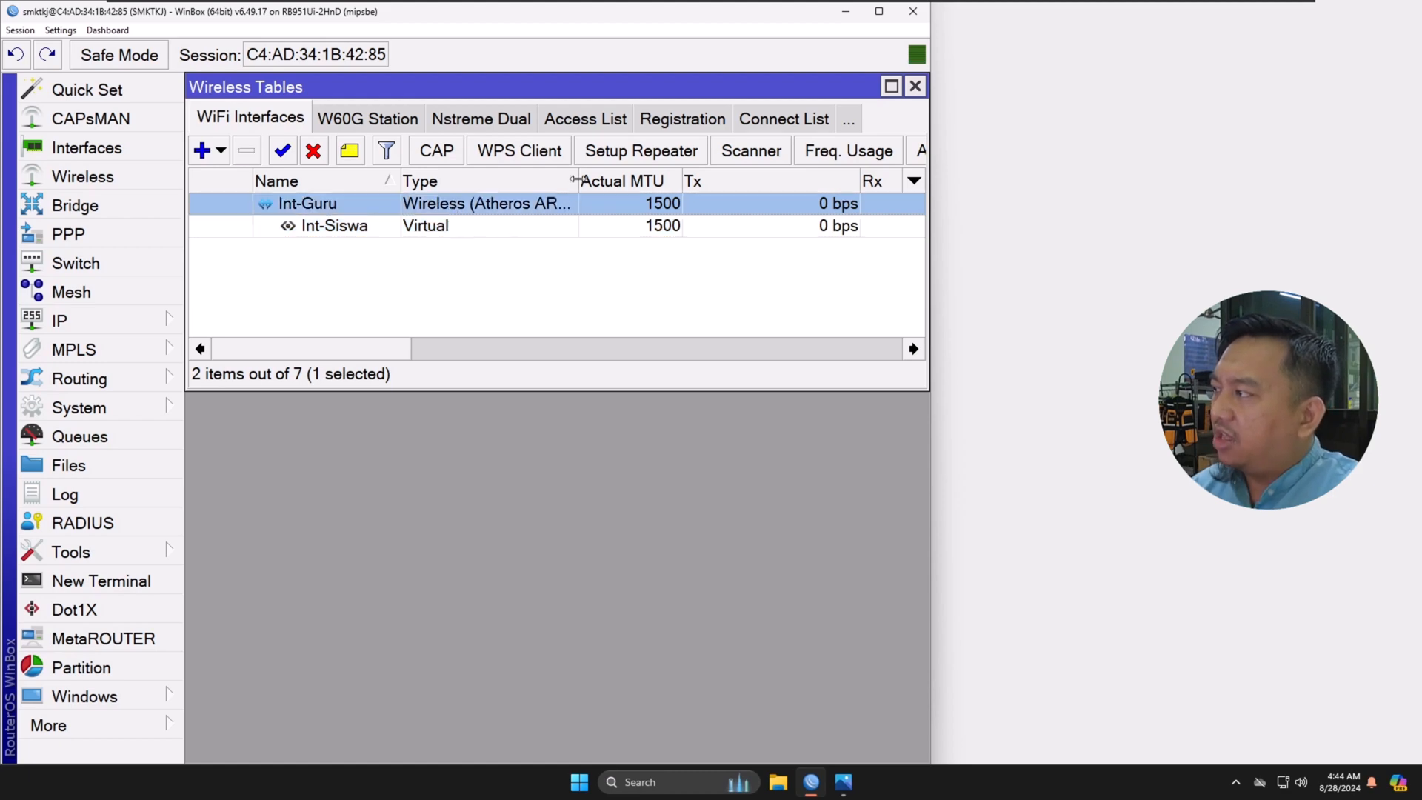
pyautogui.moveTo(576, 180); pyautogui.dragTo(647, 181)
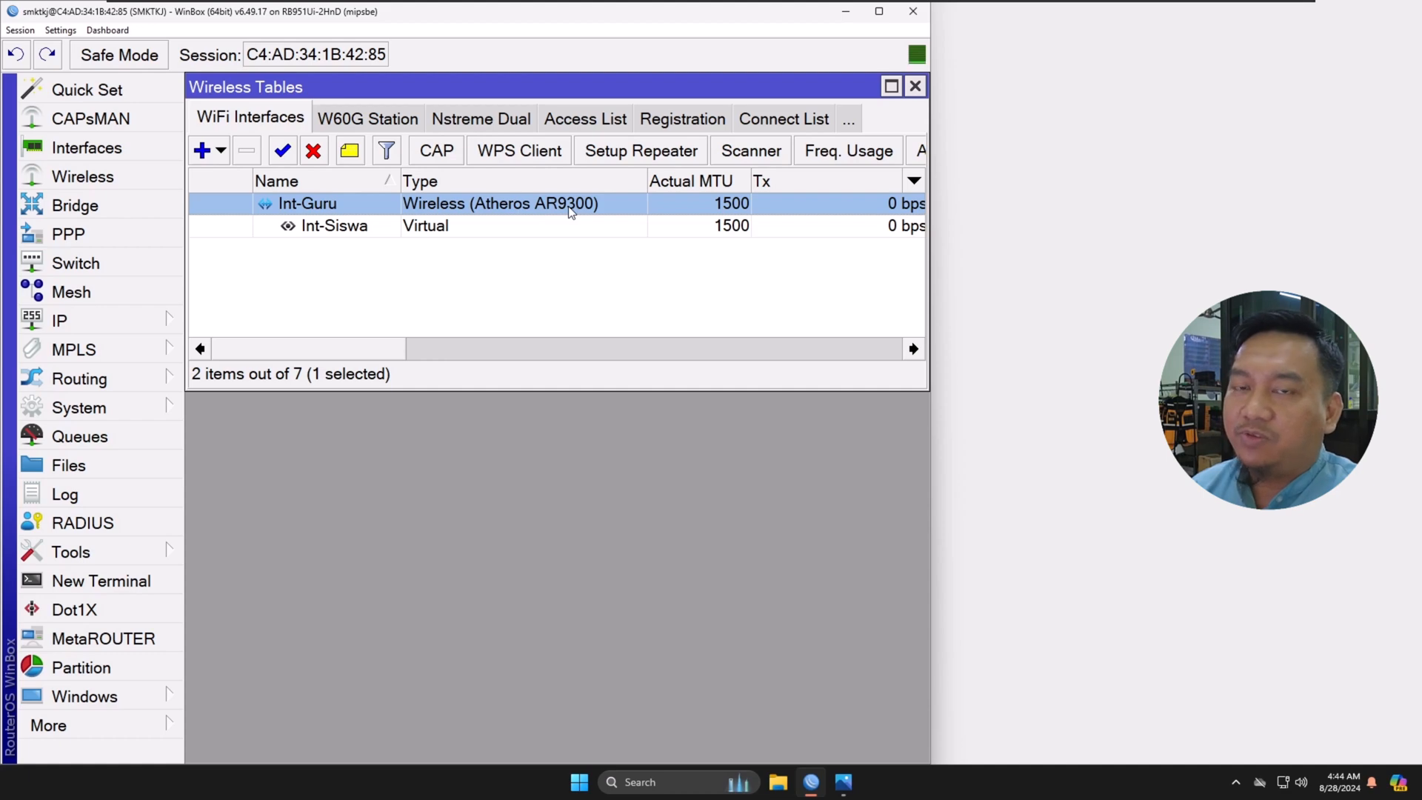
pyautogui.click(447, 234)
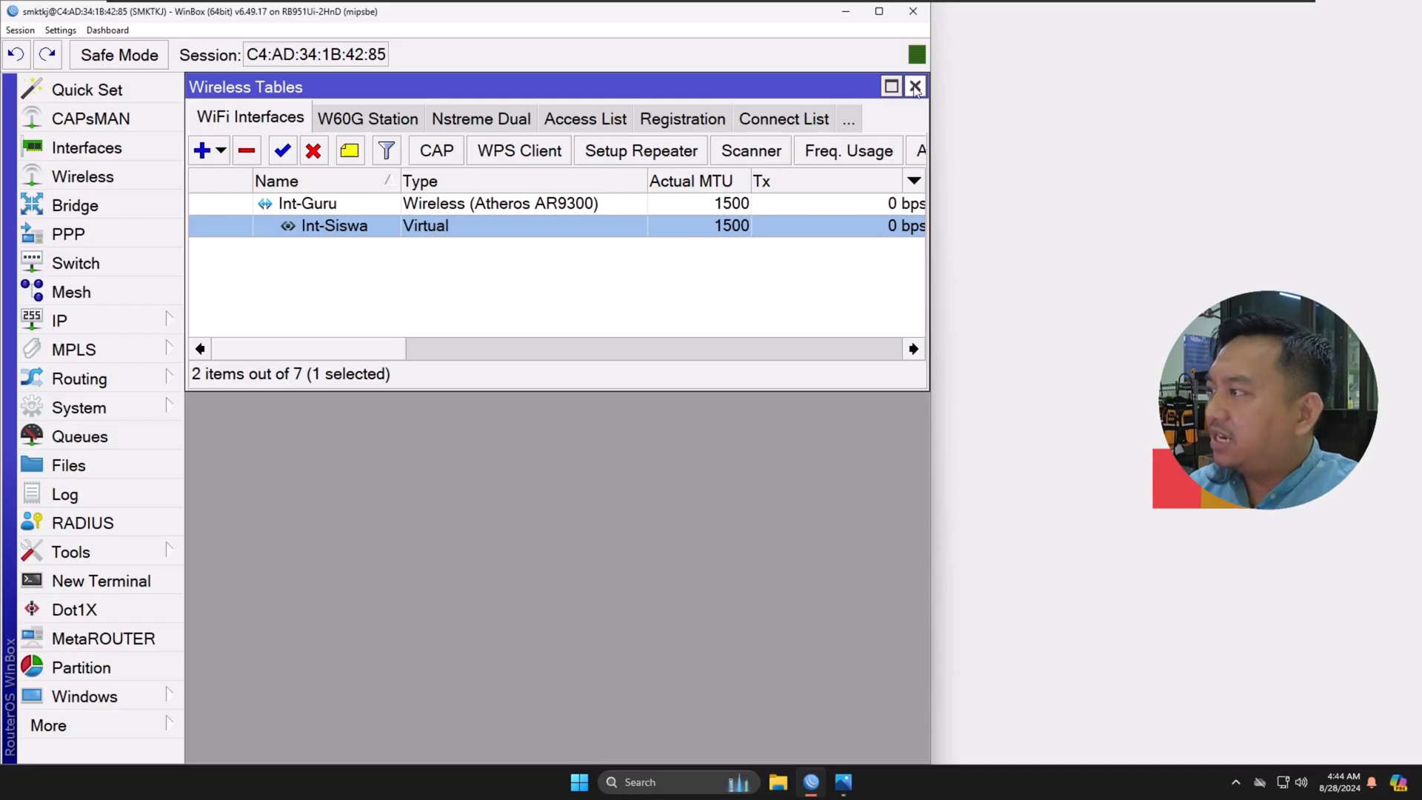
pyautogui.click(915, 87)
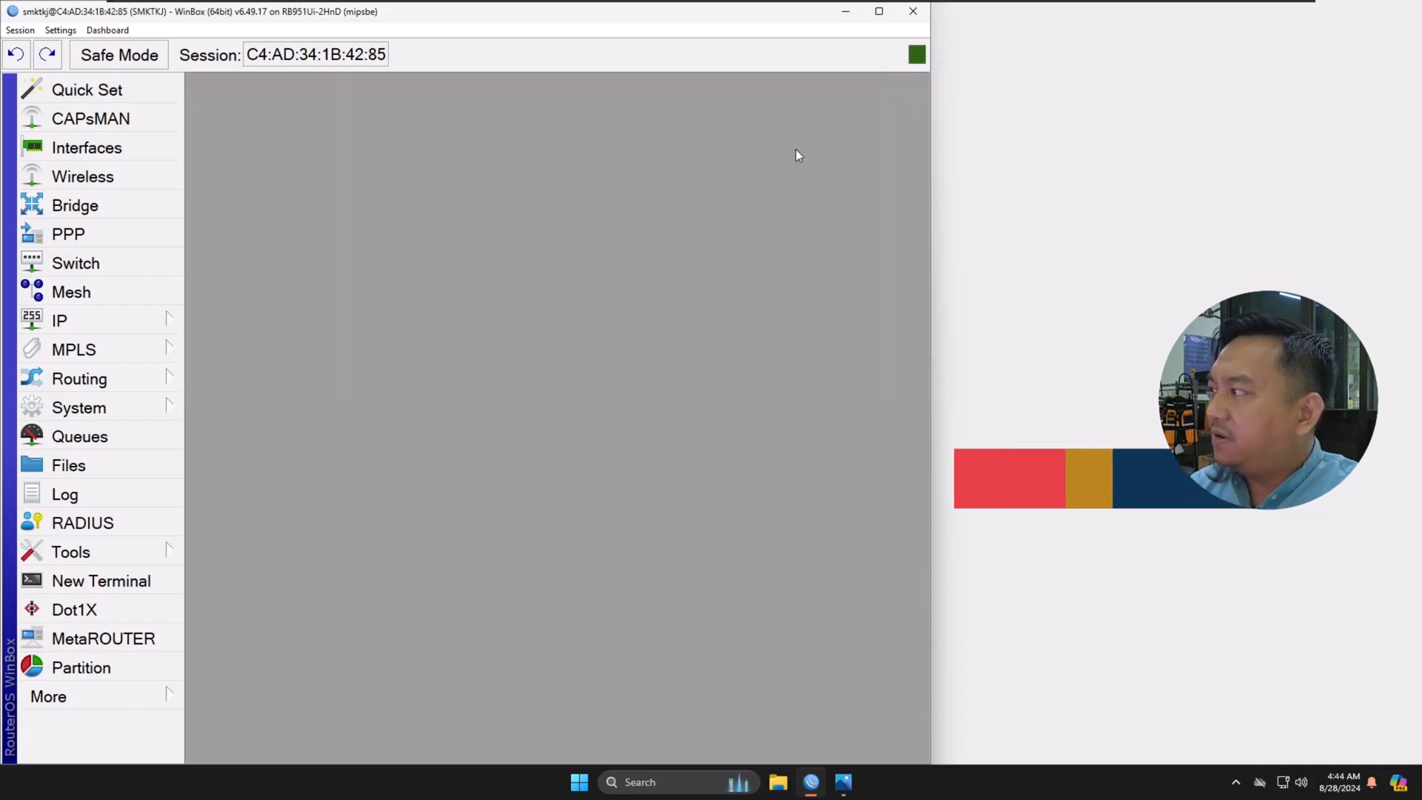
# Step: Add the IP address 192.168.3.1/24 on the Int-Siswa interface and save it
pyautogui.click(129, 329)
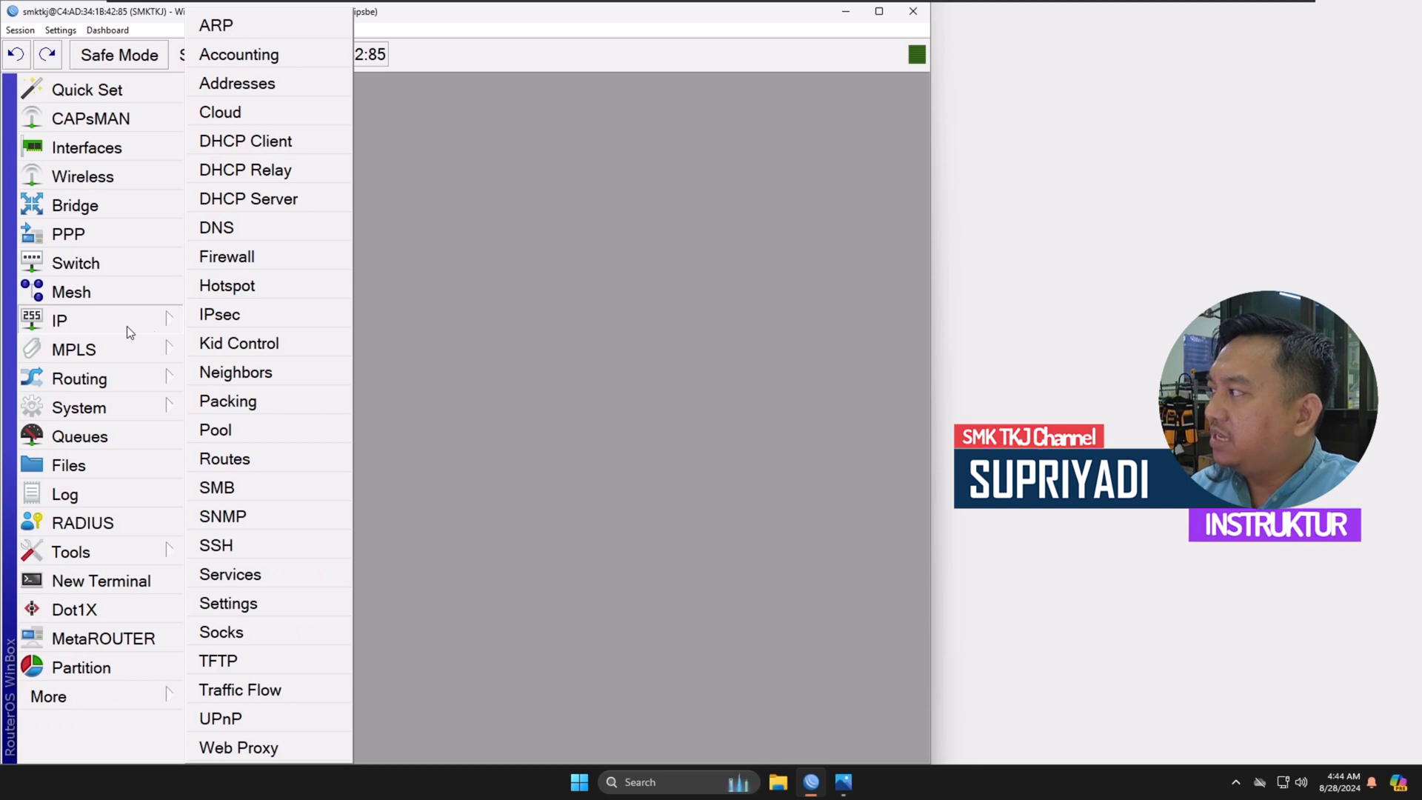
pyautogui.click(237, 83)
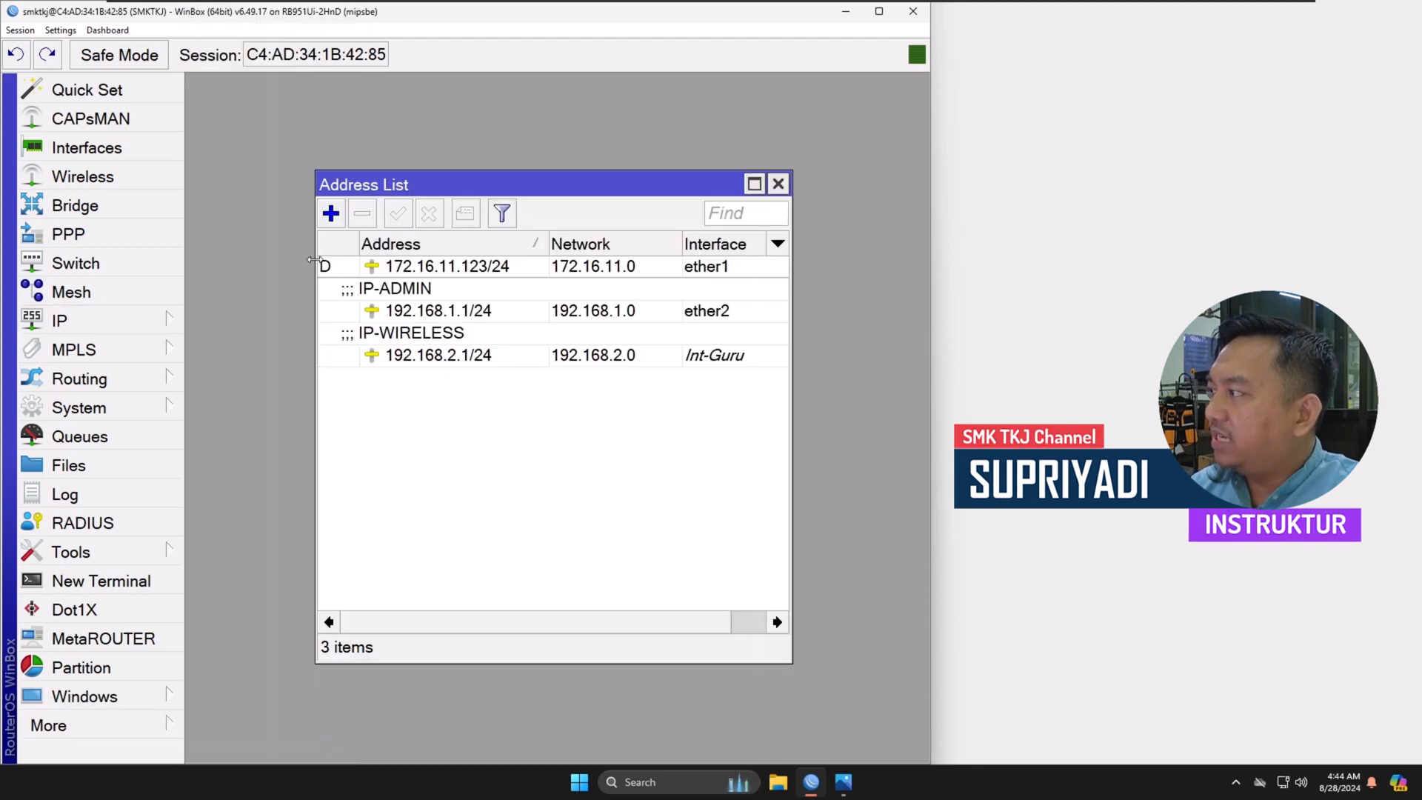
pyautogui.click(331, 214)
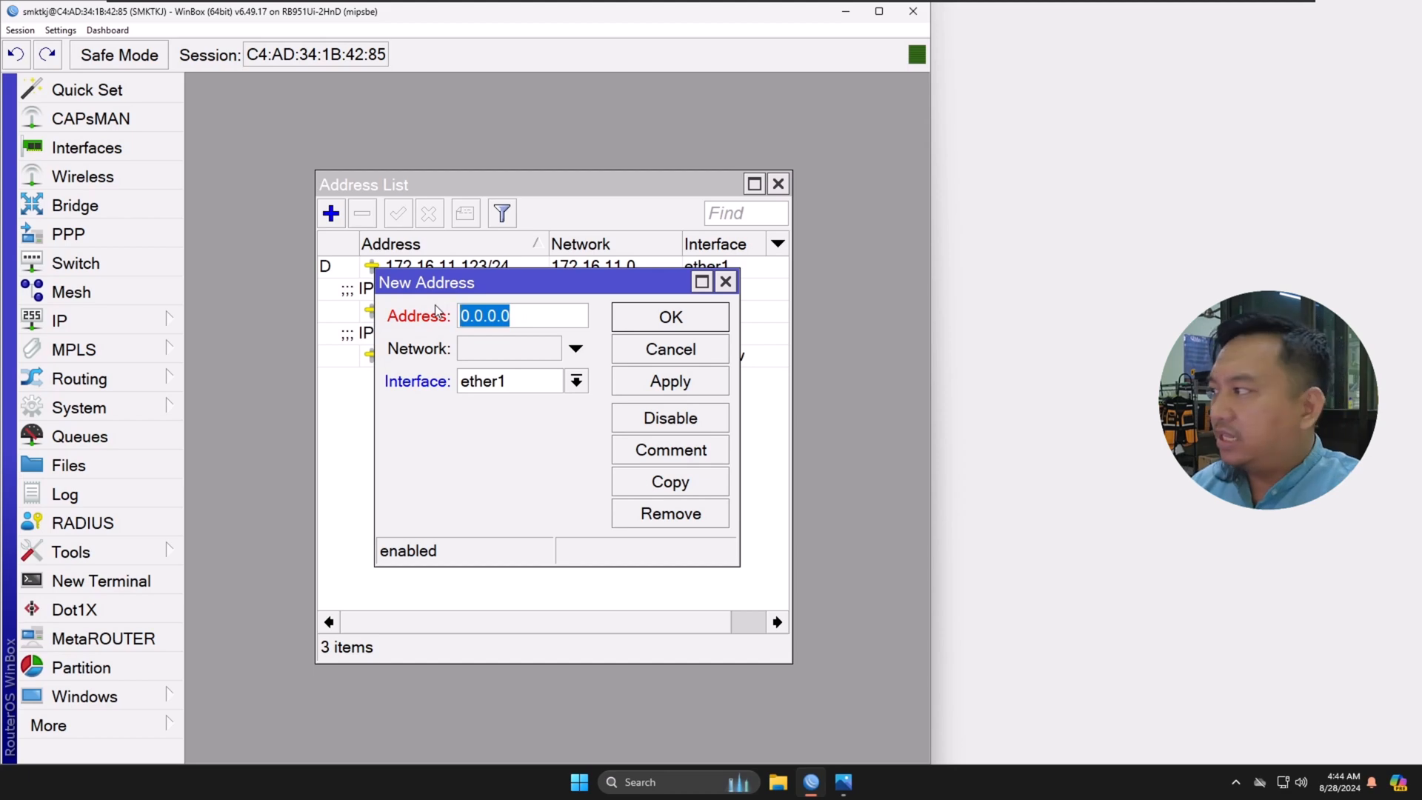
pyautogui.write('192.168.')
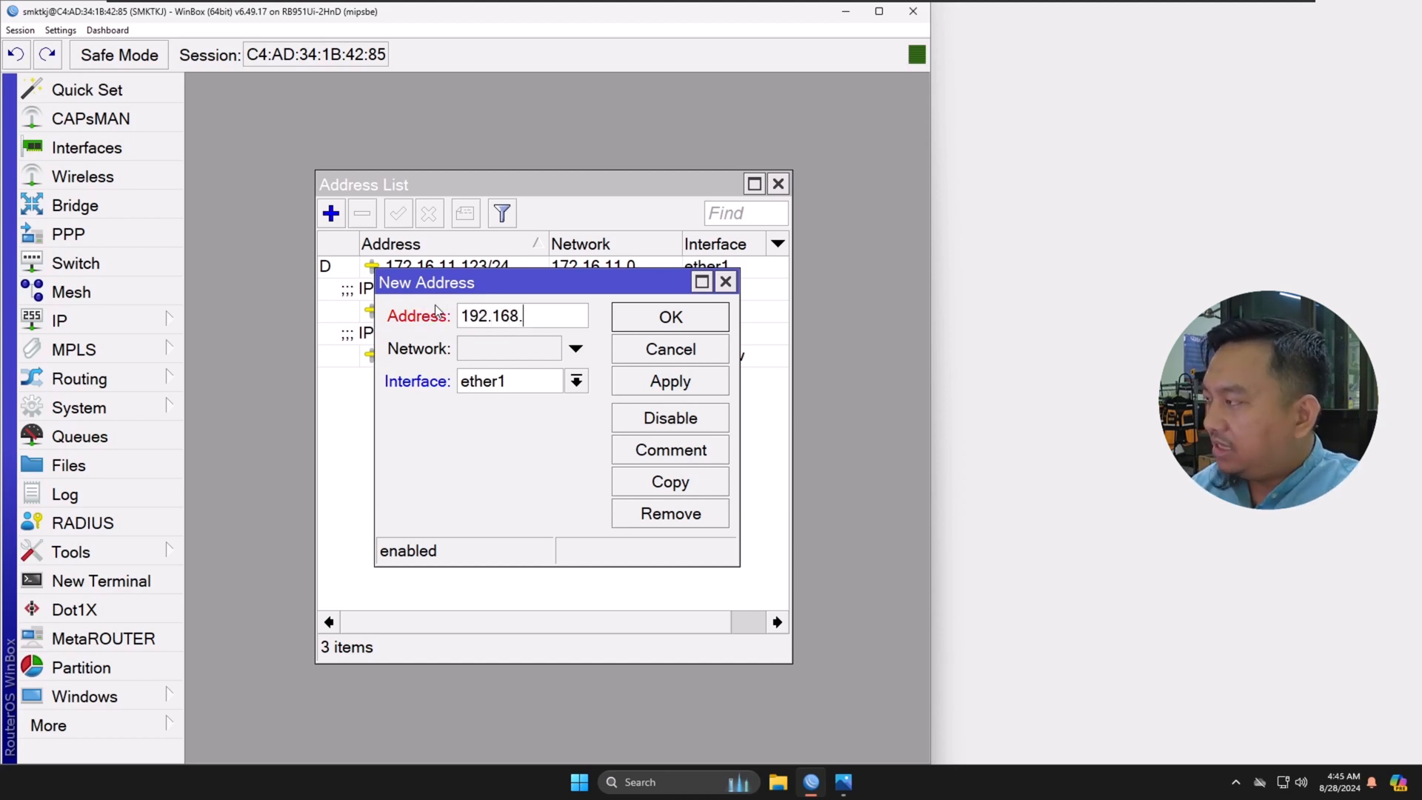
pyautogui.write('3.1/24')
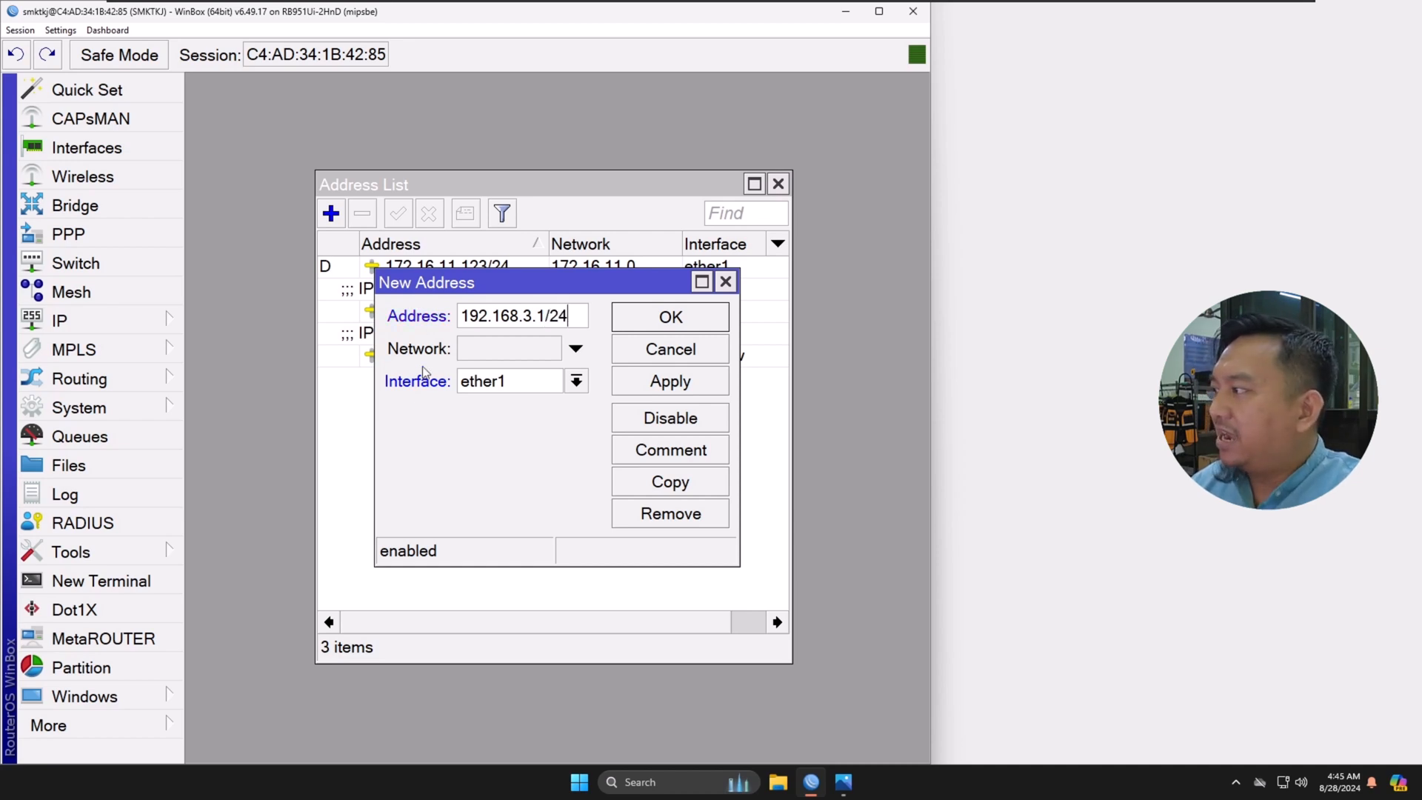
pyautogui.click(576, 382)
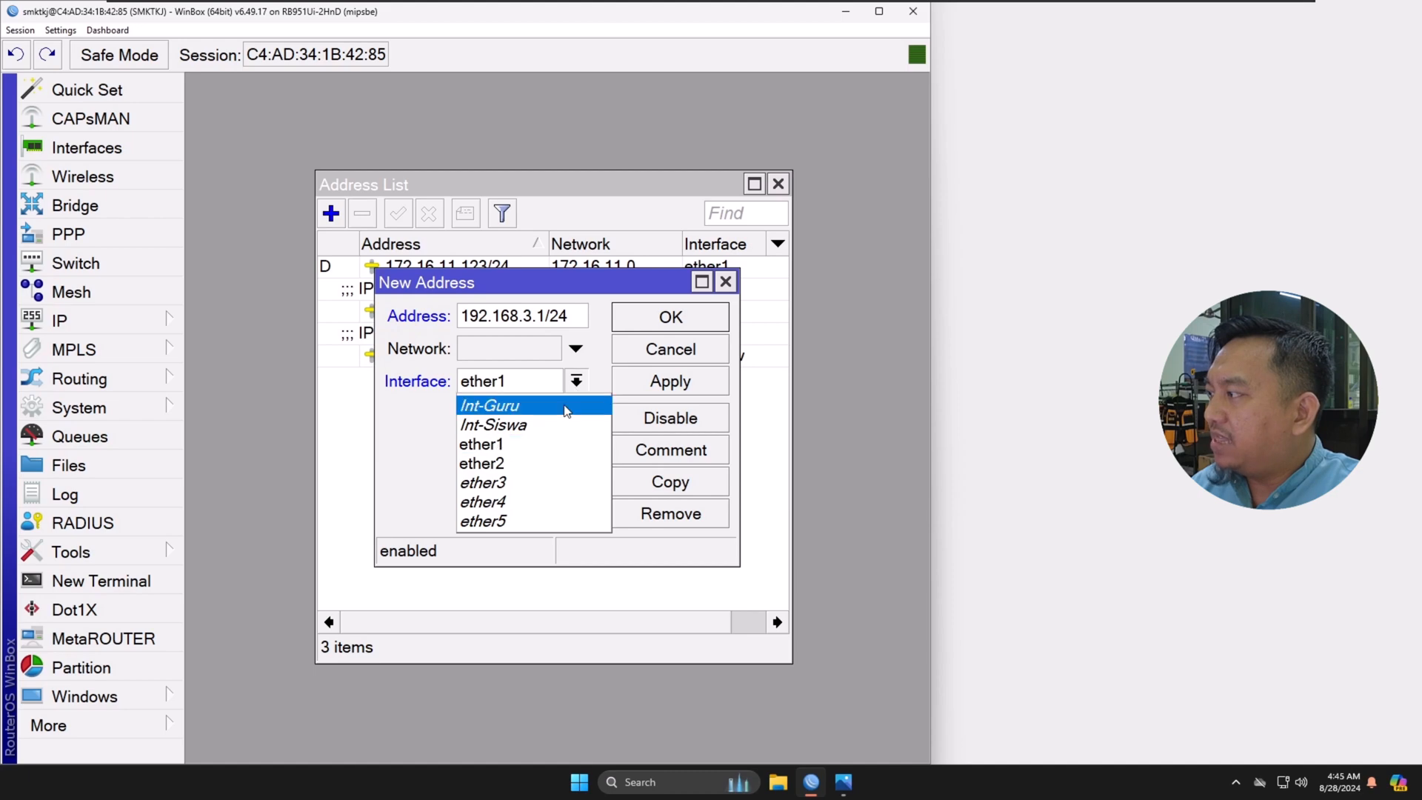
pyautogui.click(516, 425)
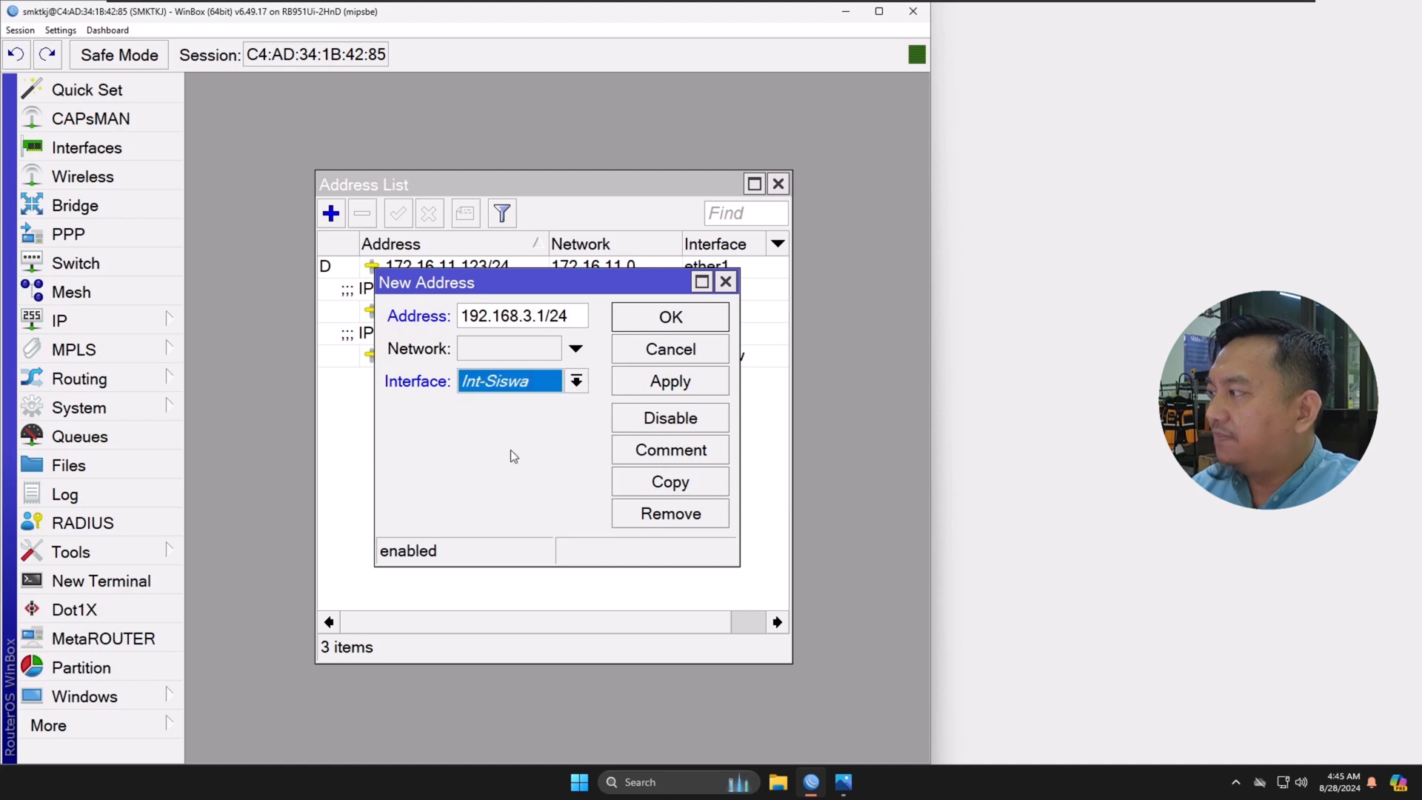
pyautogui.click(655, 392)
pyautogui.click(693, 323)
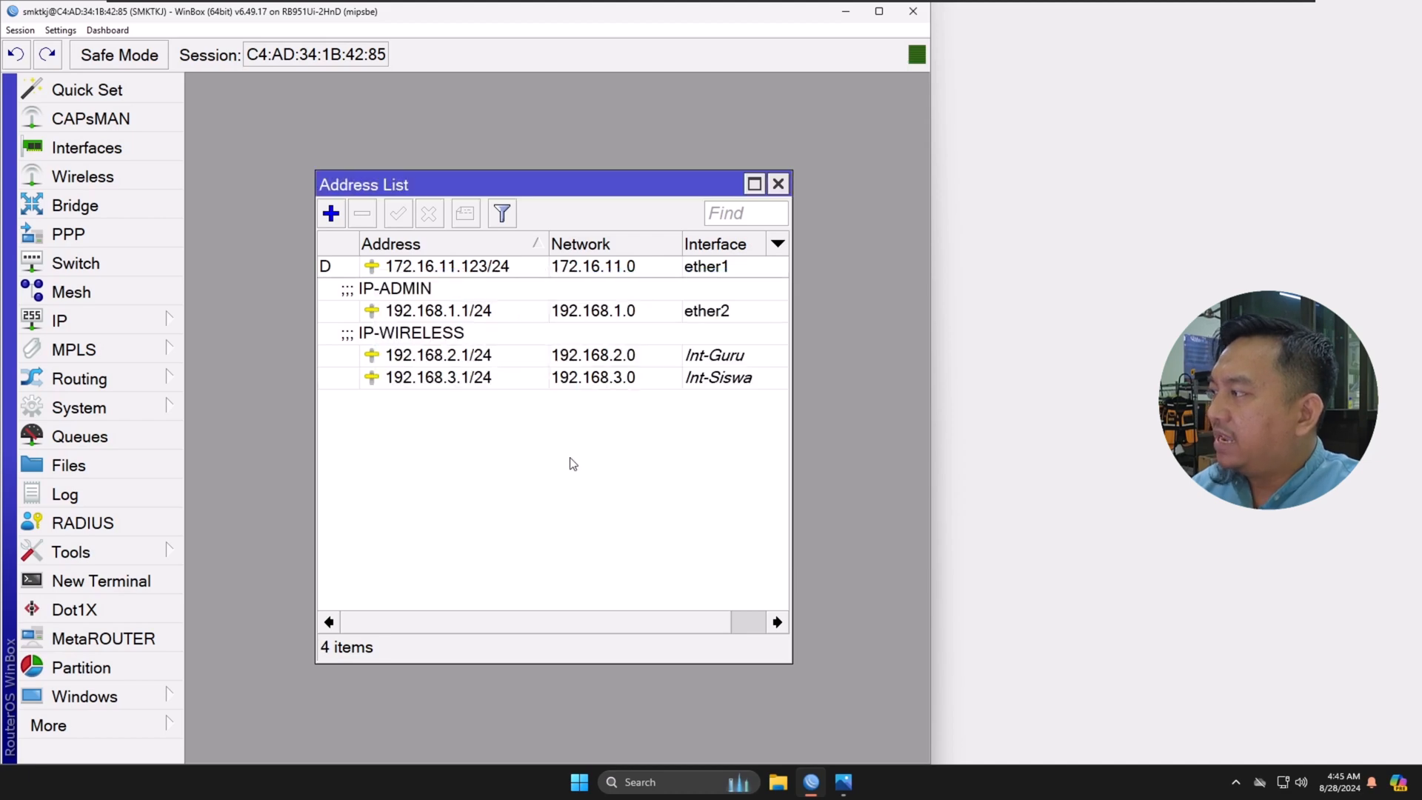
# Step: Compare the IP address entries of Int-Guru and Int-Siswa, and close the address list
pyautogui.click(525, 384)
pyautogui.click(696, 359)
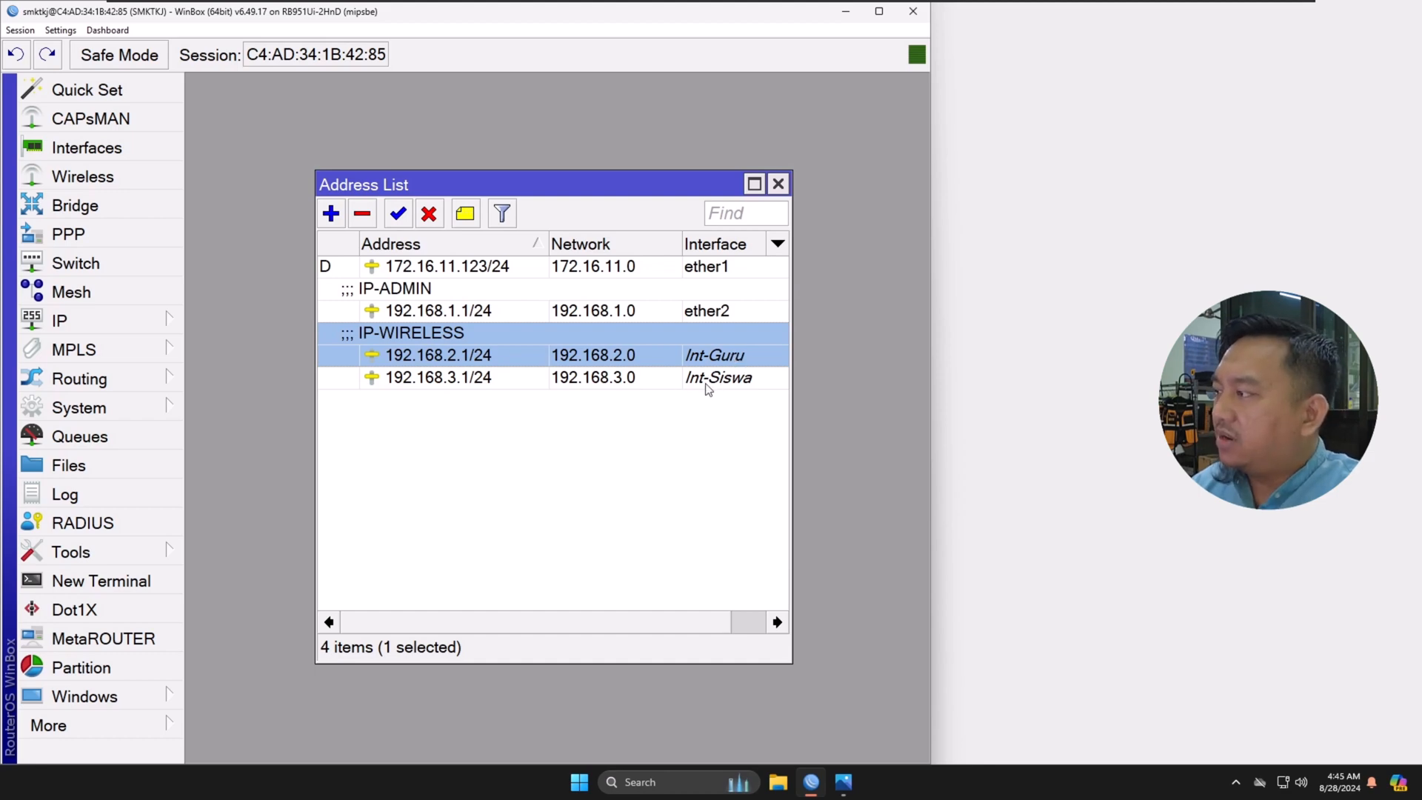
pyautogui.click(713, 381)
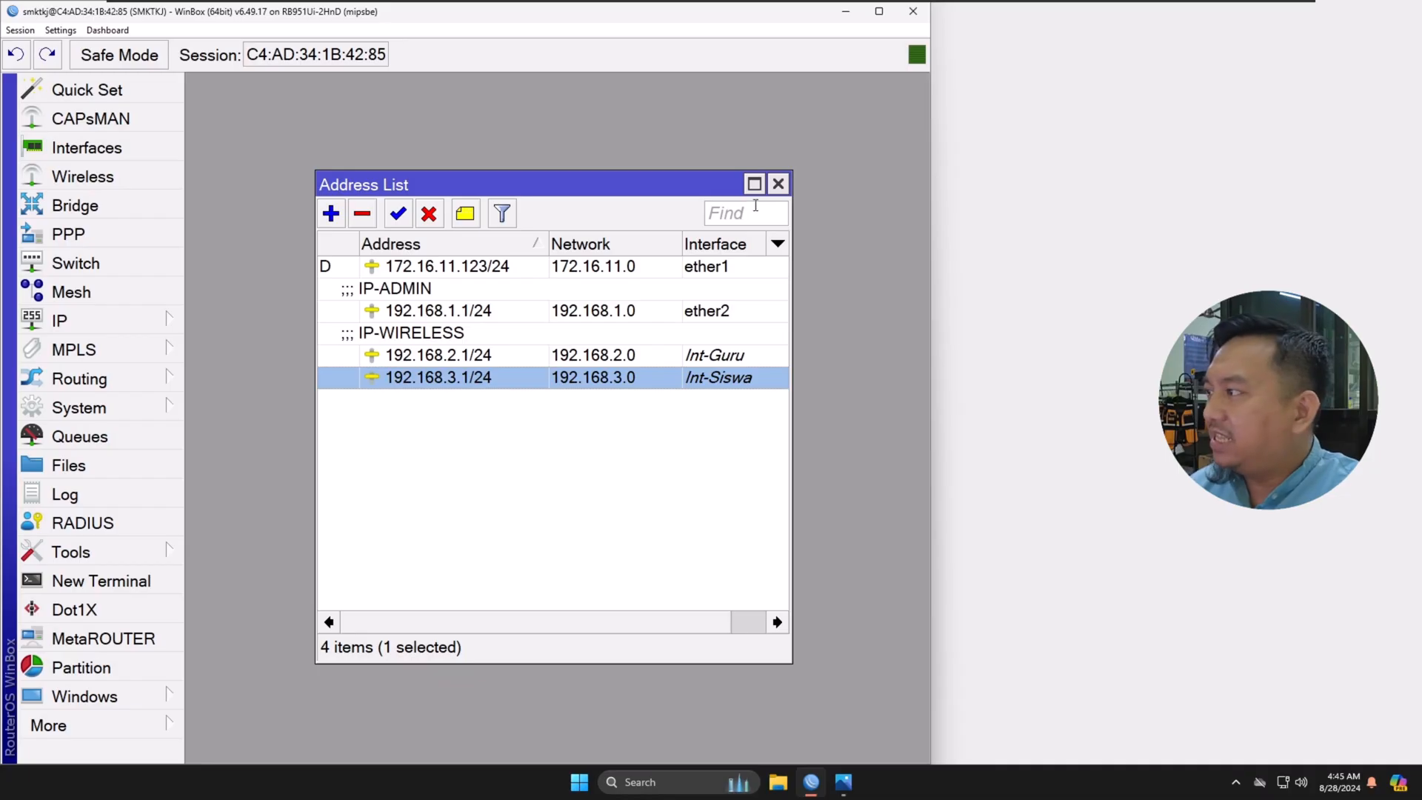
pyautogui.click(778, 185)
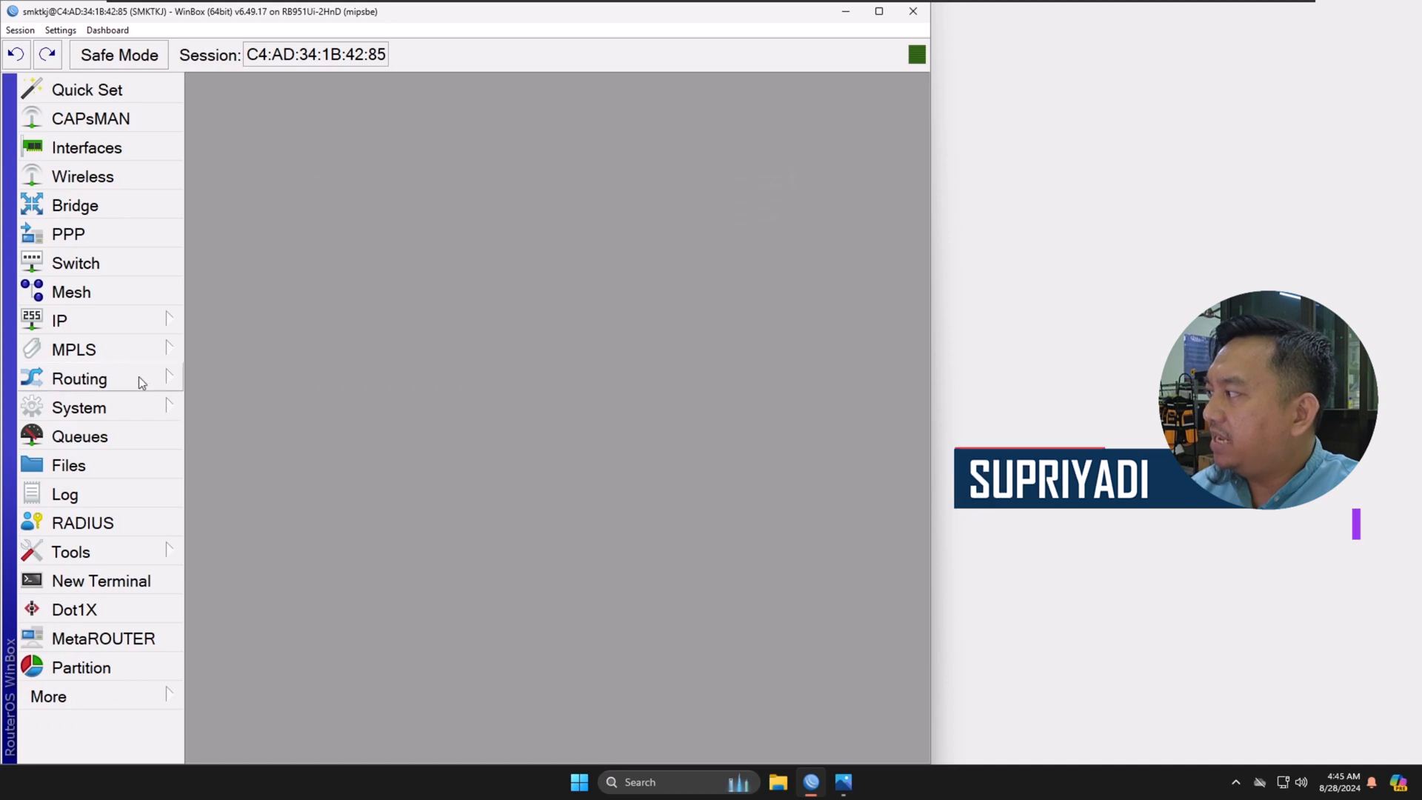
# Step: Start the DHCP server setup with Int-Siswa as the server interface
pyautogui.click(140, 318)
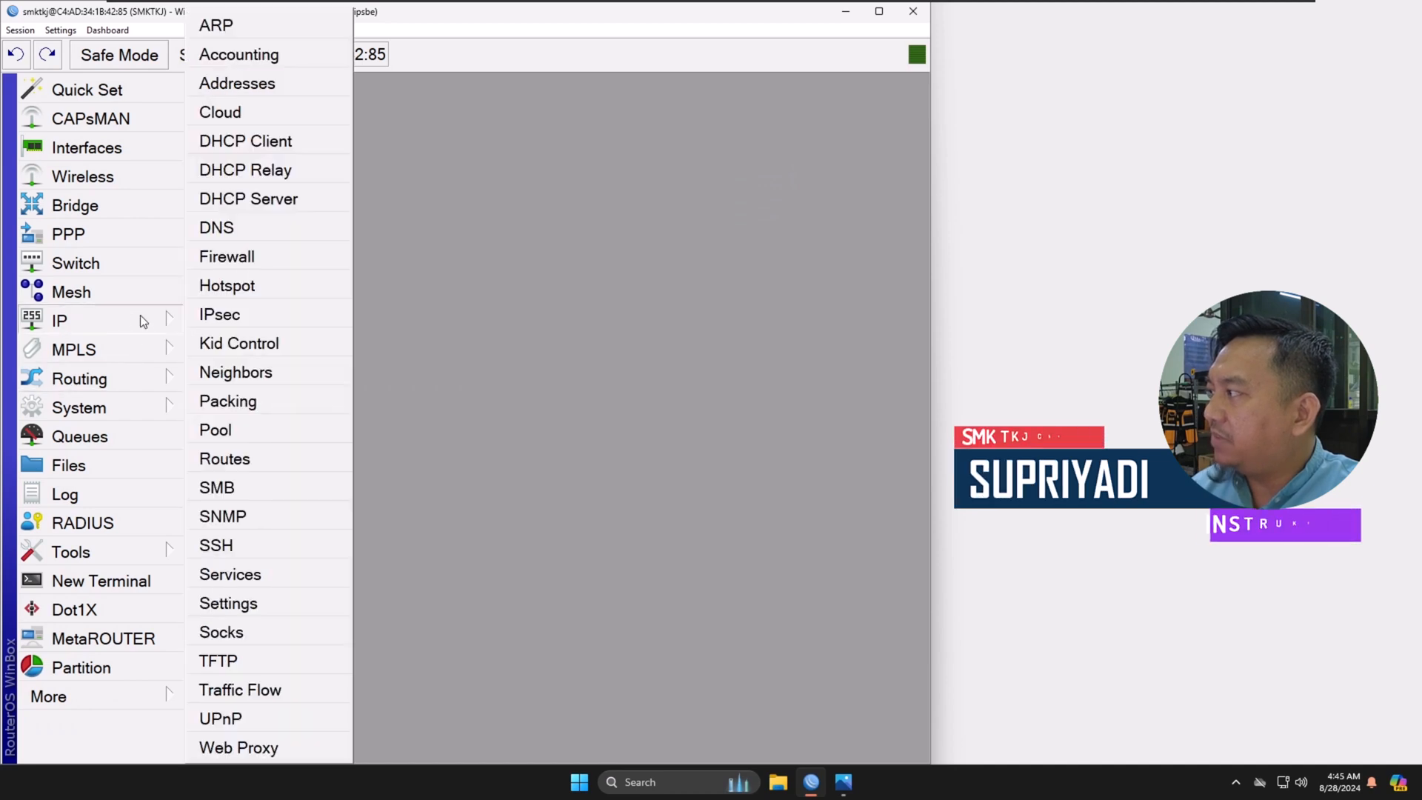
pyautogui.click(299, 200)
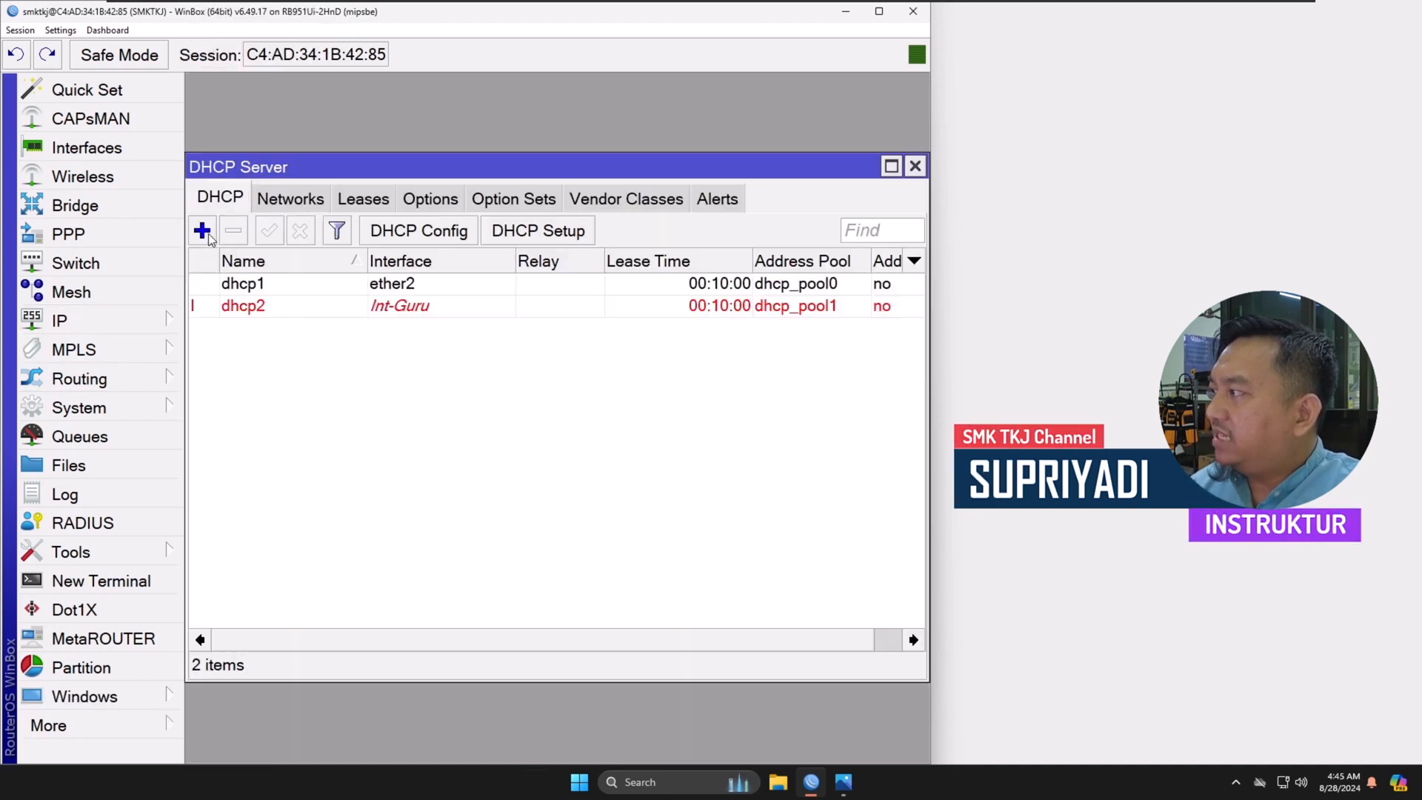
pyautogui.click(540, 231)
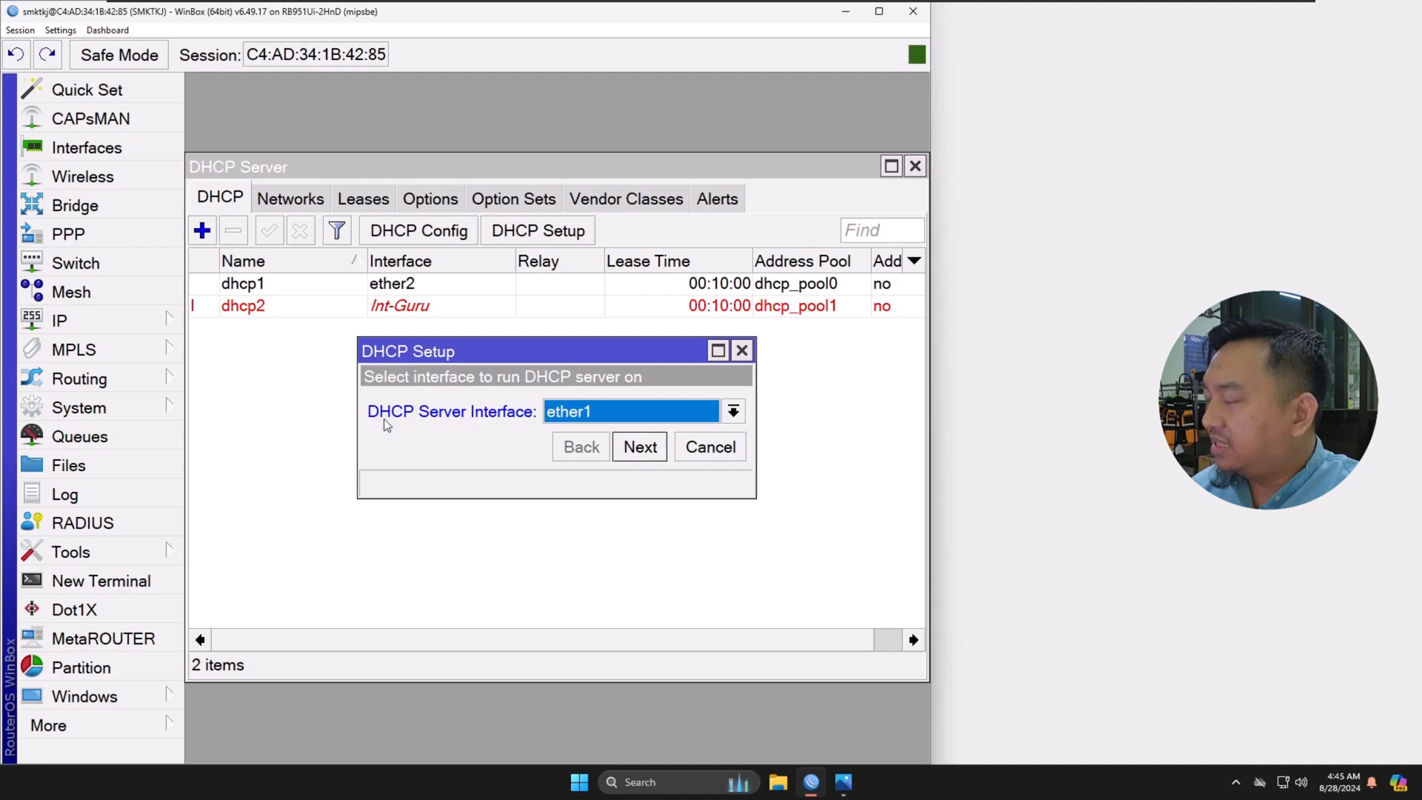
pyautogui.click(587, 418)
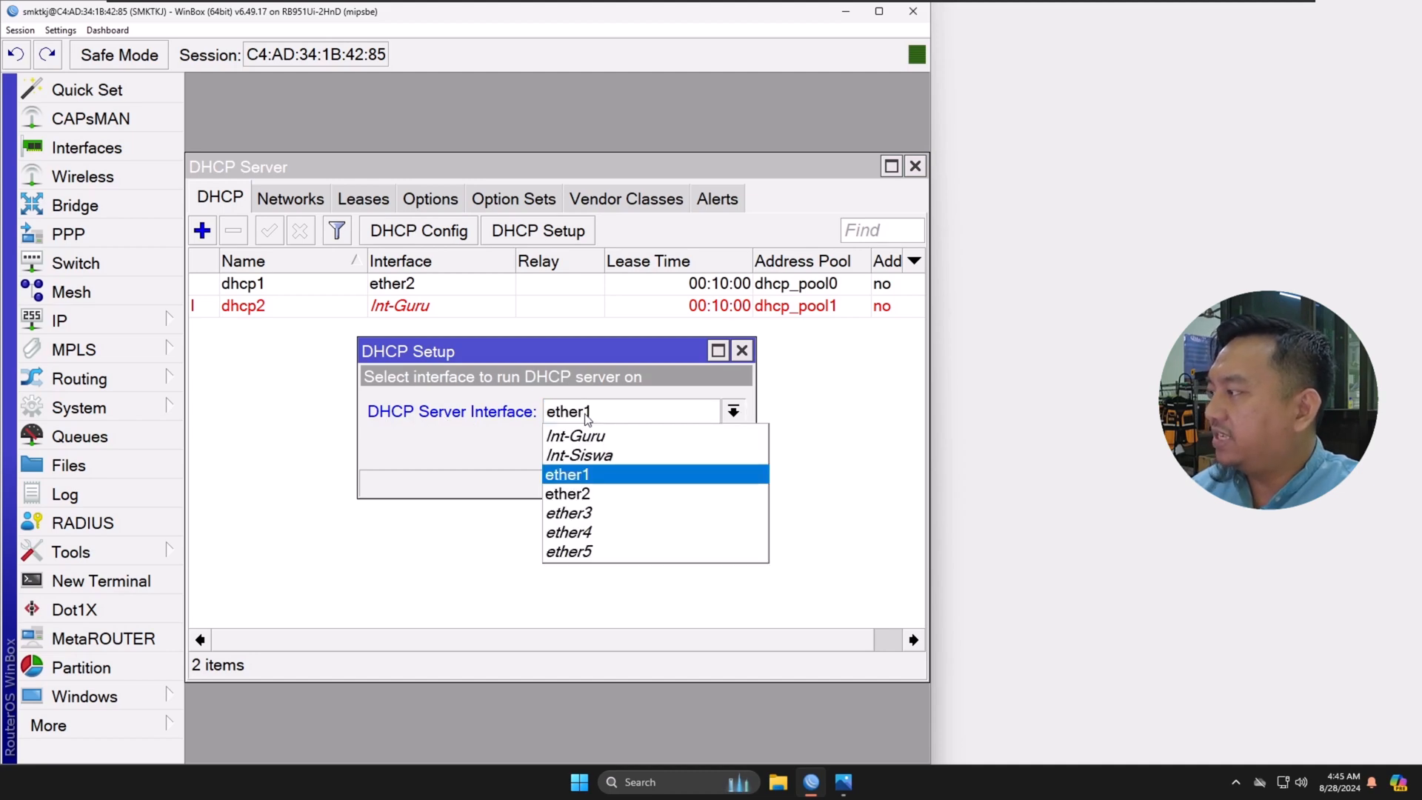
pyautogui.click(622, 455)
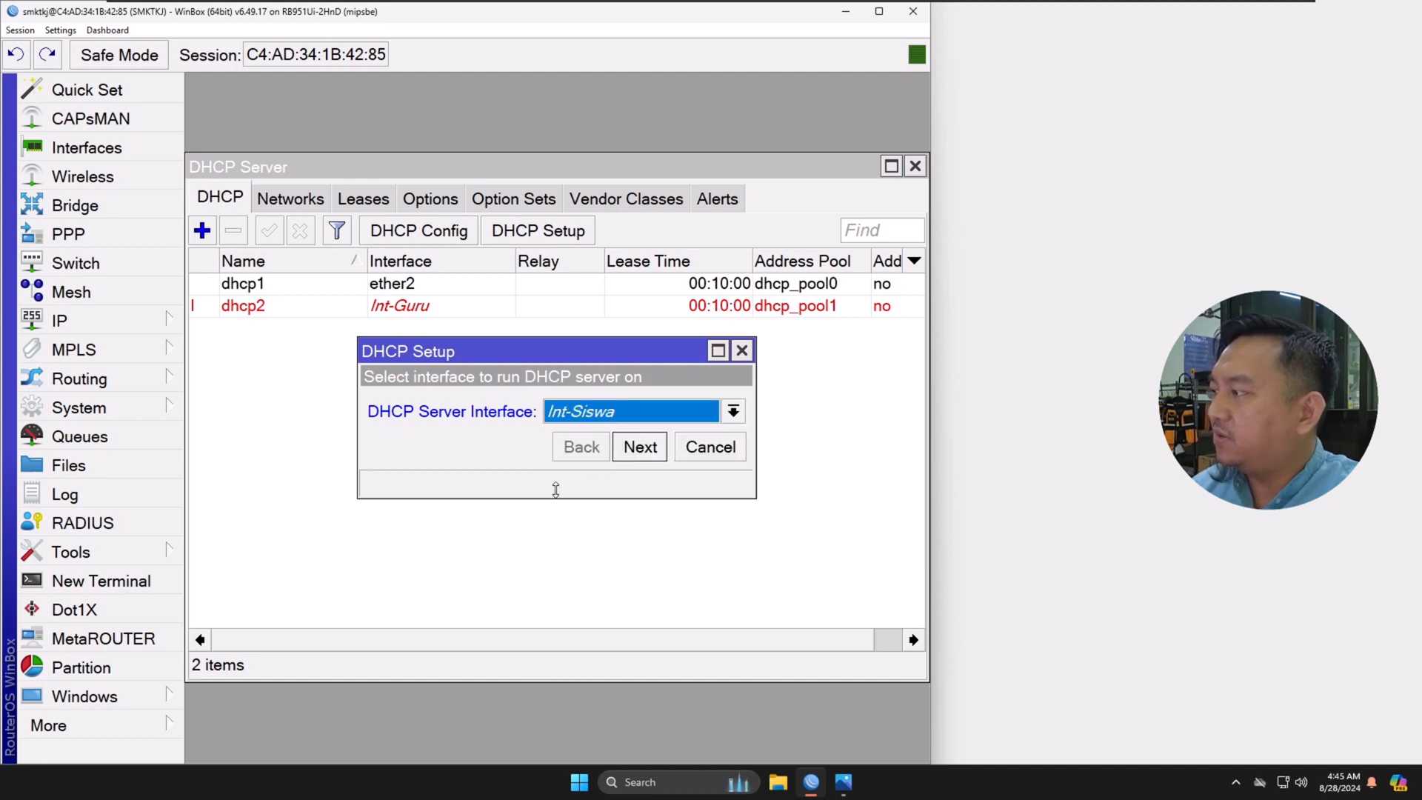
pyautogui.click(641, 448)
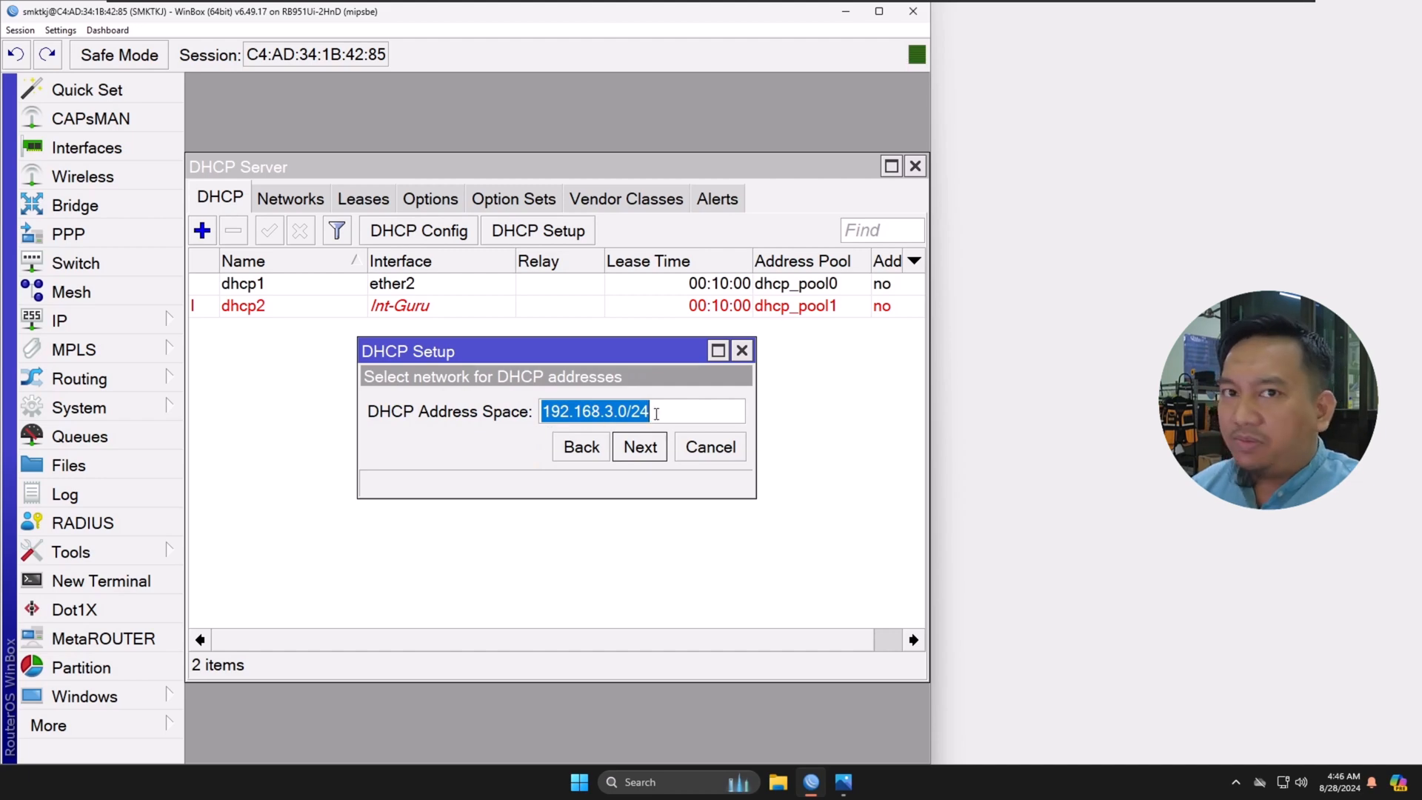
# Step: Accept the address space 192.168.3.0/24, gateway 192.168.3.1 and address pool 192.168.3.2-192.168.3.254 for the DHCP server
pyautogui.moveTo(656, 414)
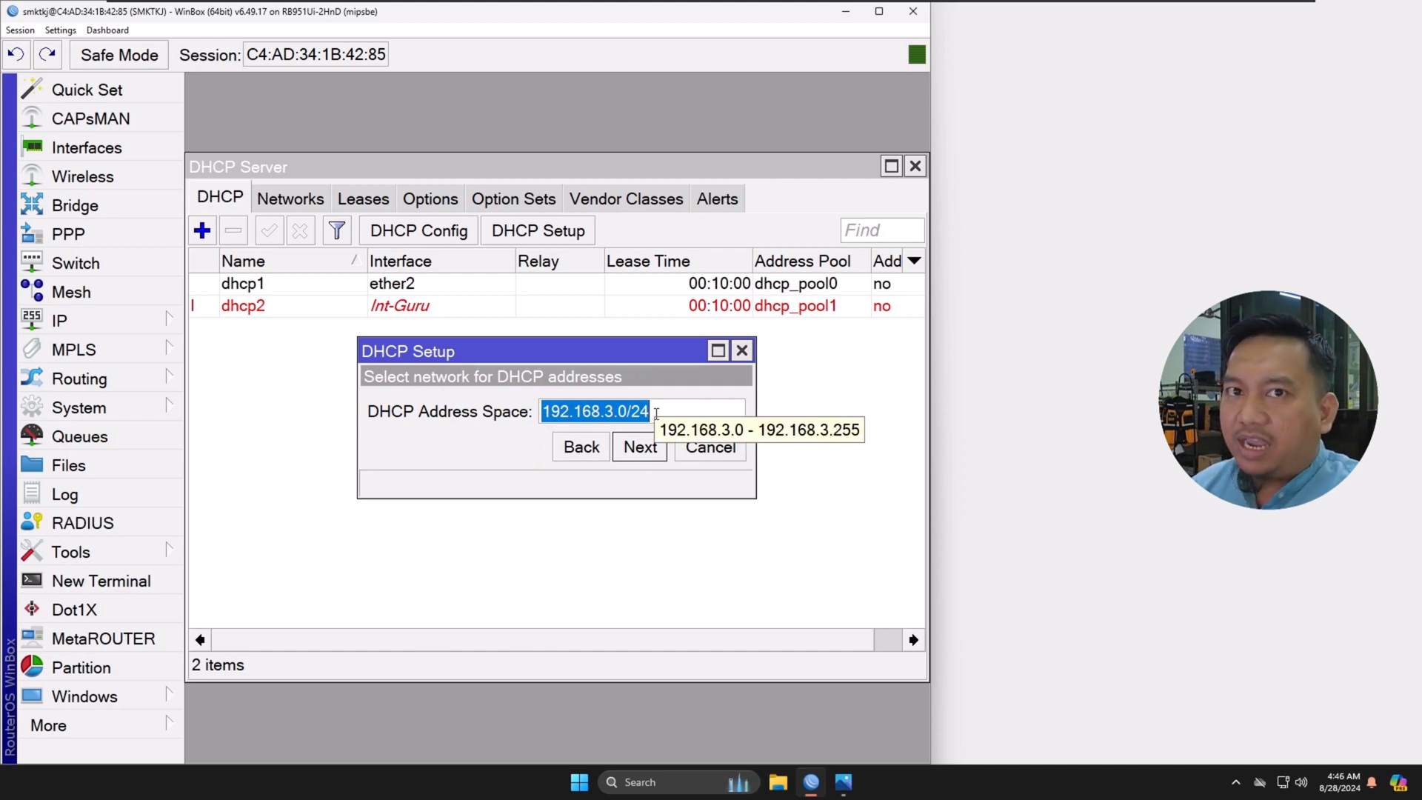
pyautogui.click(639, 449)
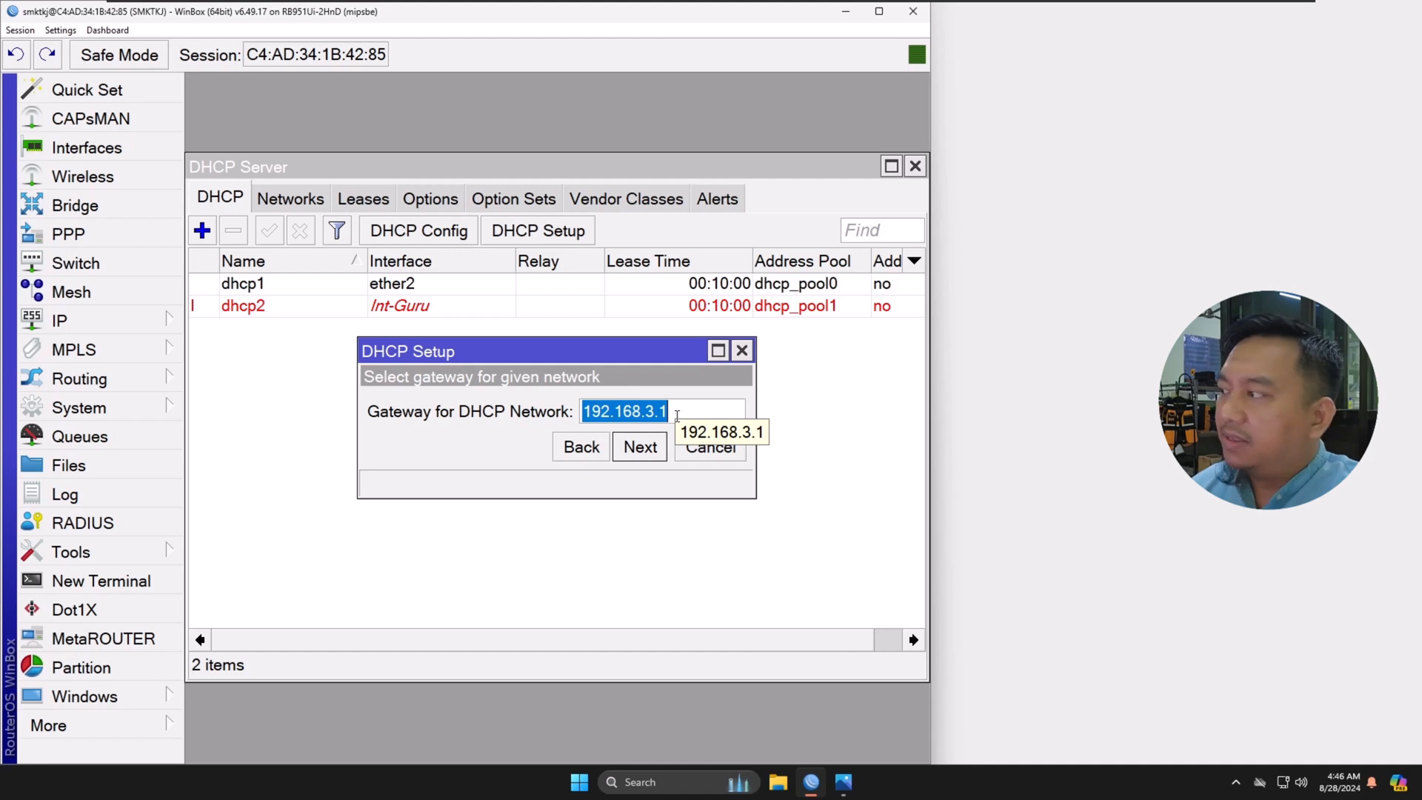
pyautogui.click(637, 451)
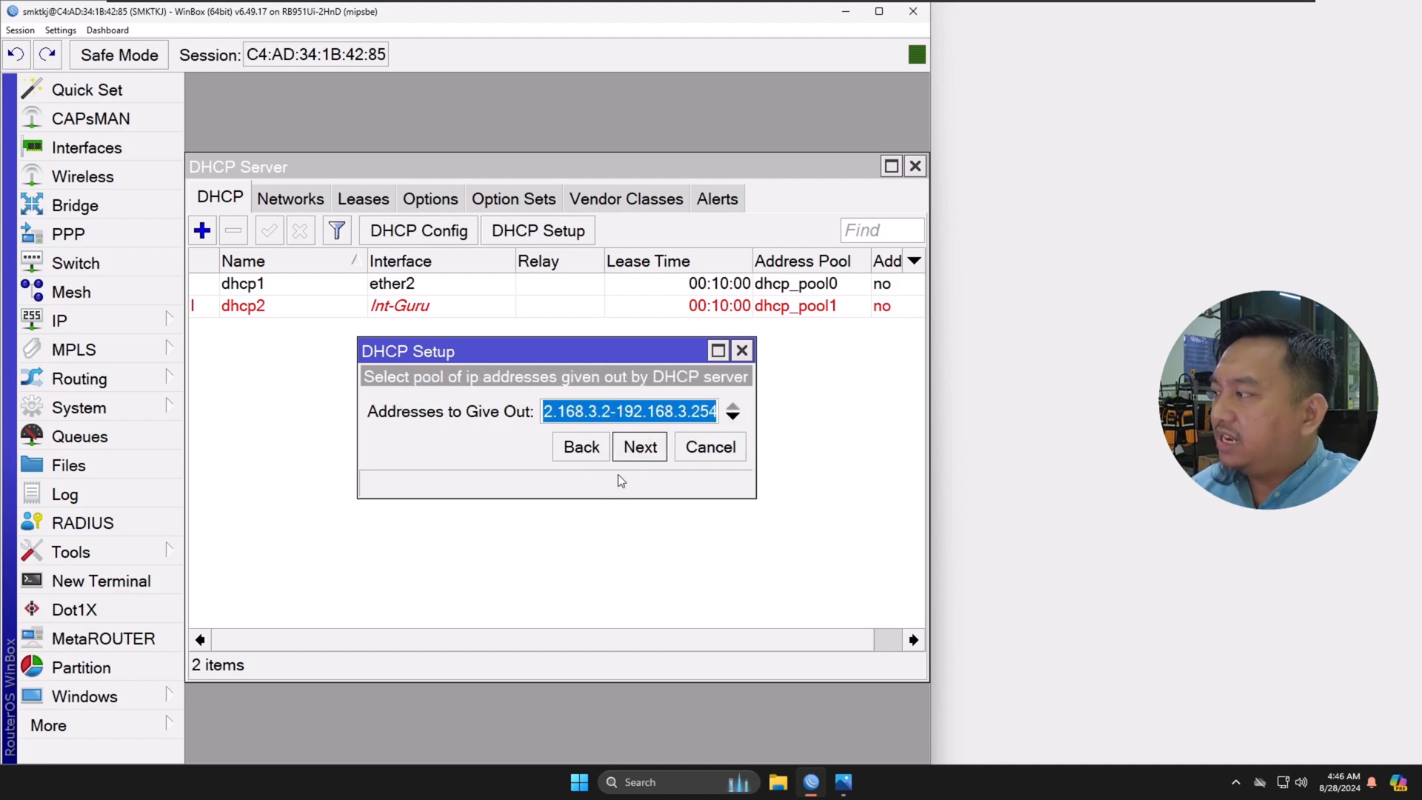
pyautogui.moveTo(764, 436); pyautogui.dragTo(827, 439)
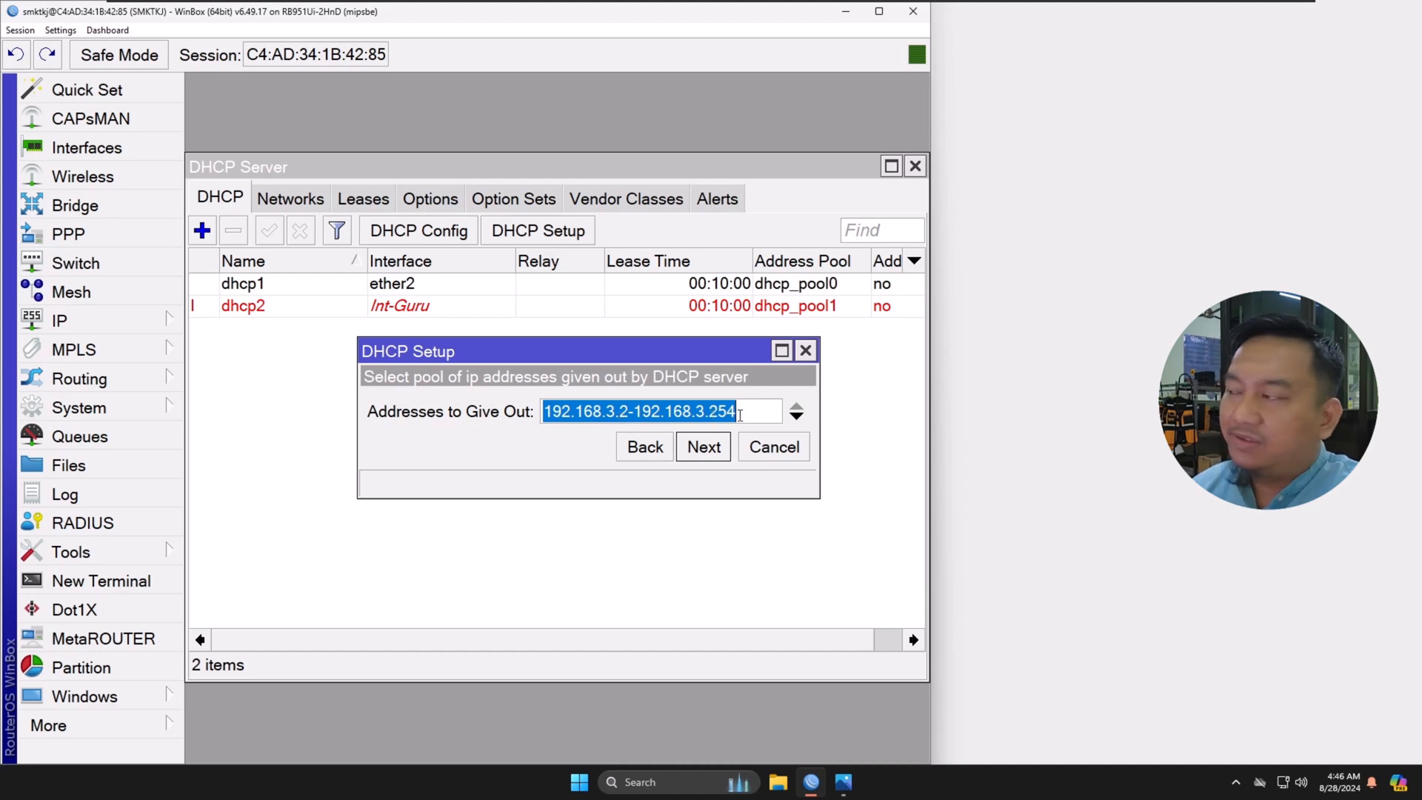
pyautogui.click(709, 453)
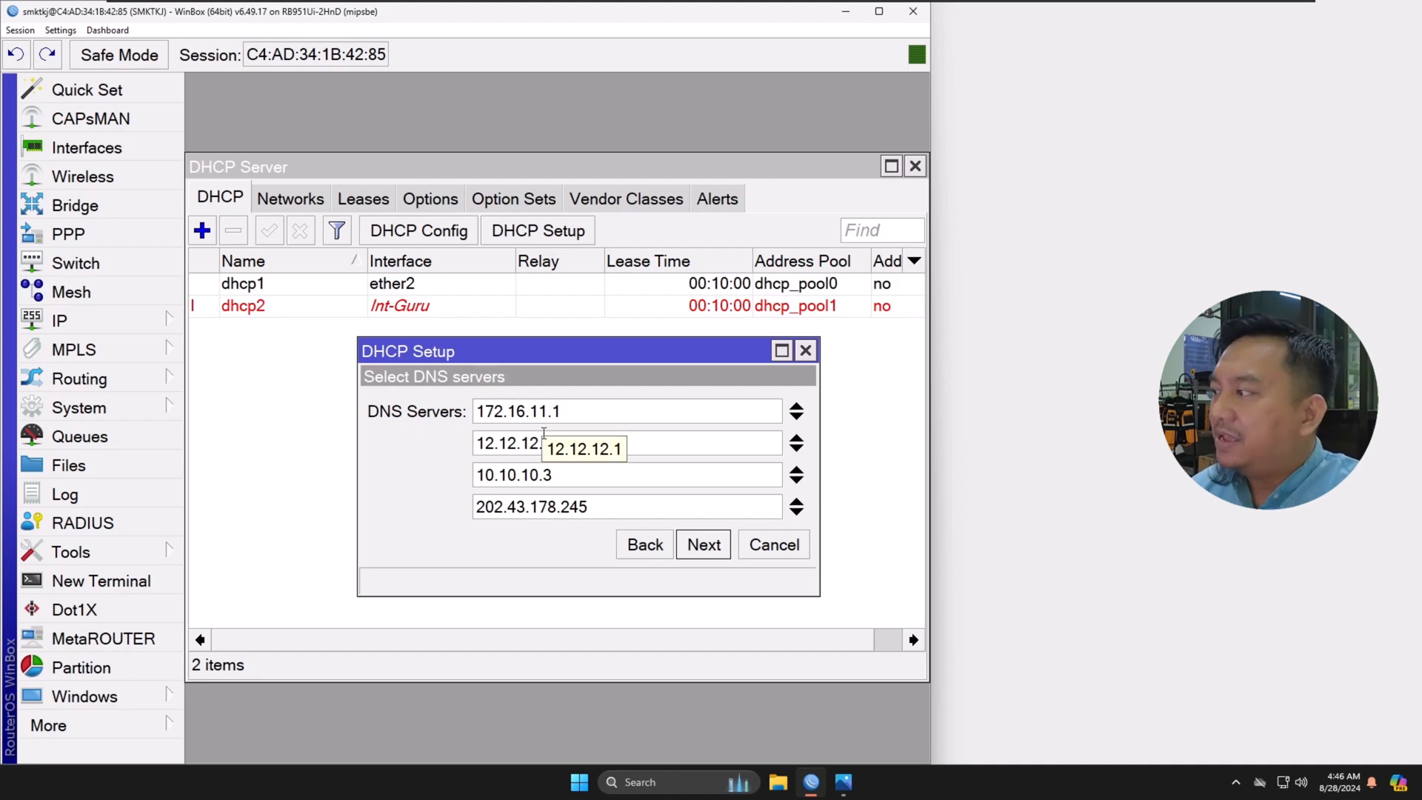
# Step: Accept DNS servers 172.16.11.1, 12.12.12.1, 10.10.10.3 and 202.43.178.245 with a 00:10:00 lease time, and finish the Int-Siswa DHCP setup
pyautogui.click(717, 544)
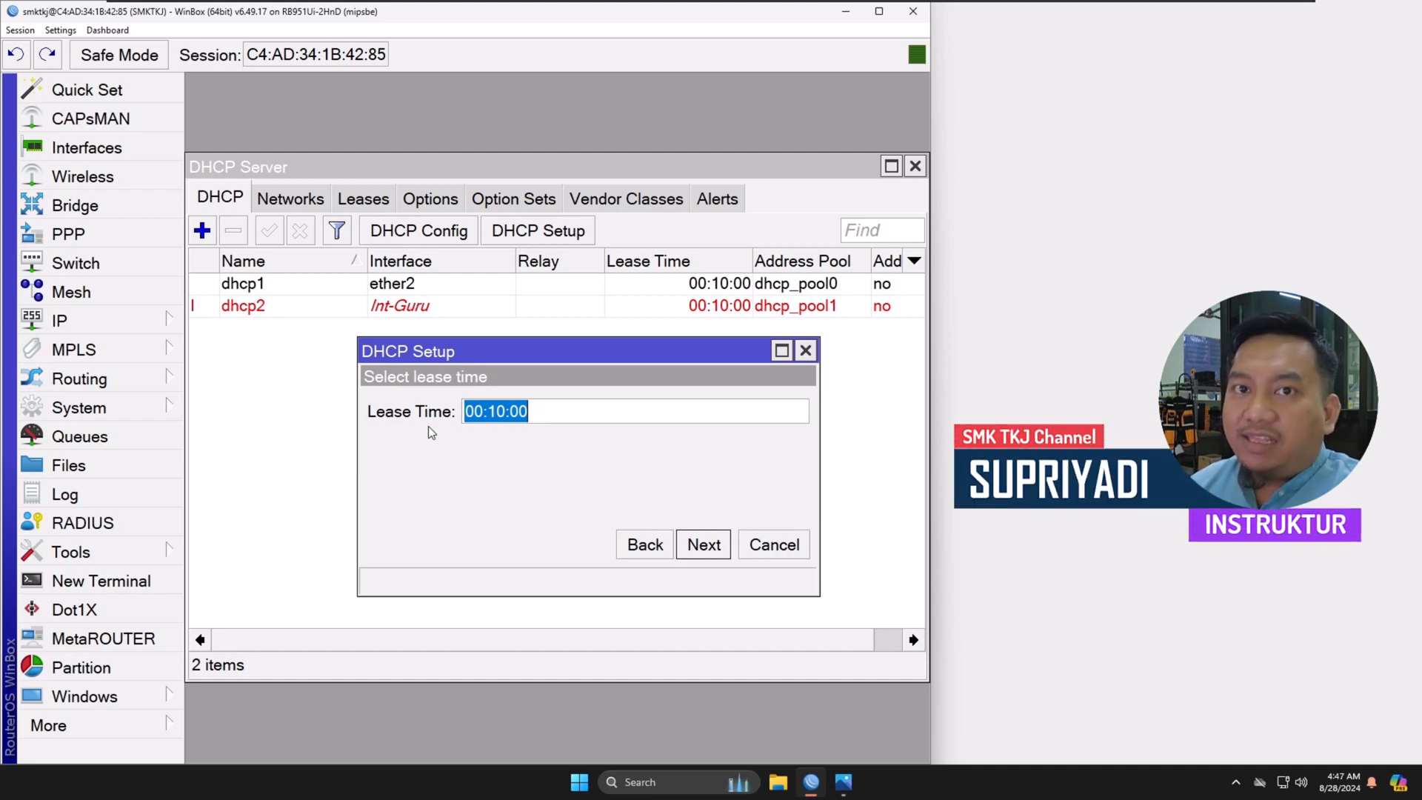
pyautogui.click(493, 412)
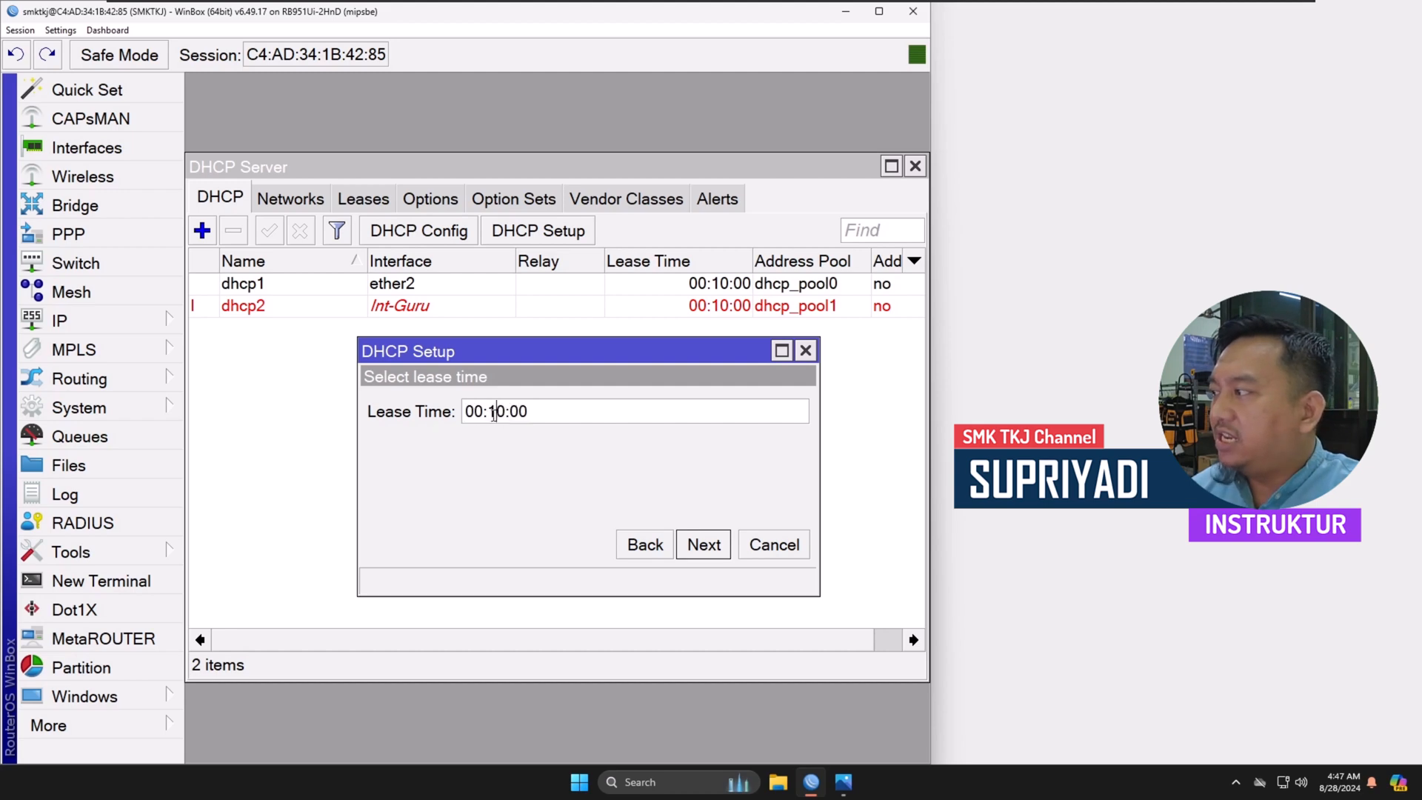
pyautogui.moveTo(494, 414); pyautogui.dragTo(500, 424)
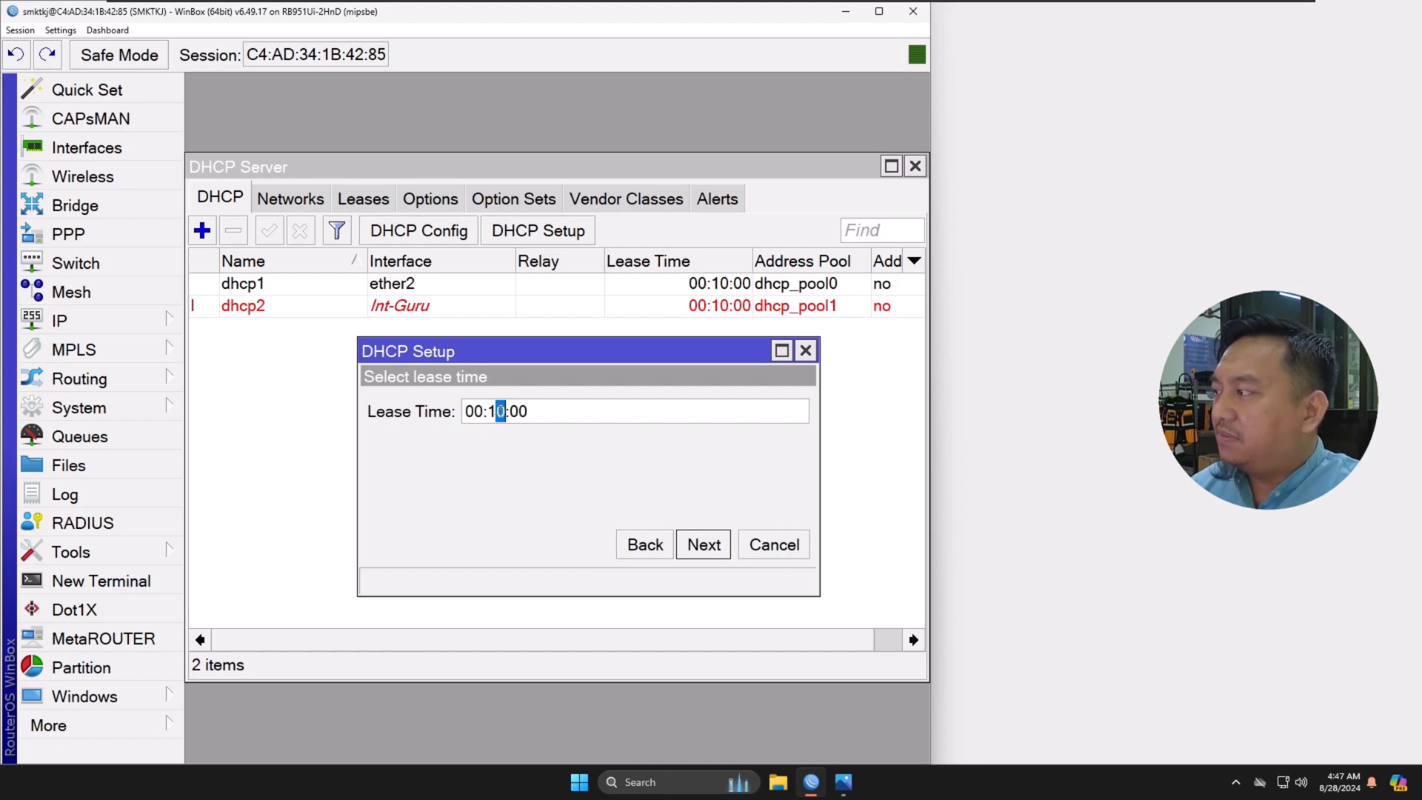
pyautogui.click(704, 546)
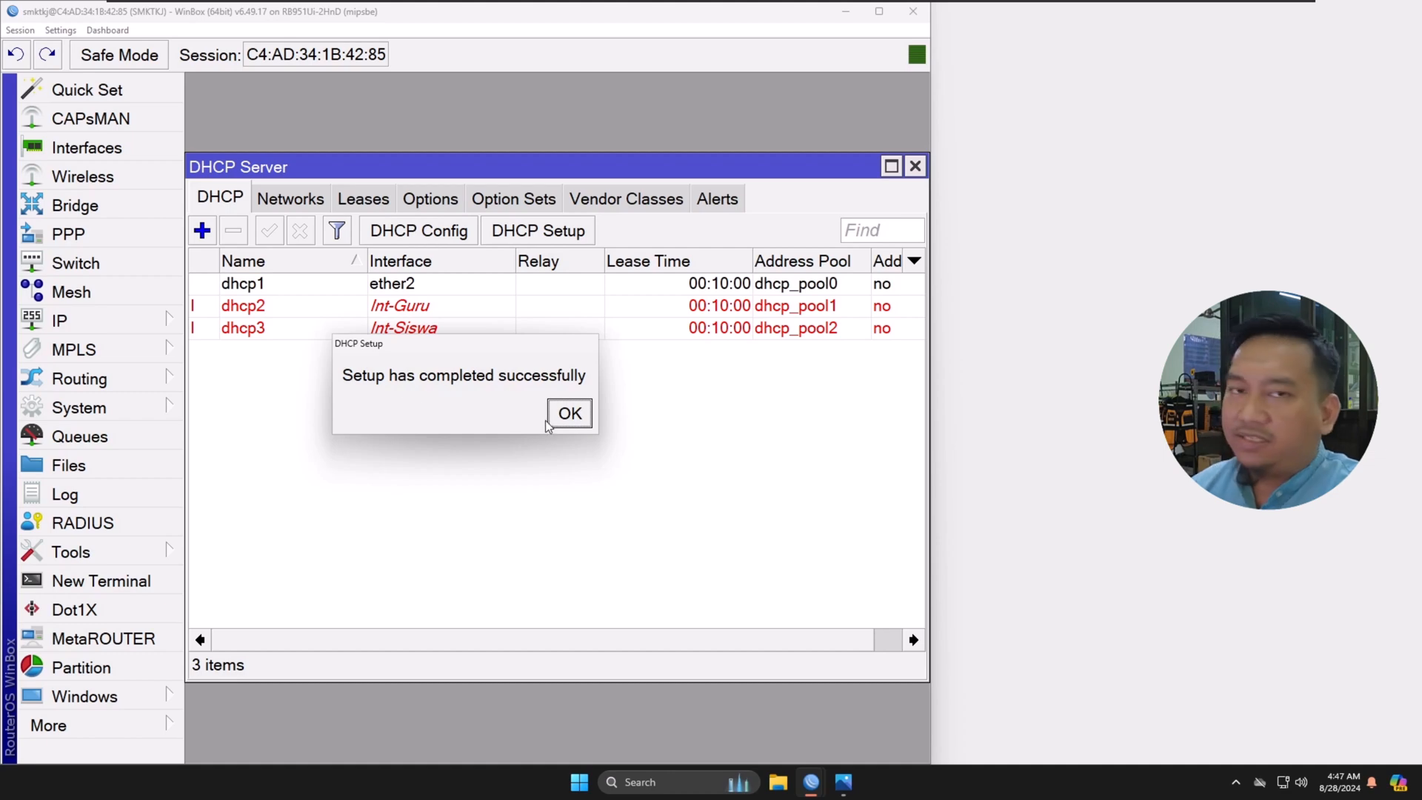
pyautogui.click(570, 416)
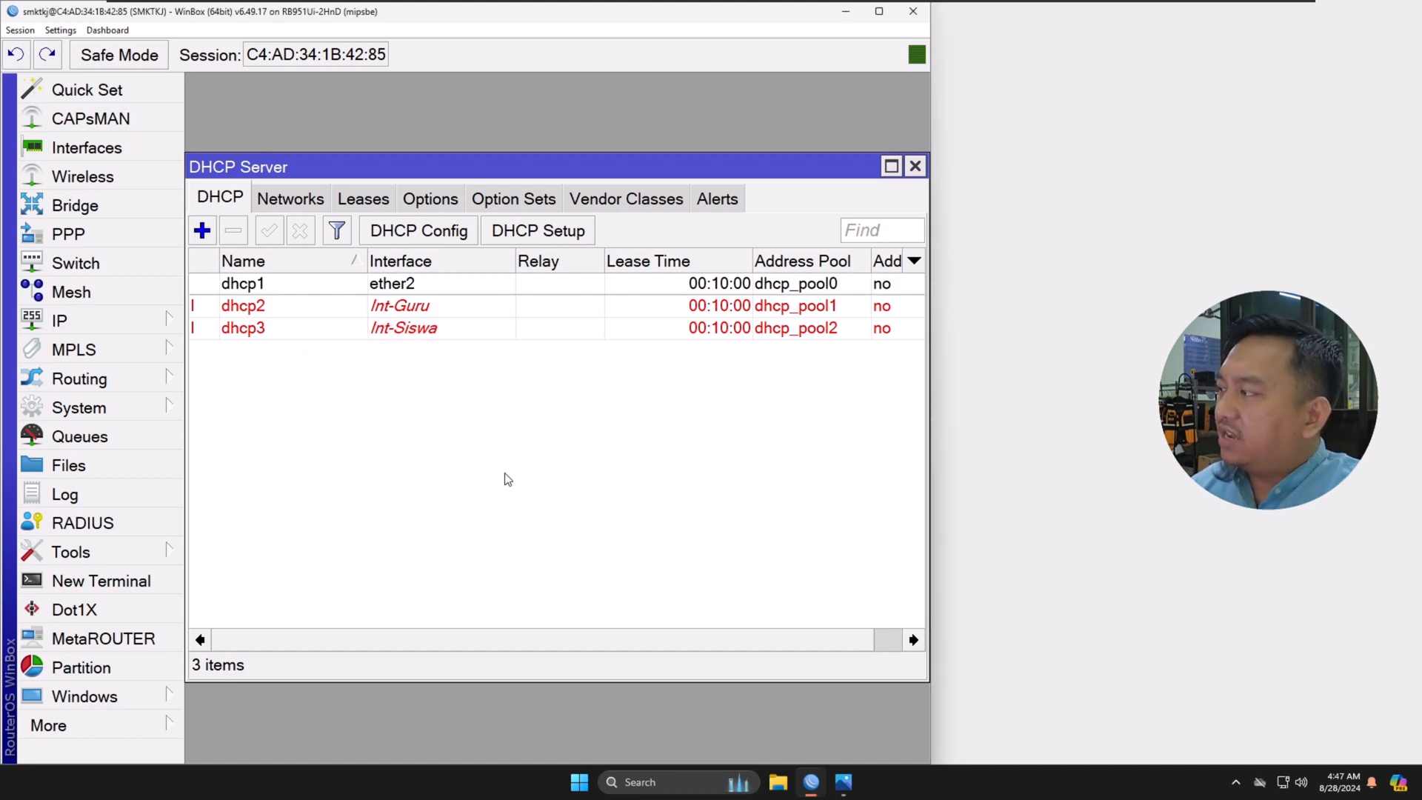
pyautogui.click(346, 333)
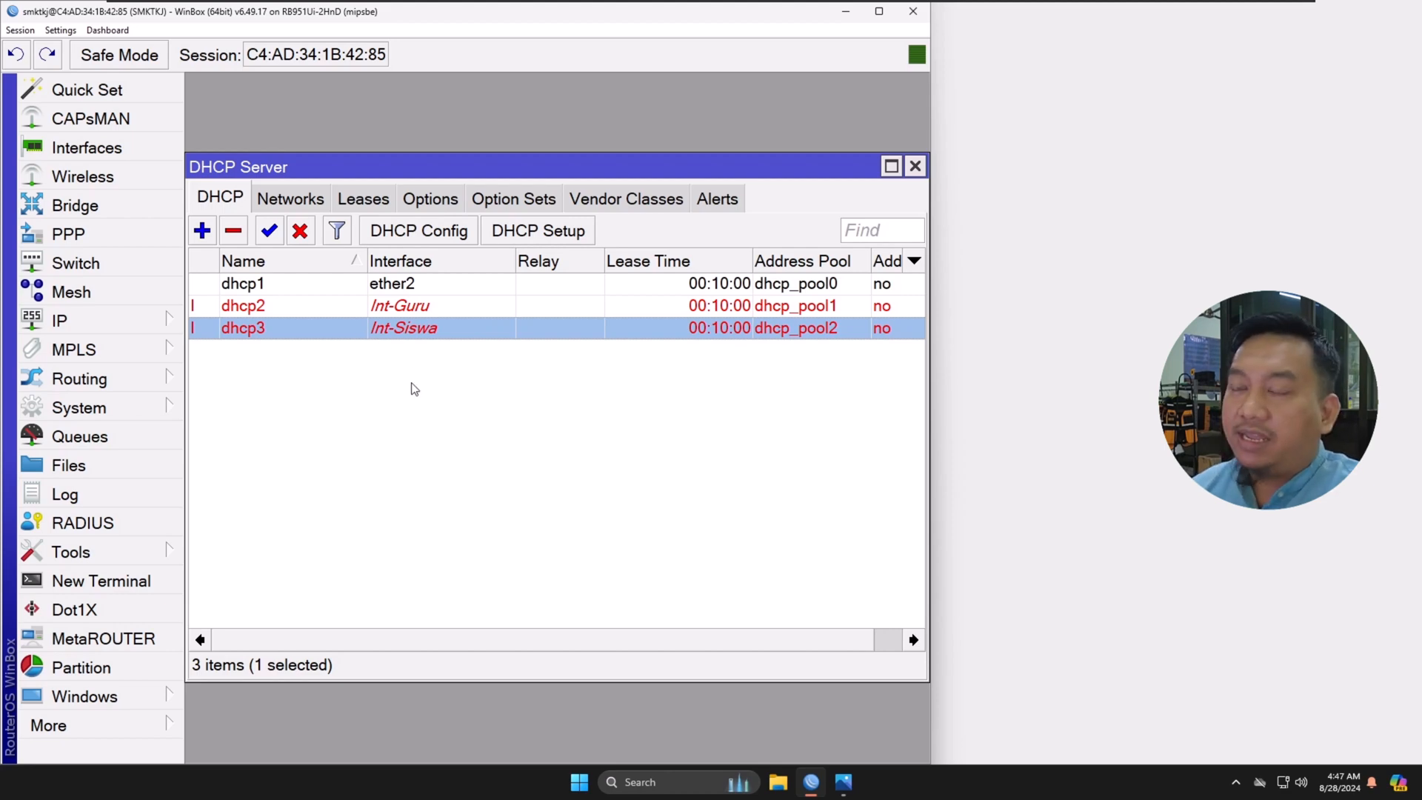
pyautogui.click(429, 308)
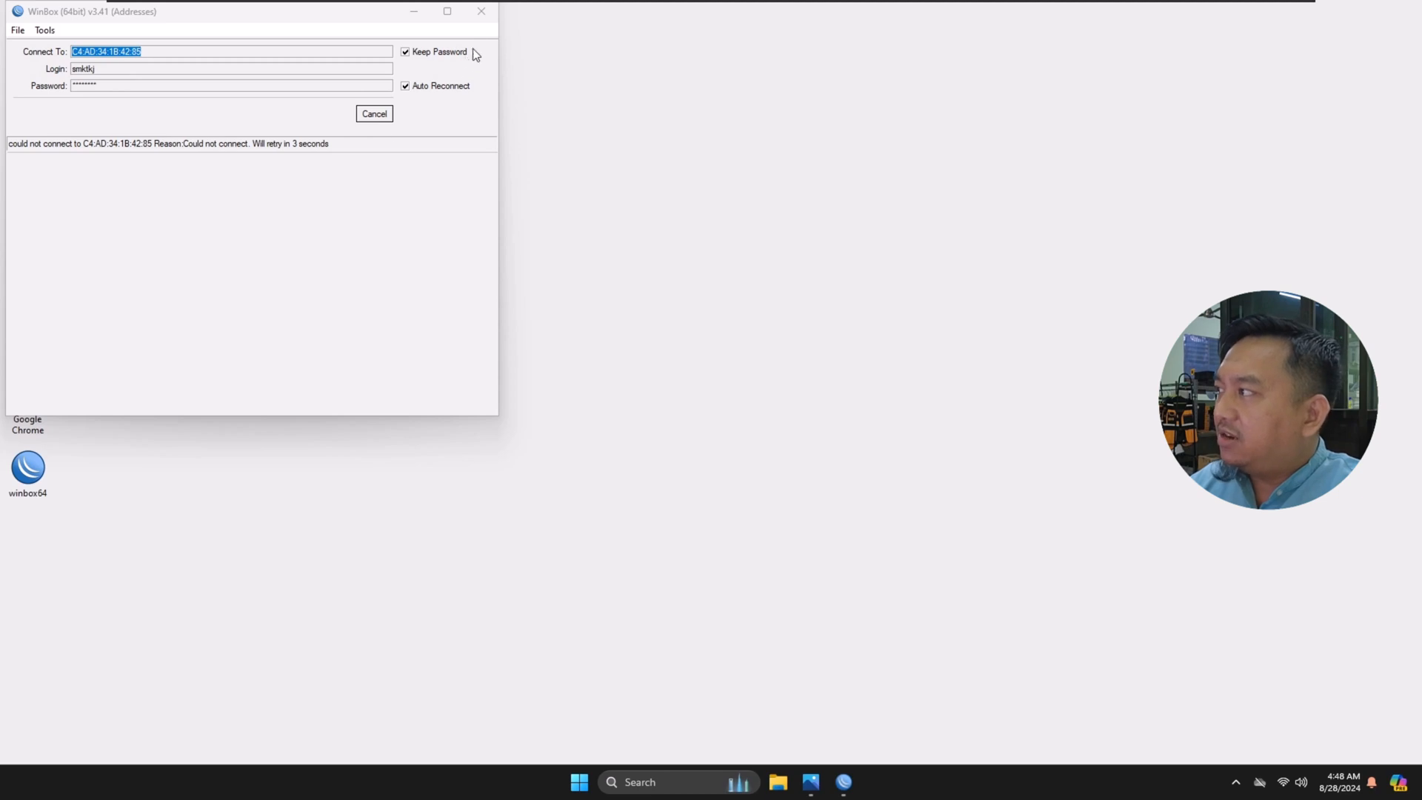
# Step: Close WinBox and connect the computer to the open Wi-Fi network AP-Guru
pyautogui.click(482, 12)
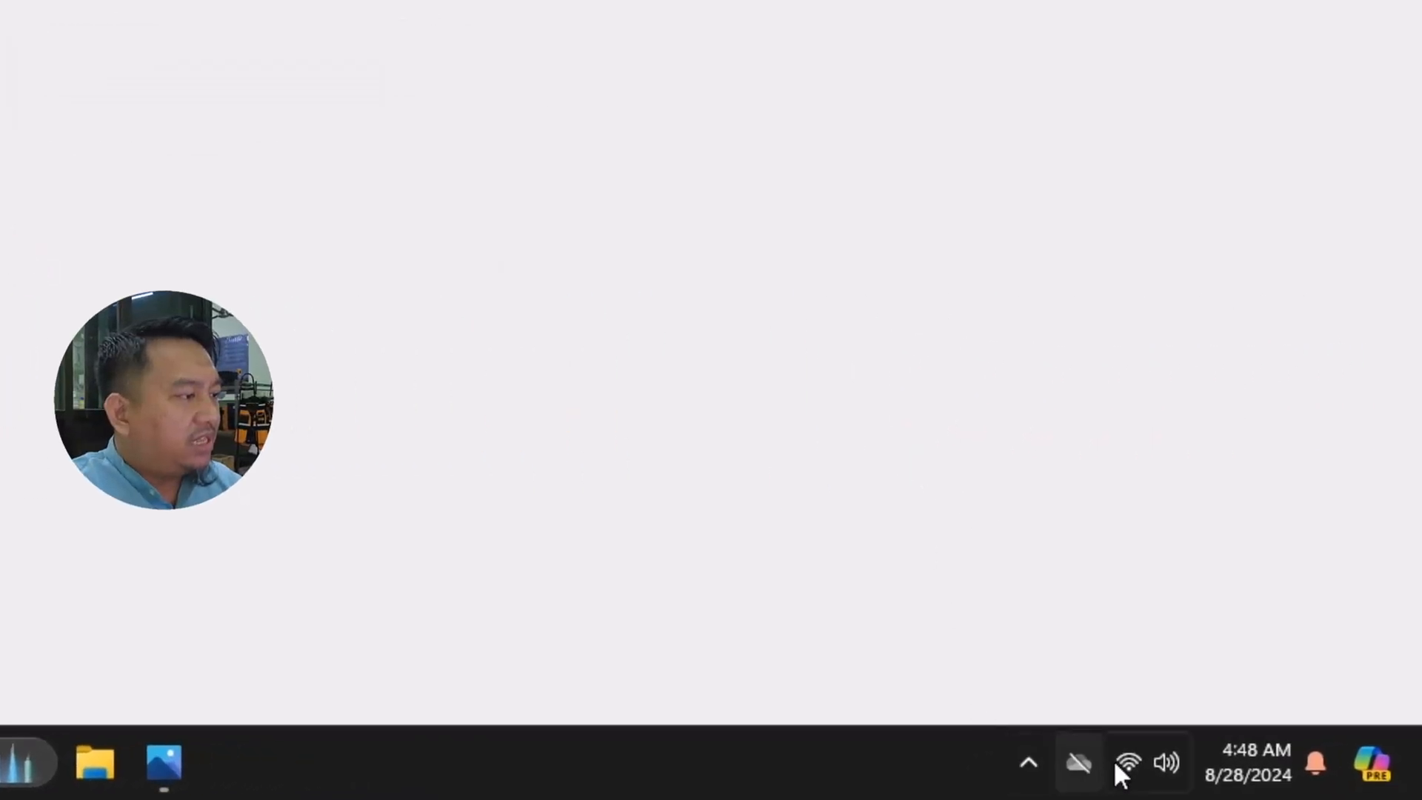
pyautogui.click(1128, 762)
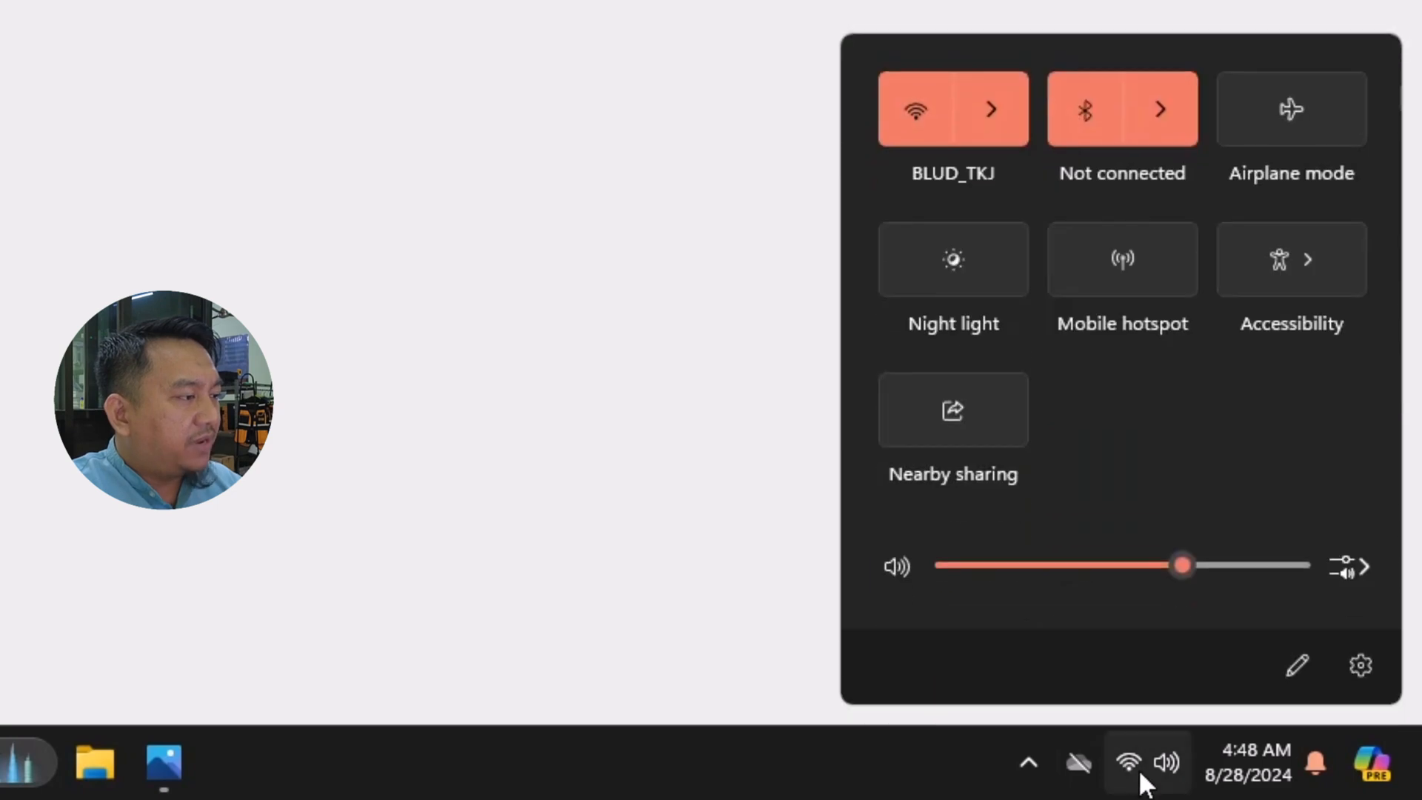
pyautogui.click(990, 107)
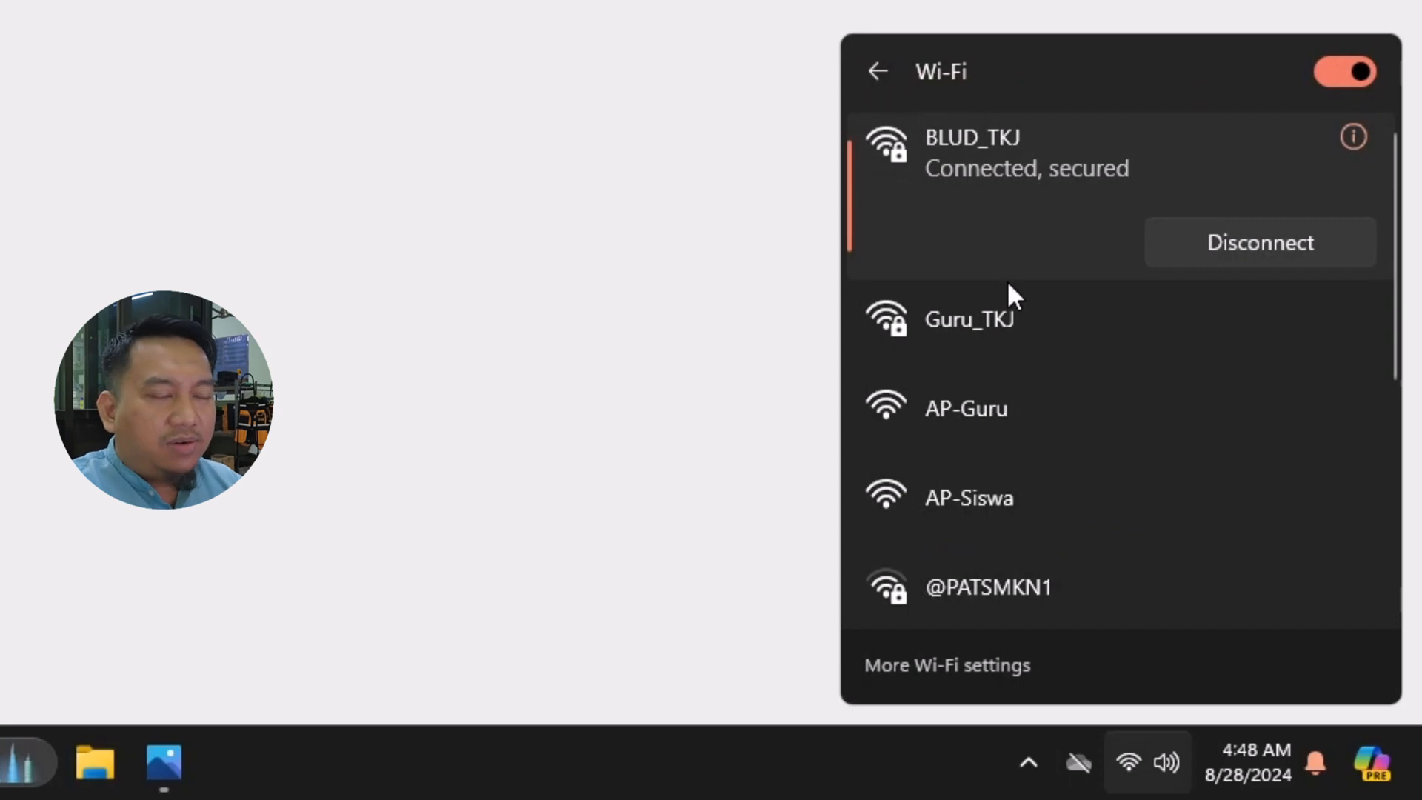
pyautogui.click(955, 433)
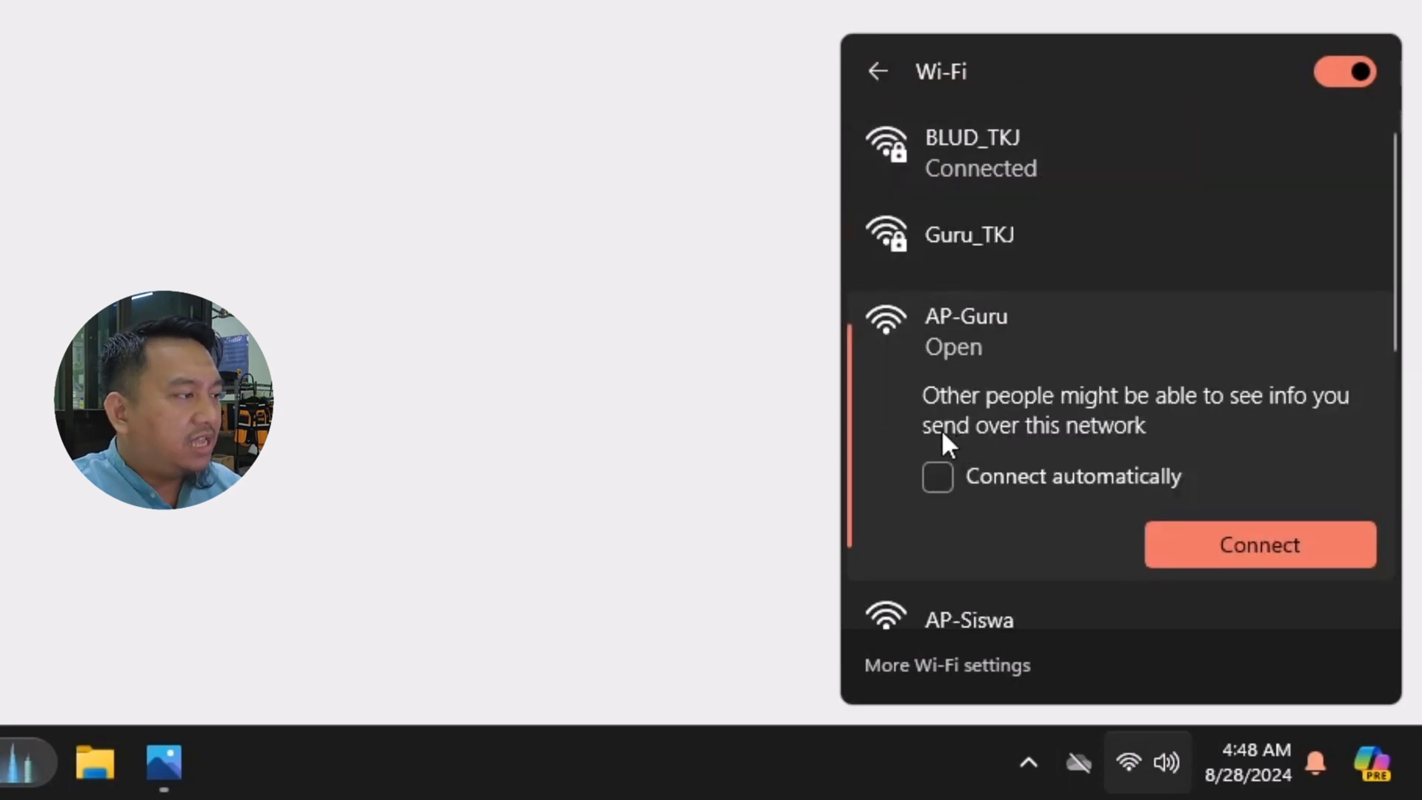
pyautogui.click(1268, 544)
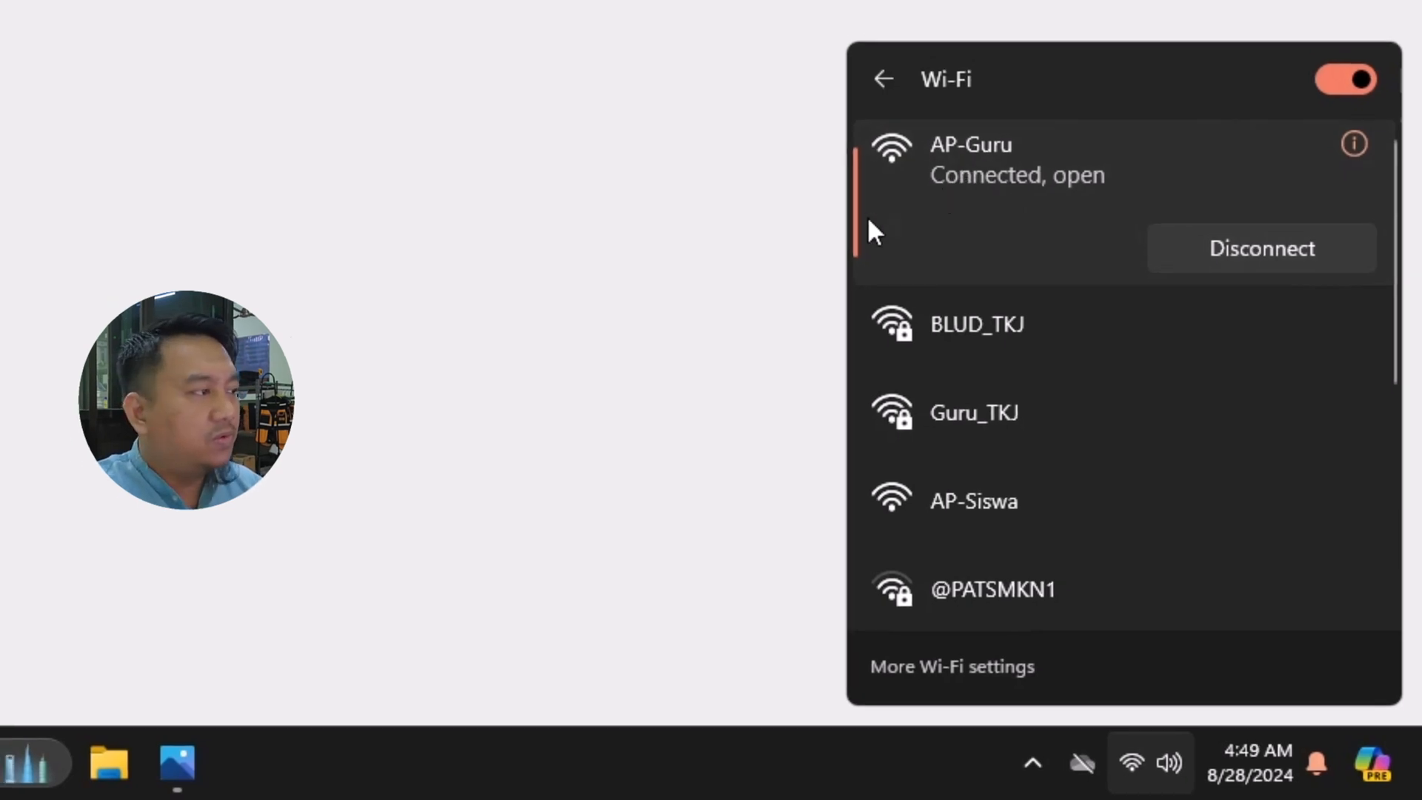
pyautogui.click(661, 233)
# Step: Open the Windows Control Panel and display the network adapters through the Network and Sharing Center
pyautogui.click(592, 788)
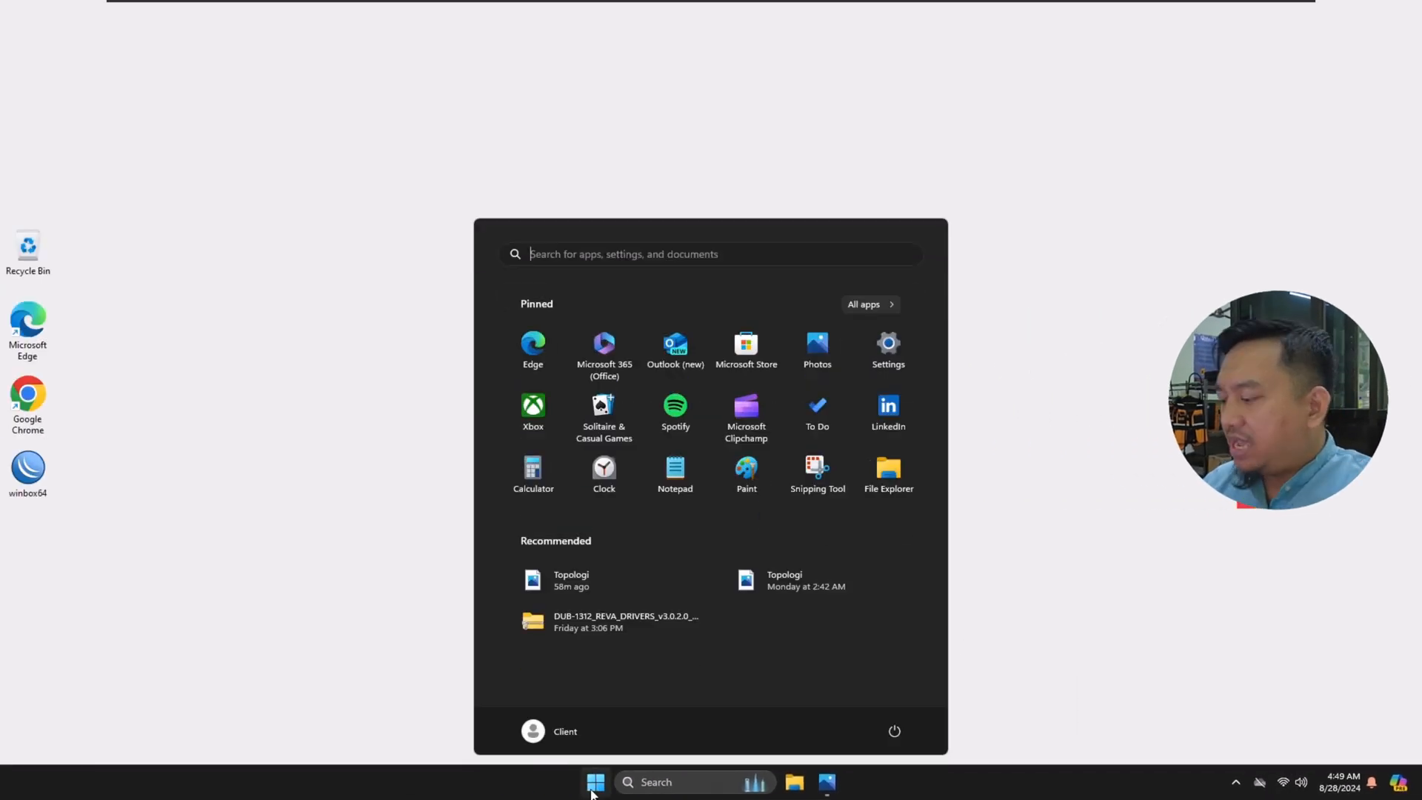
pyautogui.write('cm')
pyautogui.press('BackSpace')
pyautogui.press('BackSpace')
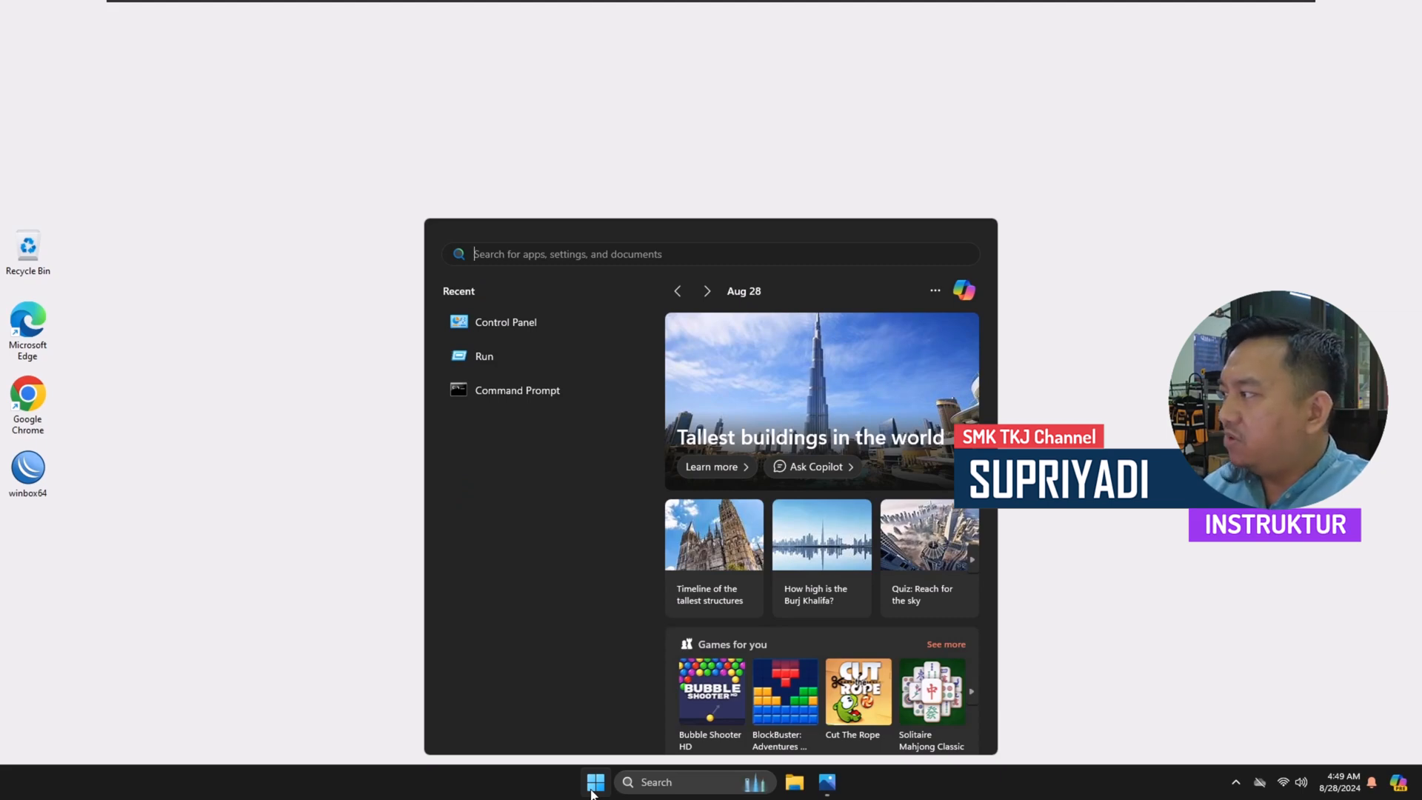
pyautogui.write('con')
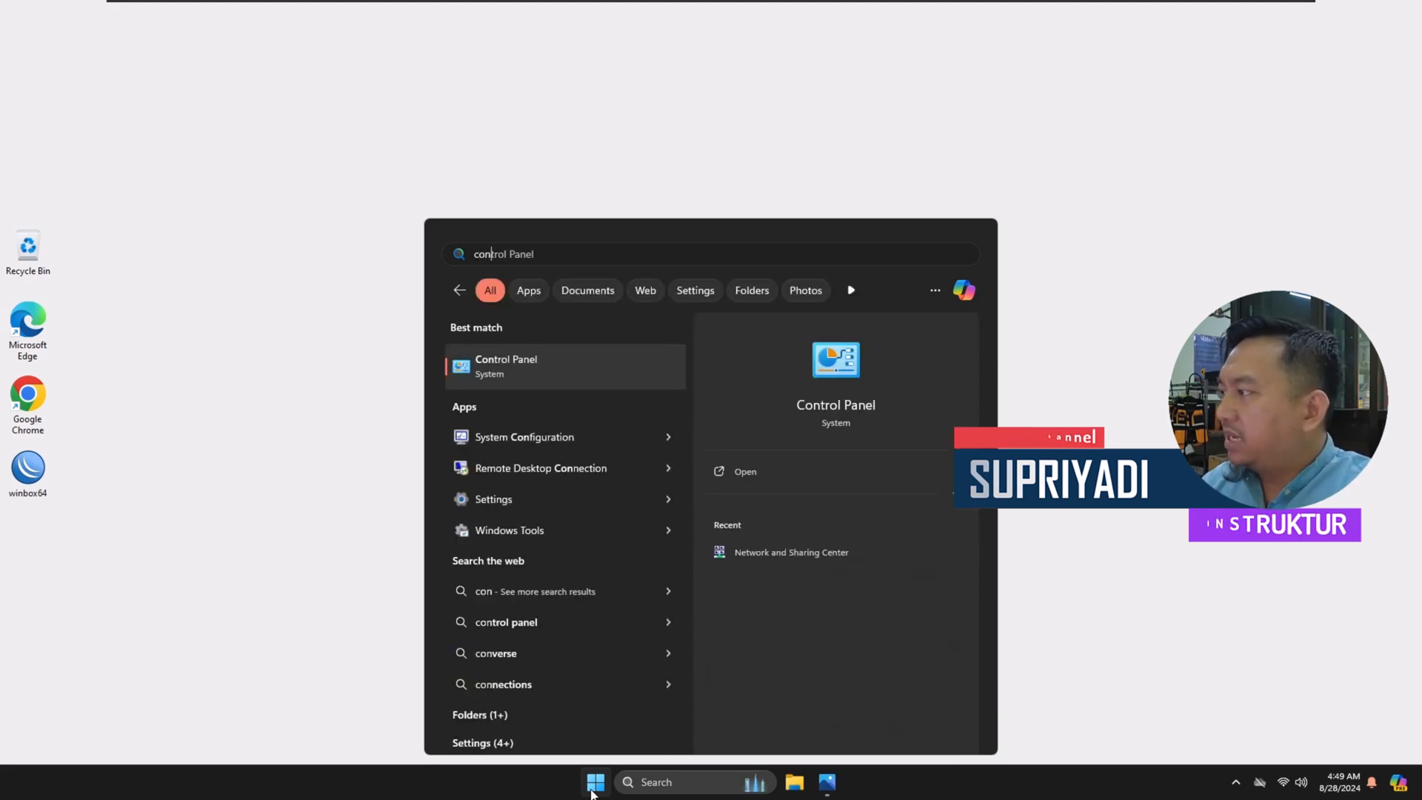
pyautogui.click(513, 367)
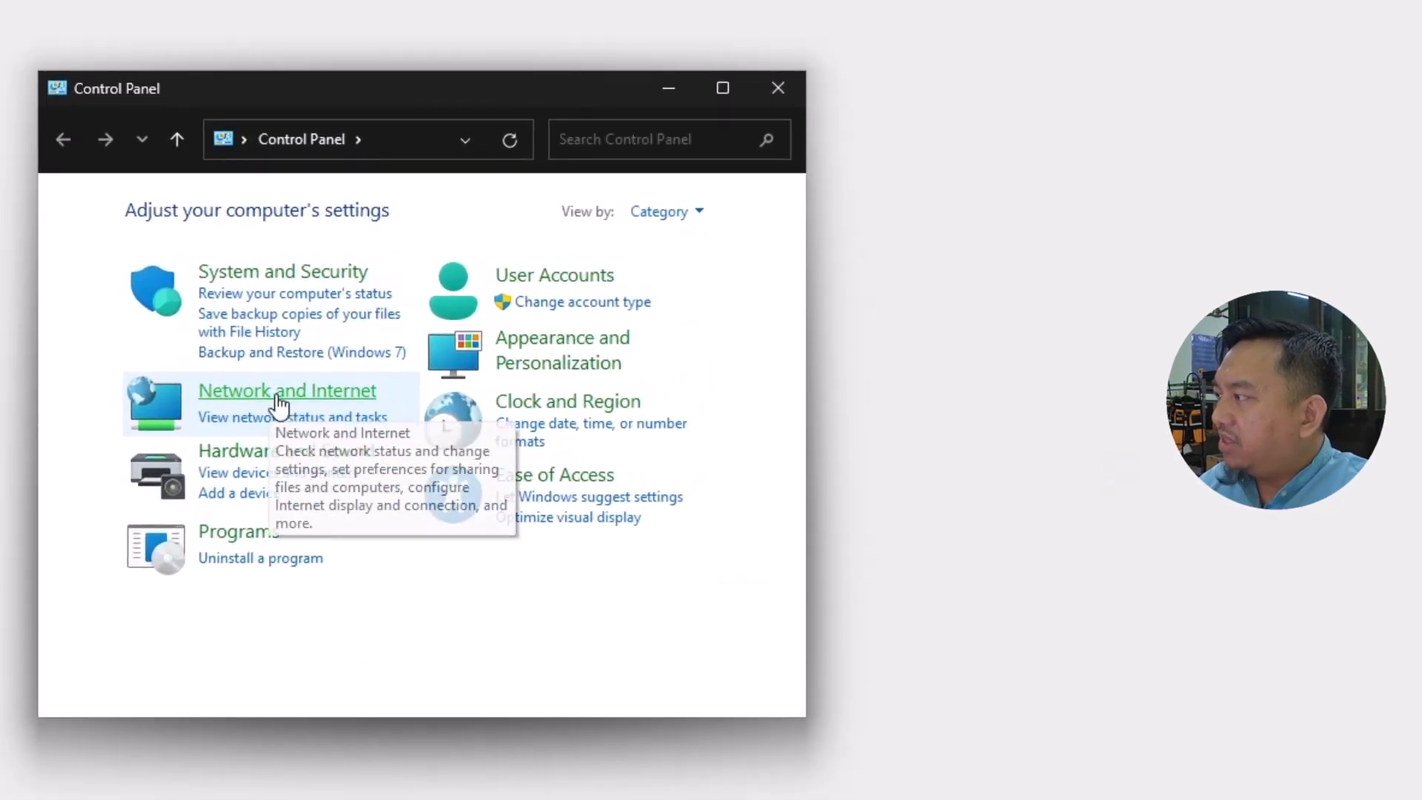
pyautogui.click(277, 395)
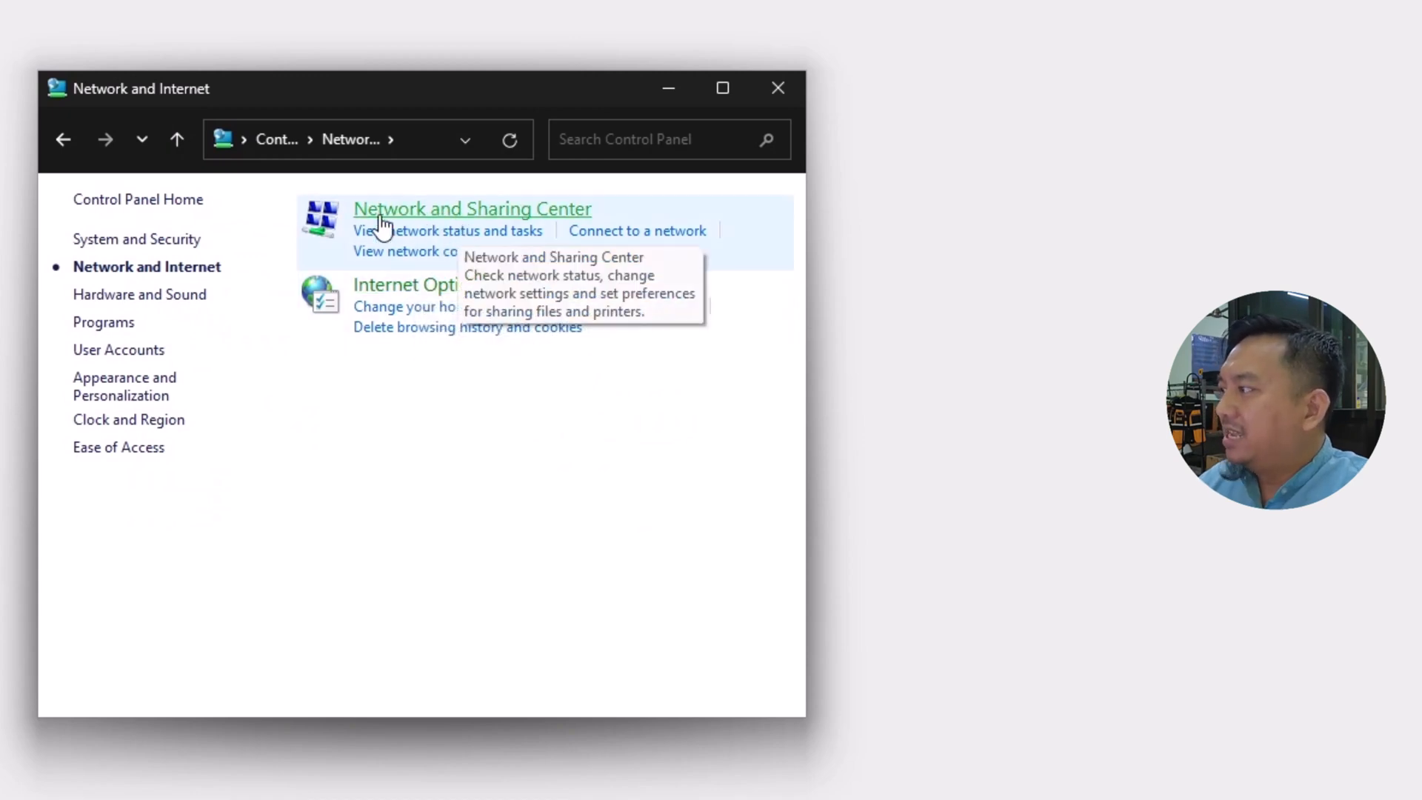
pyautogui.click(493, 215)
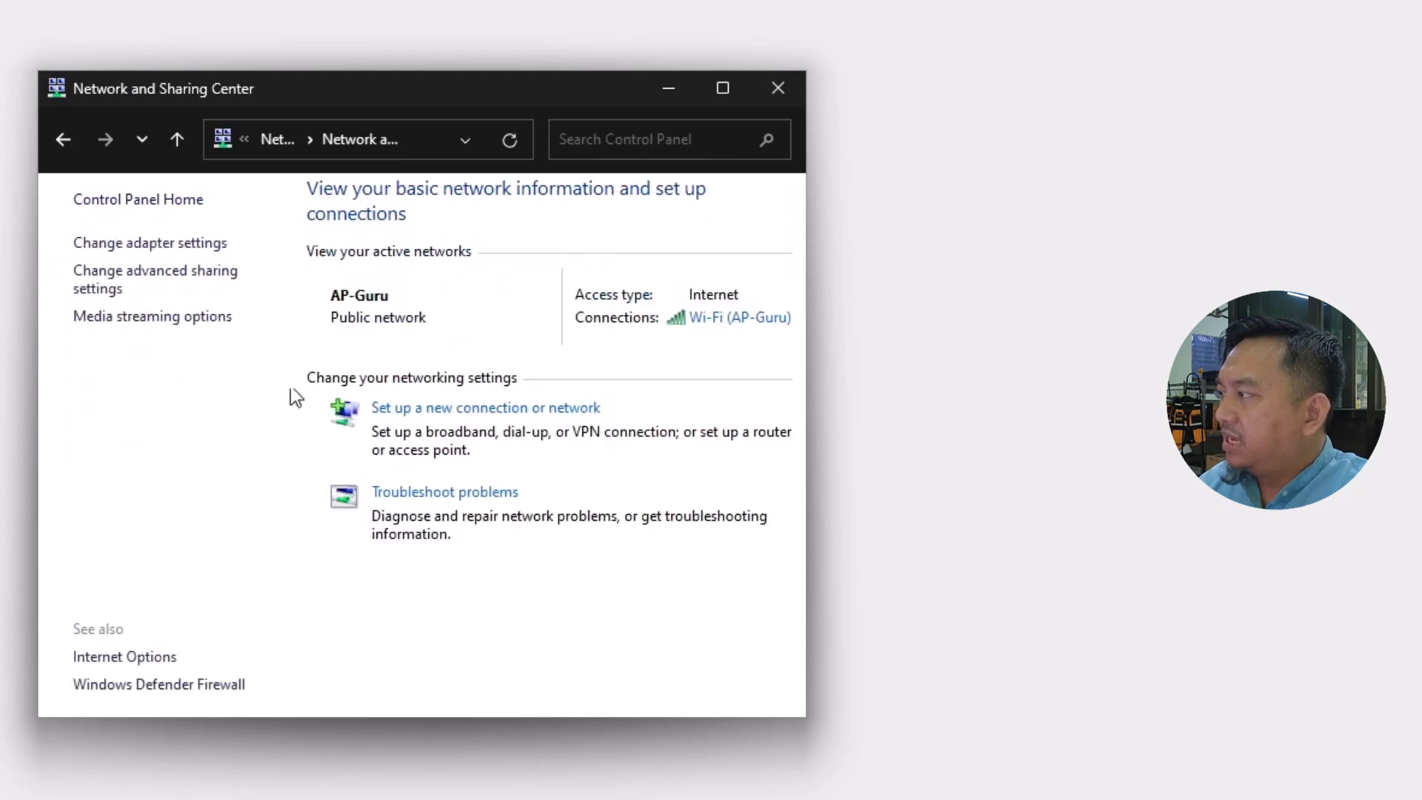
pyautogui.click(201, 246)
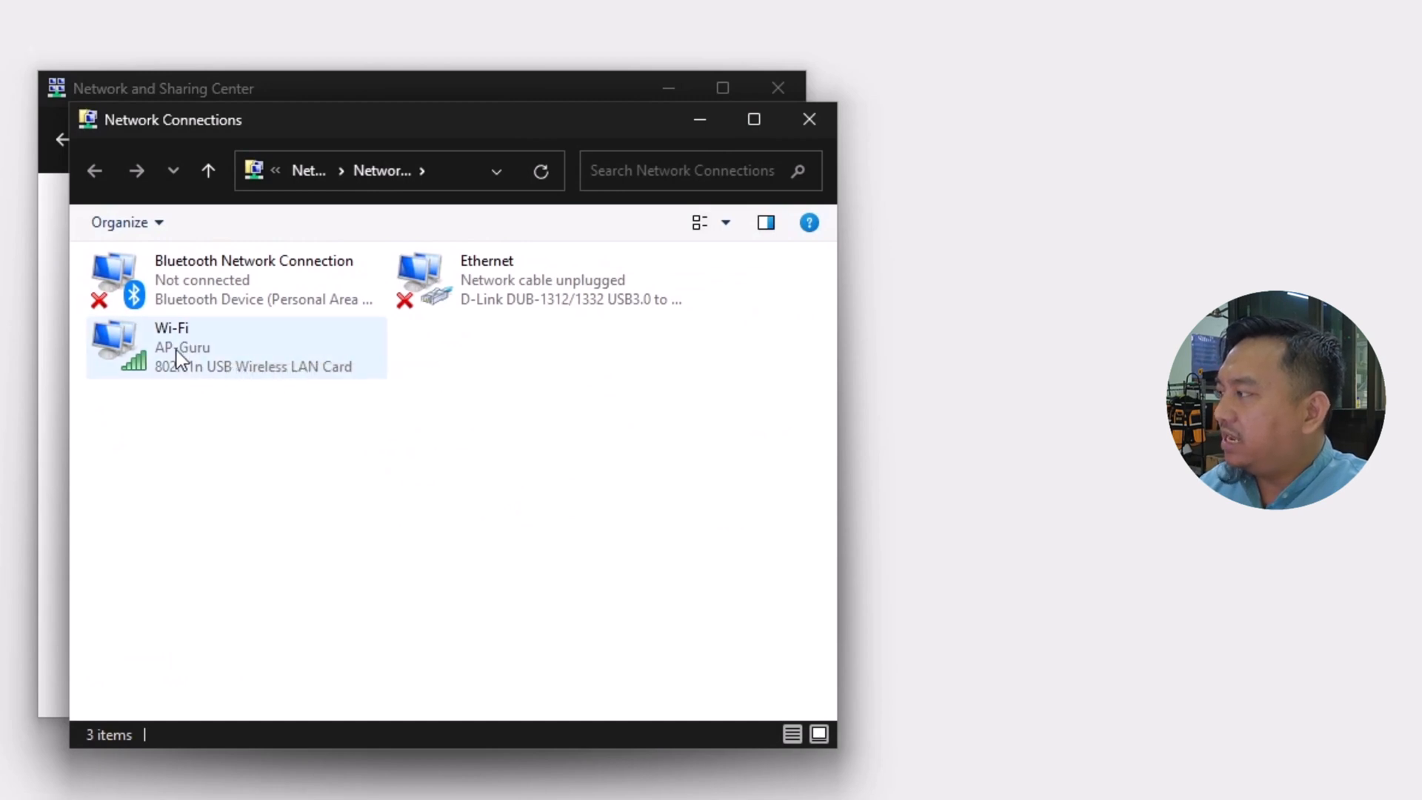
# Step: Examine the IPv4 address and default gateway in the Wi-Fi adapter's connection details, then close the details and minimize the network windows
pyautogui.doubleClick(177, 349)
pyautogui.click(461, 484)
pyautogui.click(592, 420)
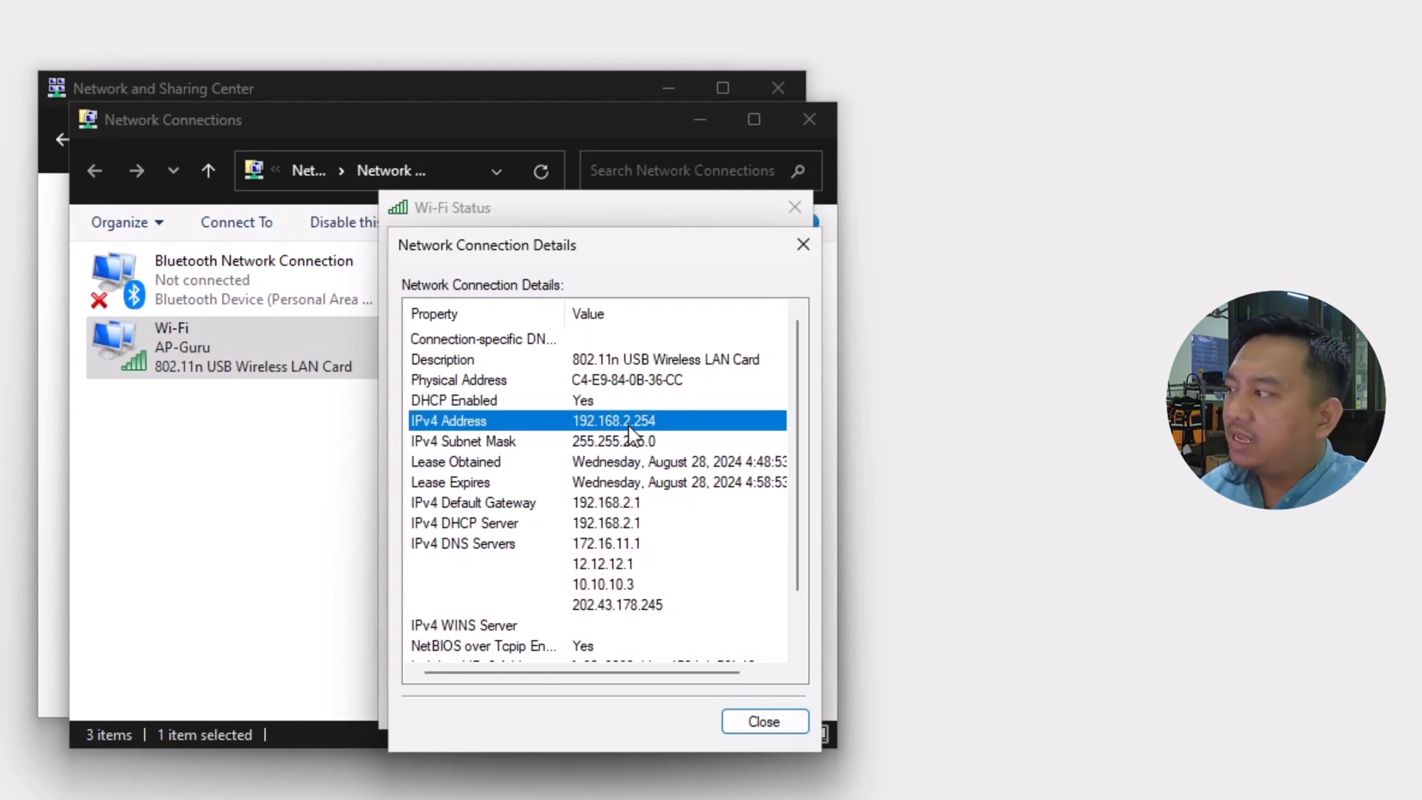
pyautogui.click(494, 505)
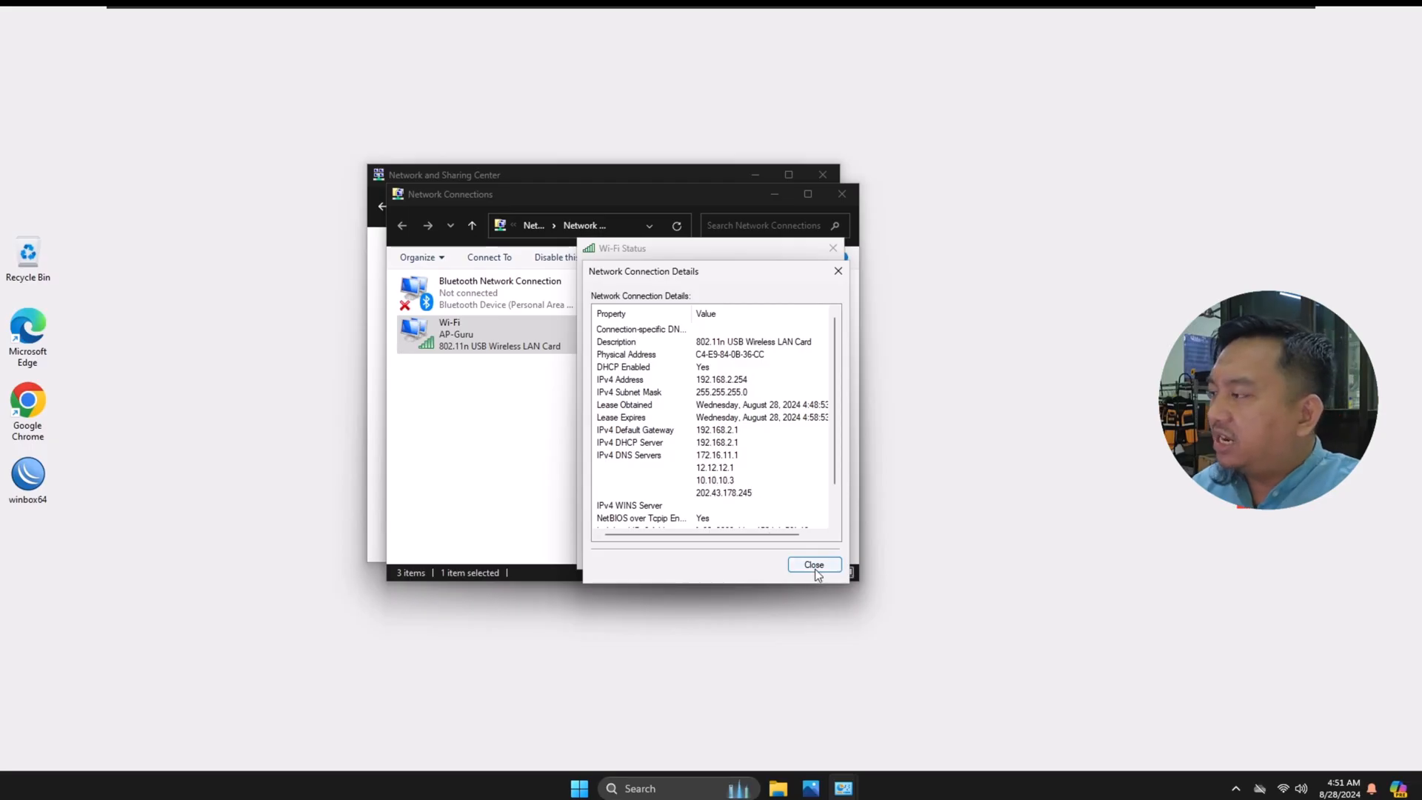
pyautogui.click(814, 566)
pyautogui.click(810, 556)
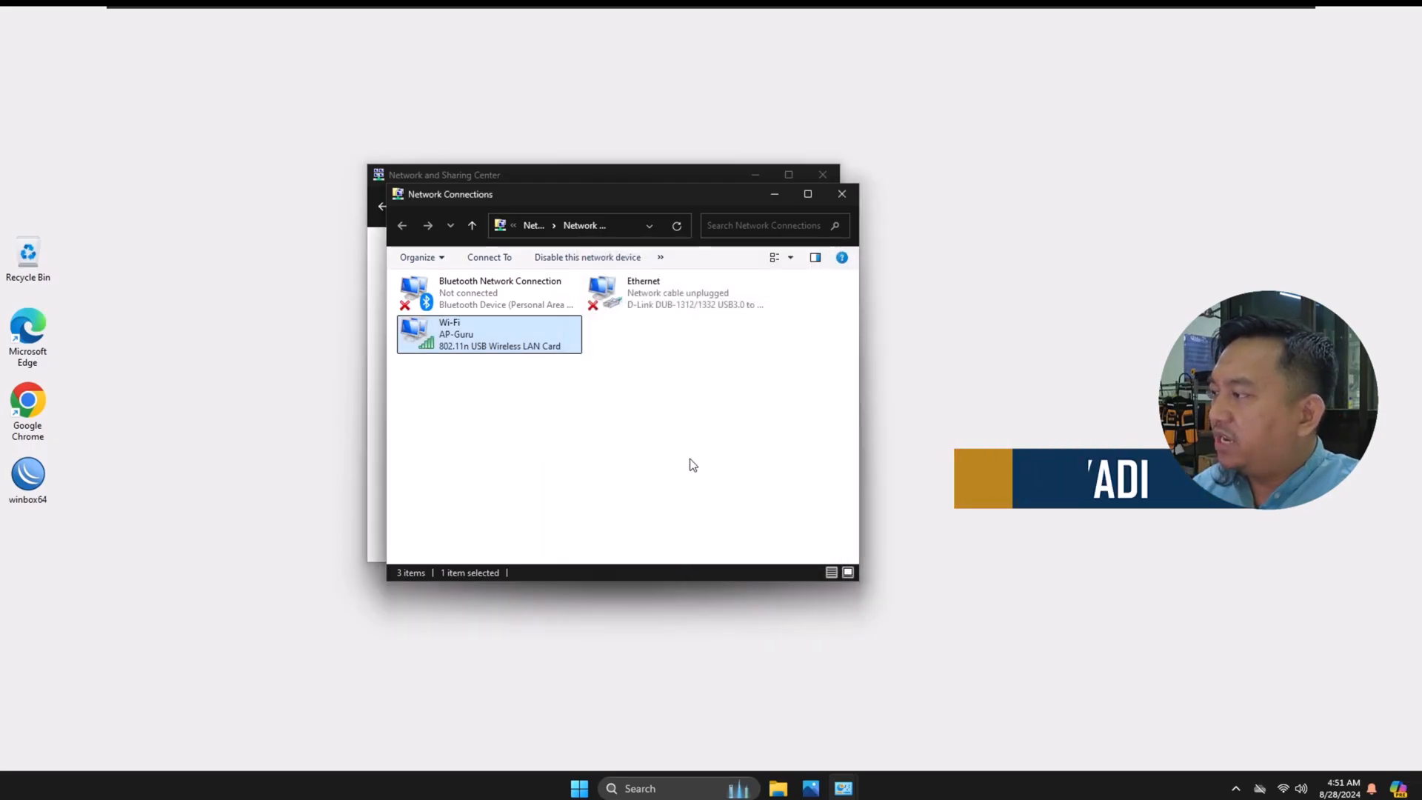
pyautogui.click(769, 195)
pyautogui.click(754, 176)
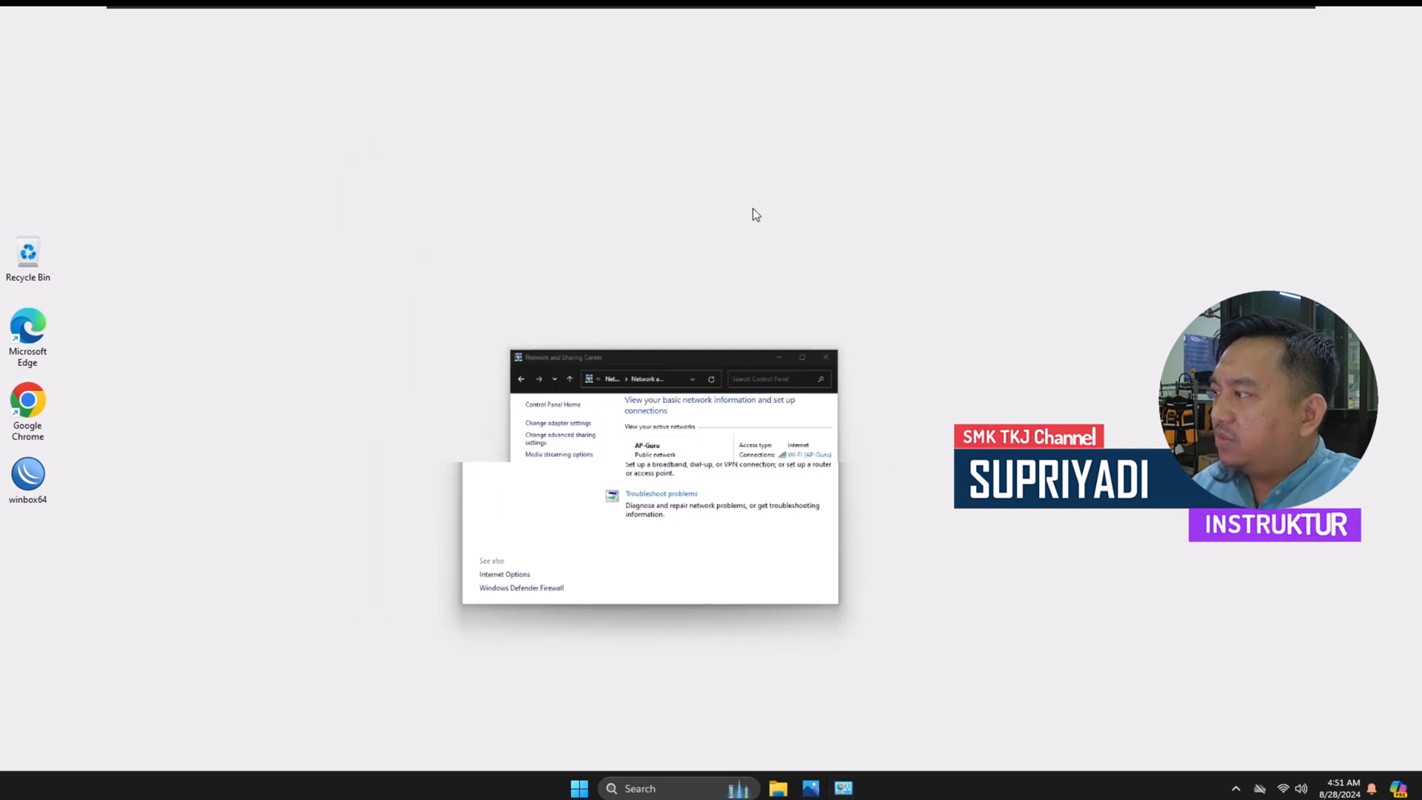
# Step: Open Command Prompt, enlarge its text, ping google.com to test internet access, and minimize the window
pyautogui.click(579, 788)
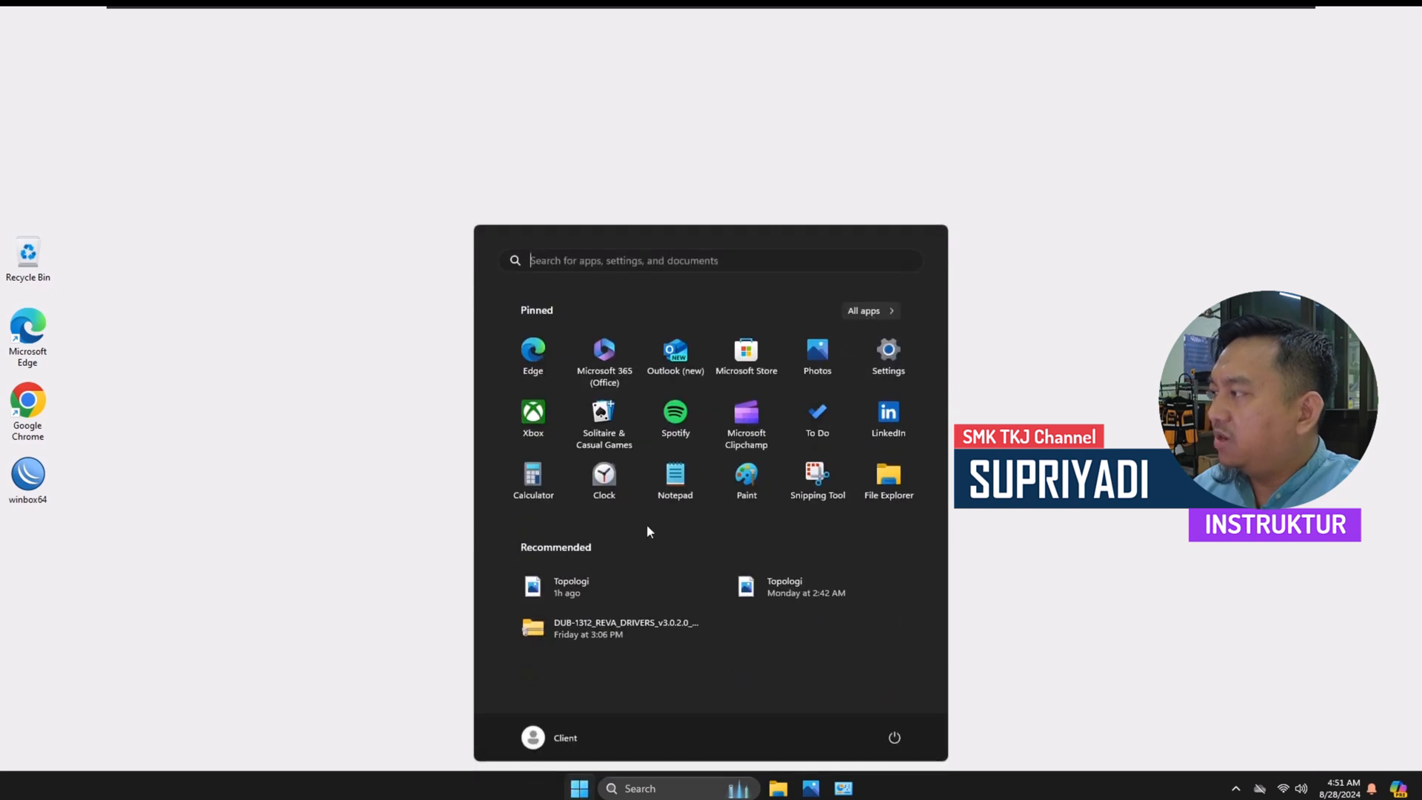
pyautogui.write('cmd')
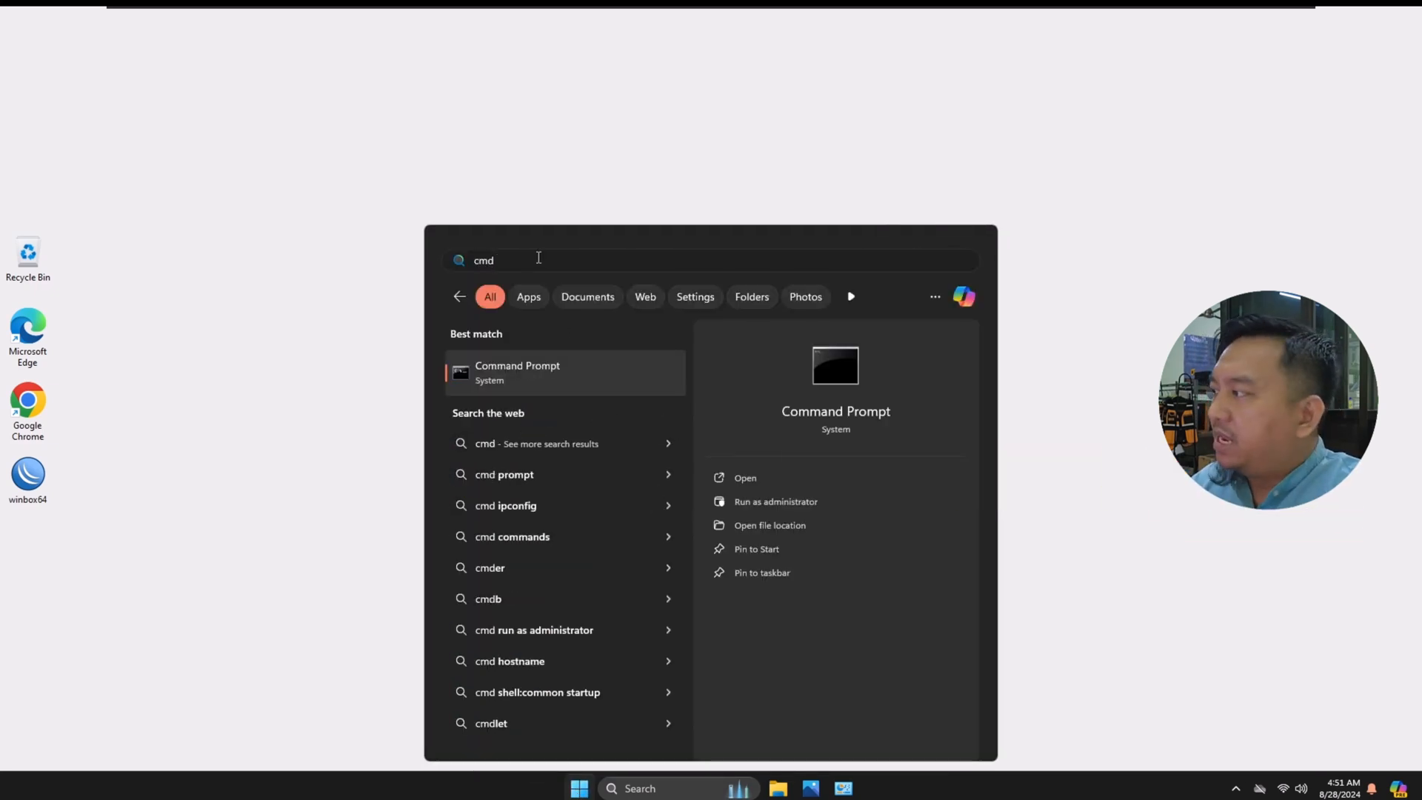
pyautogui.click(507, 372)
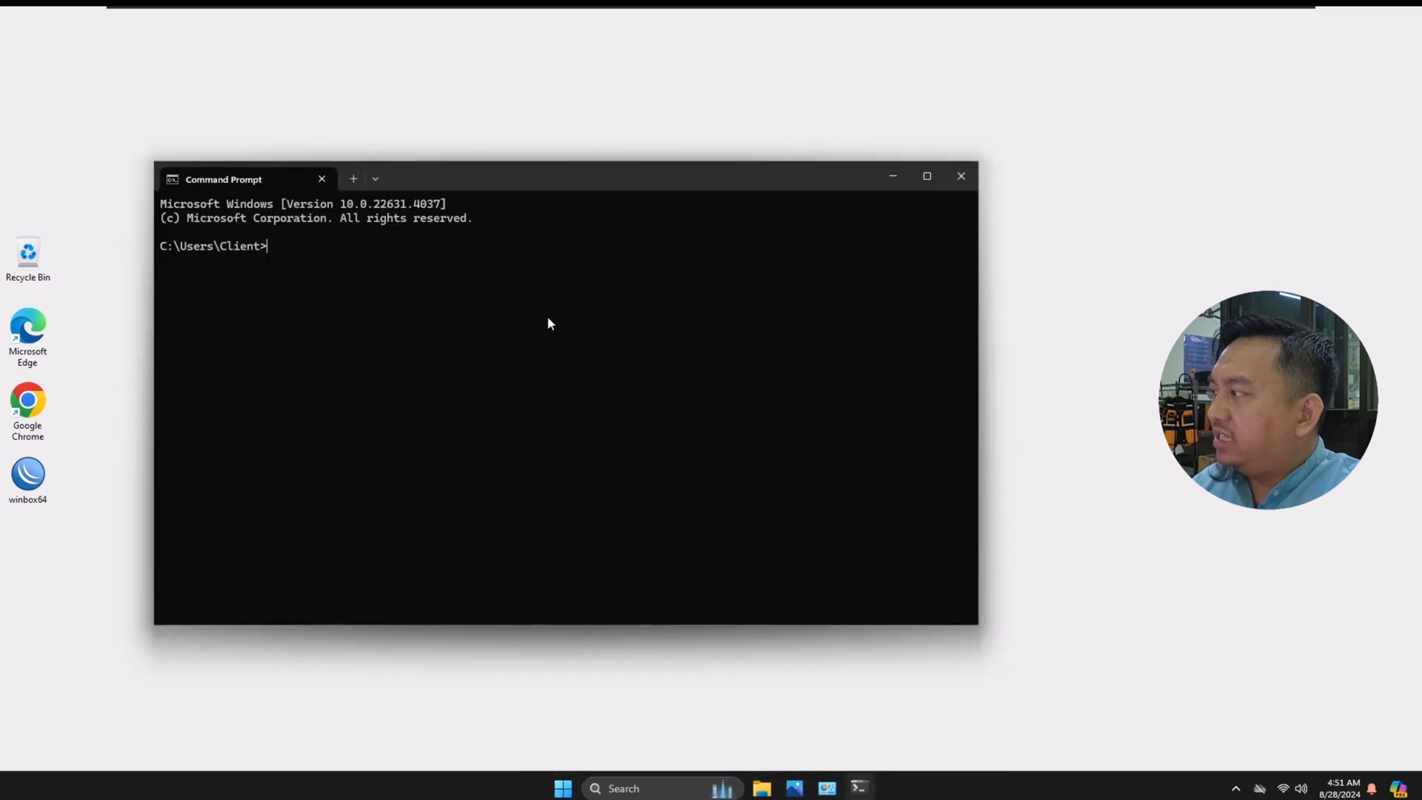
pyautogui.scroll(5, 528, 315)
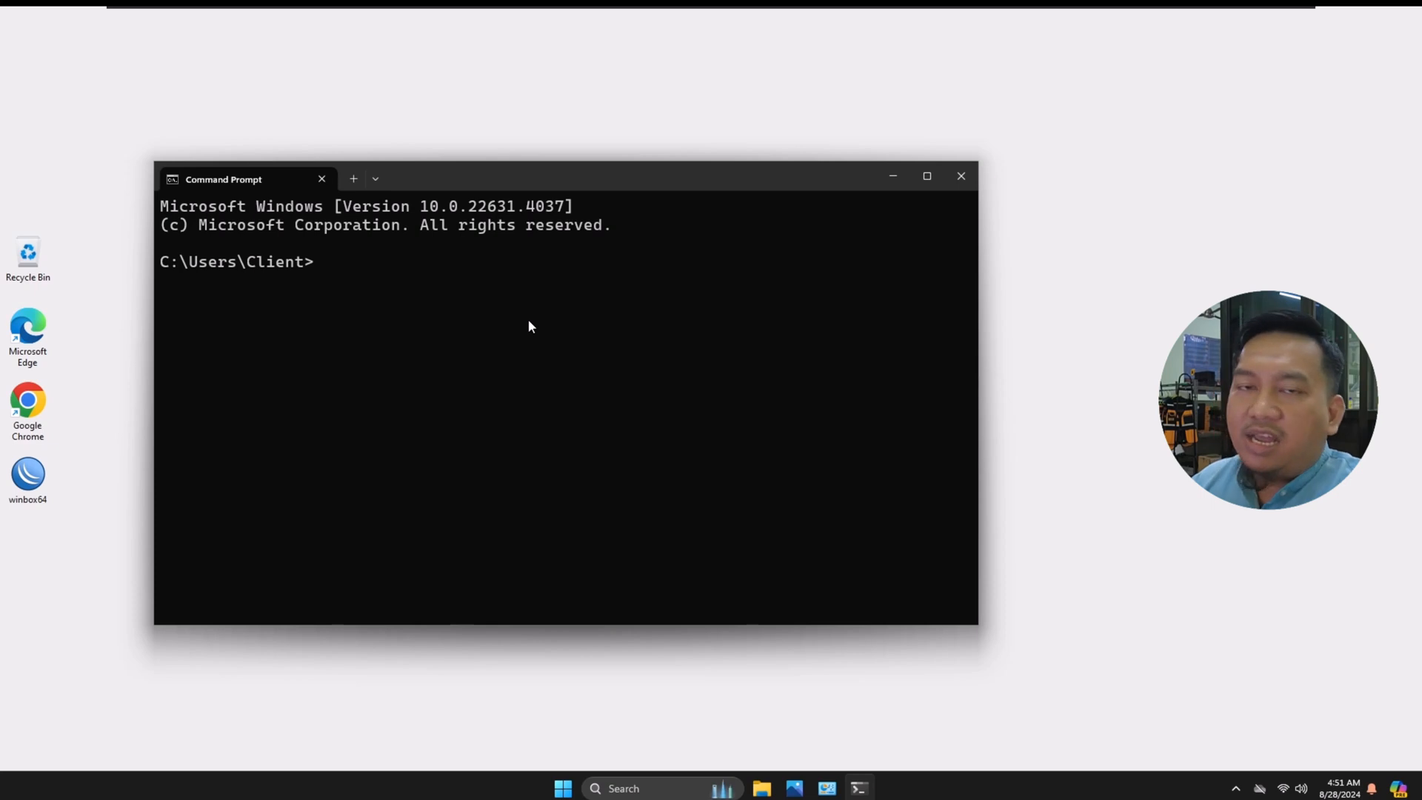
pyautogui.write('p')
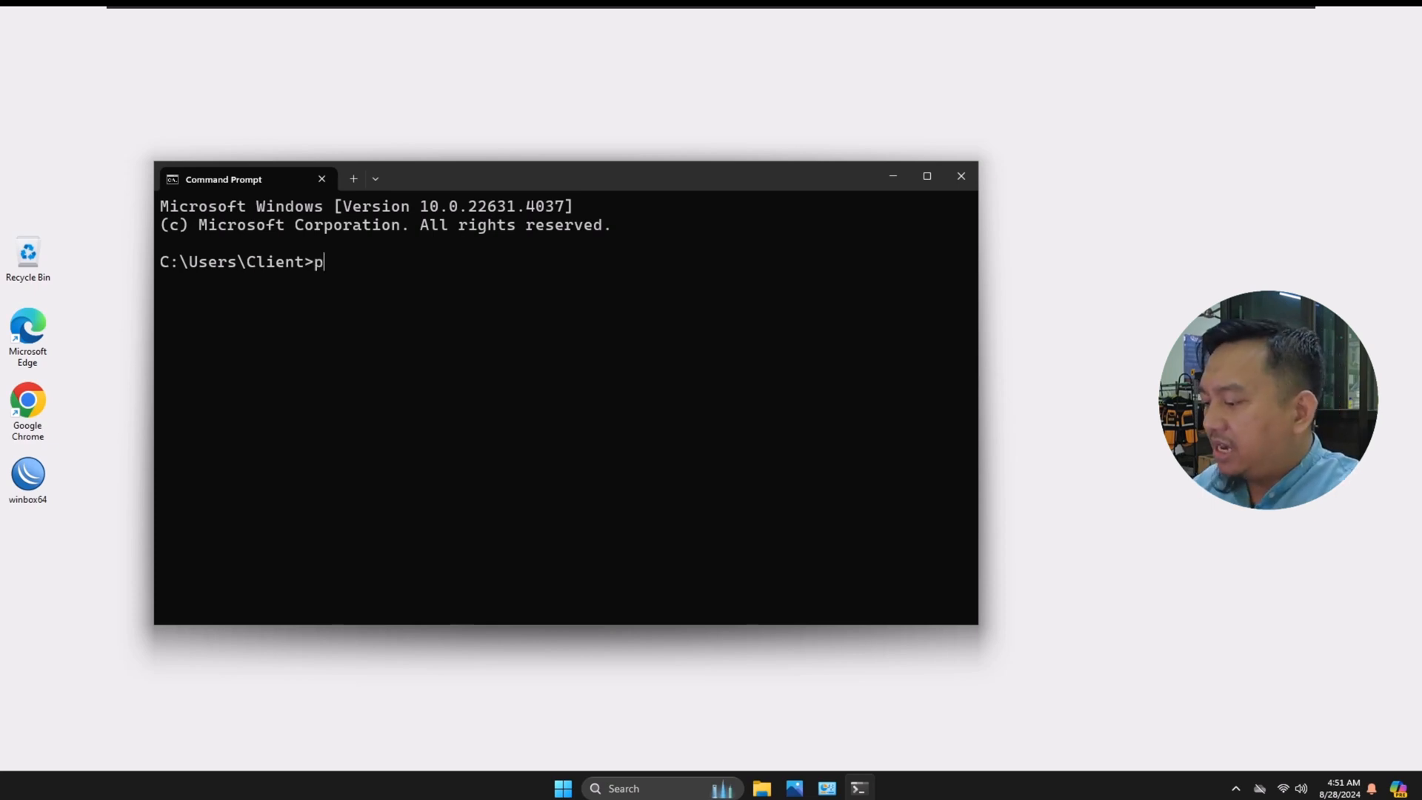
pyautogui.write('ing google.com')
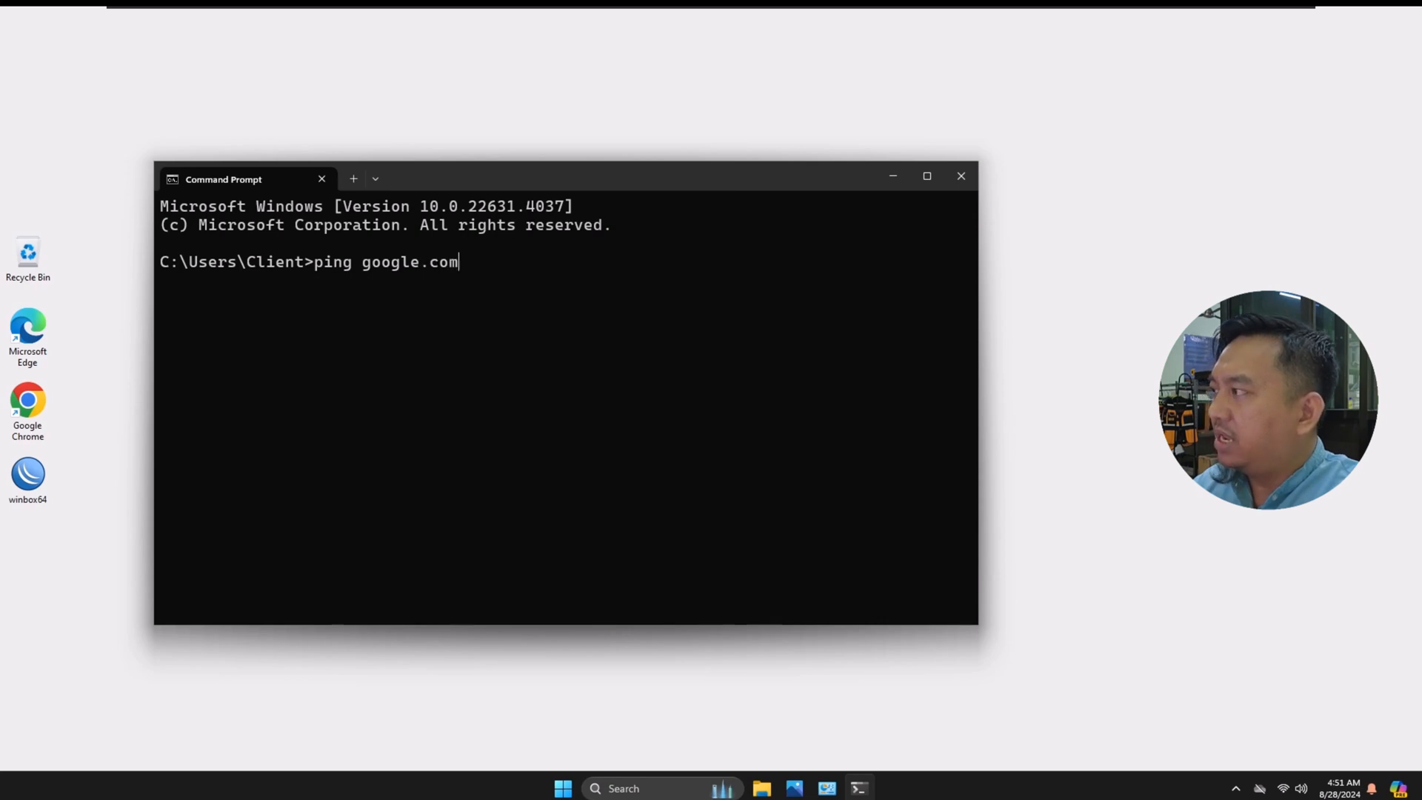
pyautogui.press('Return')
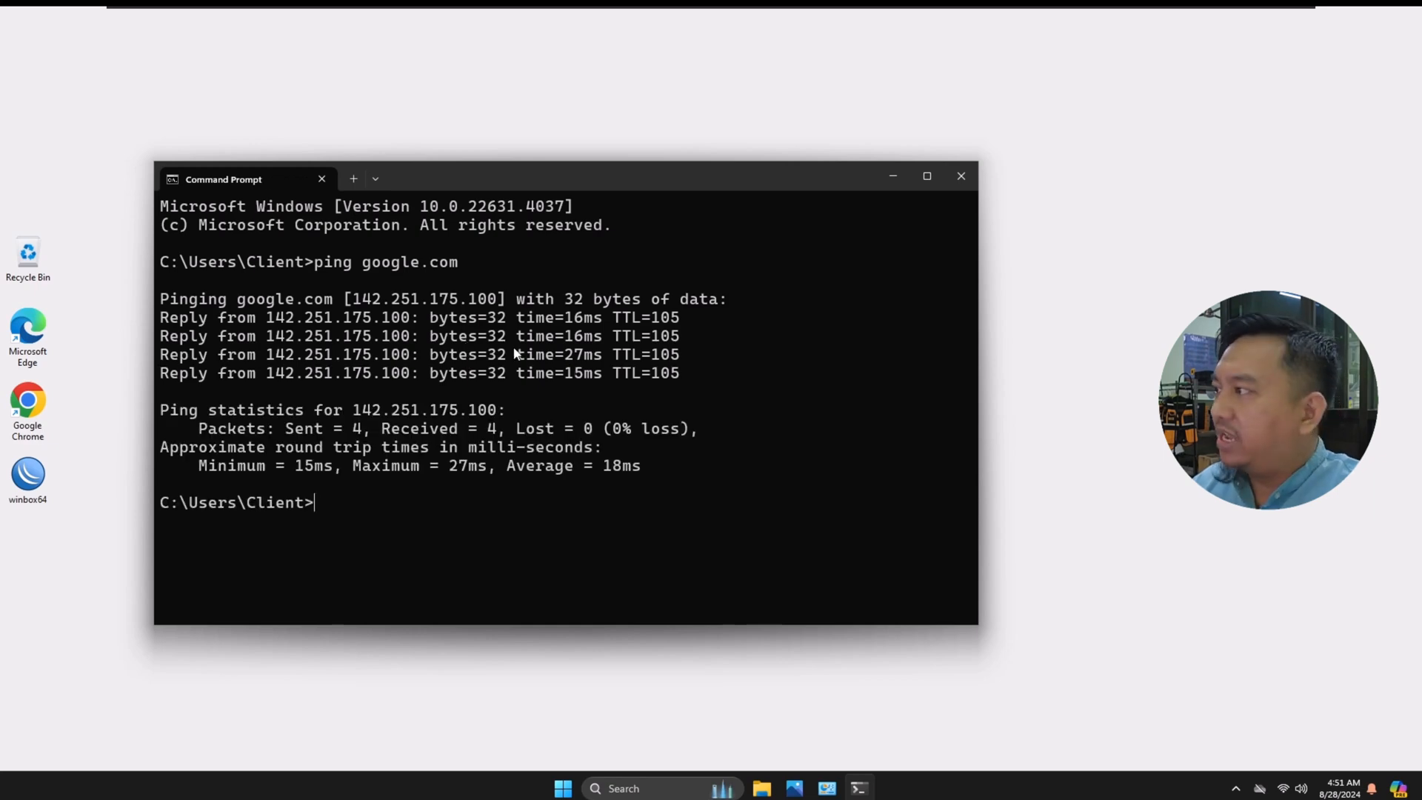
pyautogui.click(892, 176)
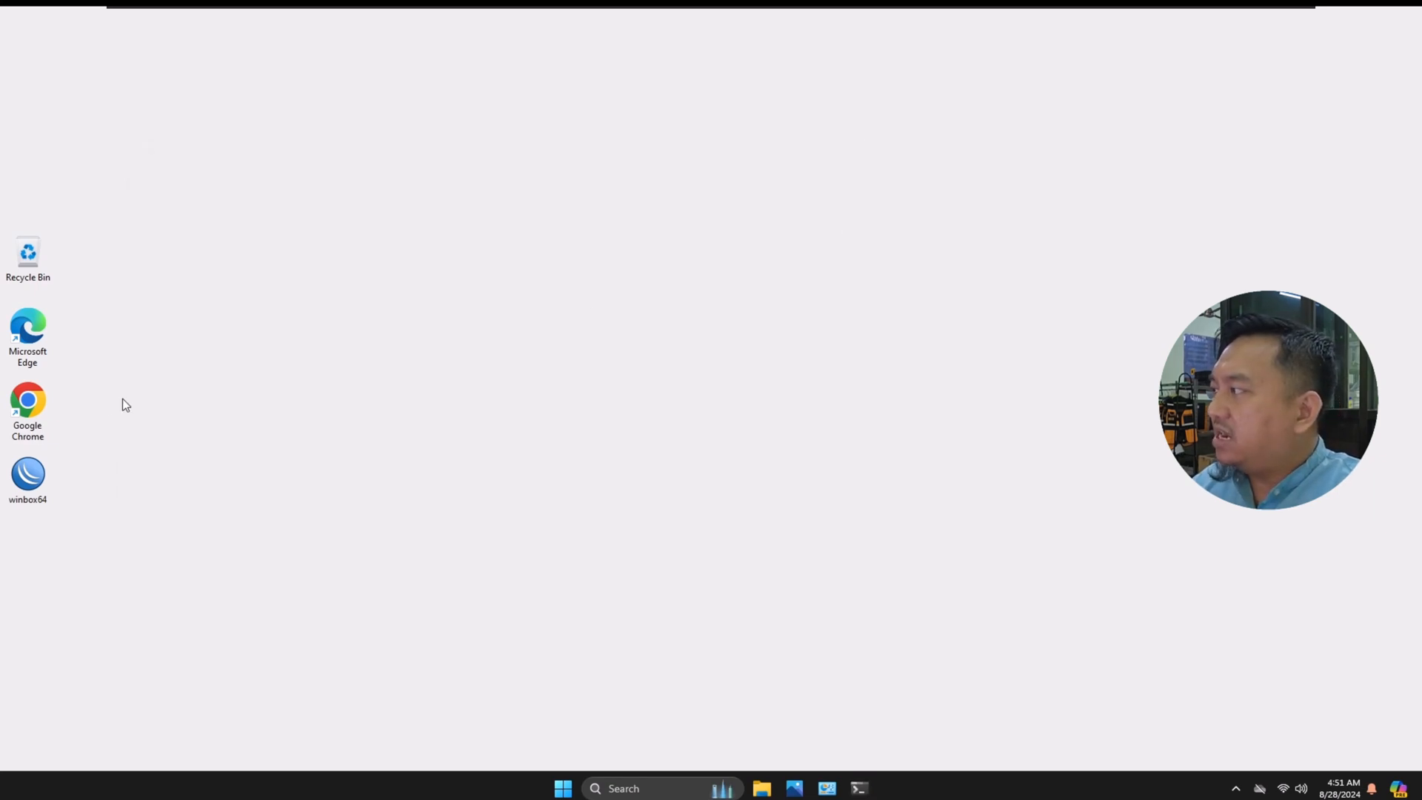
# Step: Open Google Chrome, enlarge its window and load youtube.com to test browsing over AP-Guru
pyautogui.doubleClick(38, 407)
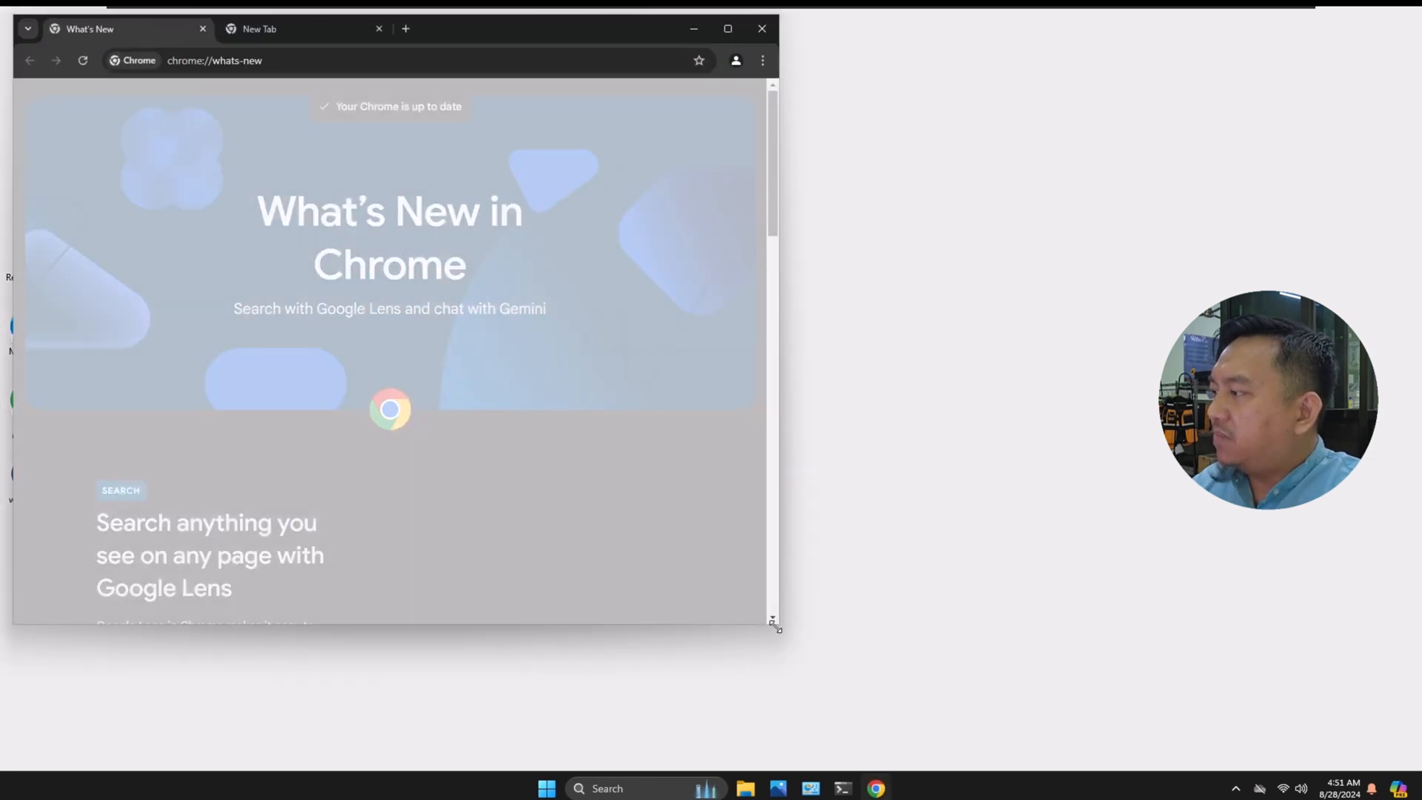
pyautogui.moveTo(777, 623); pyautogui.dragTo(948, 773)
pyautogui.click(558, 64)
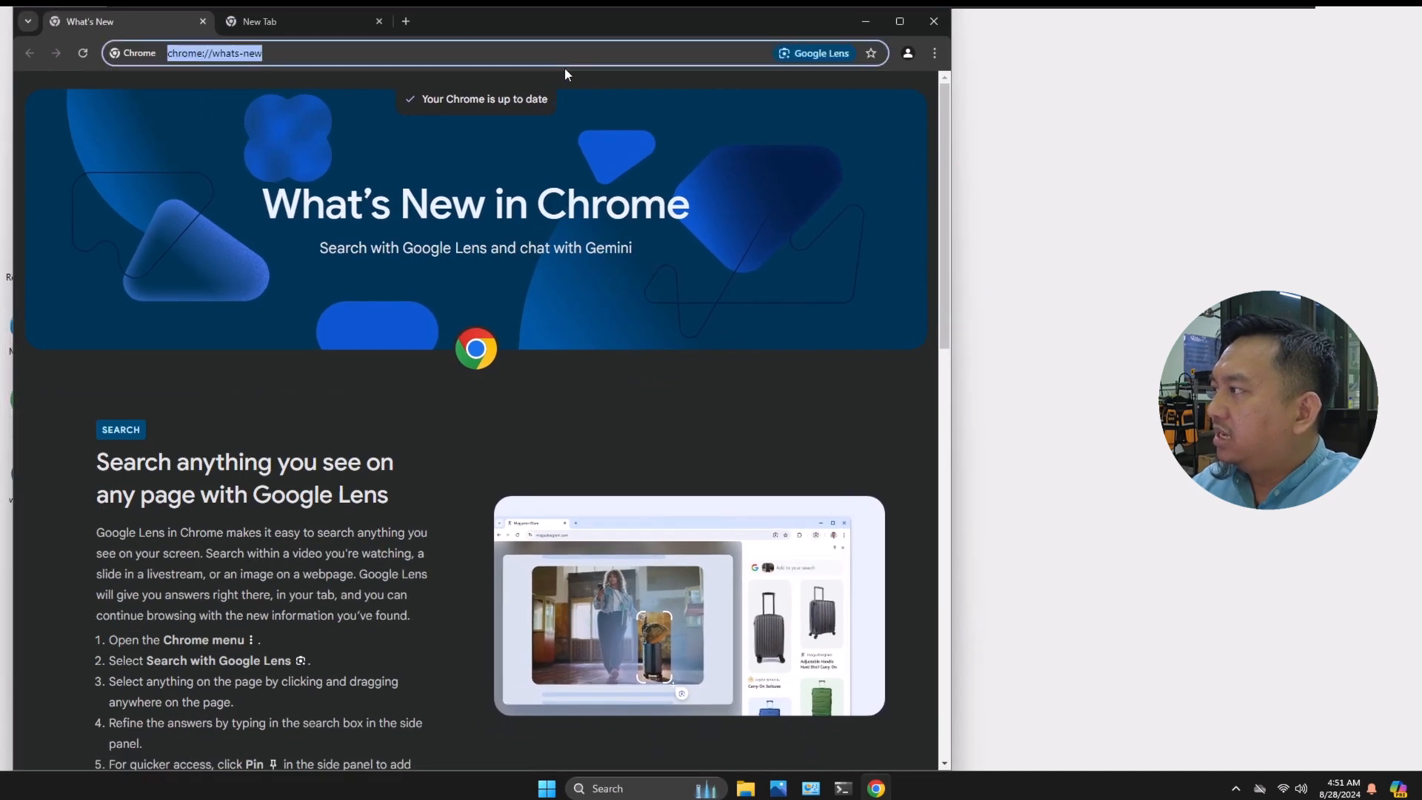
pyautogui.write('youtu')
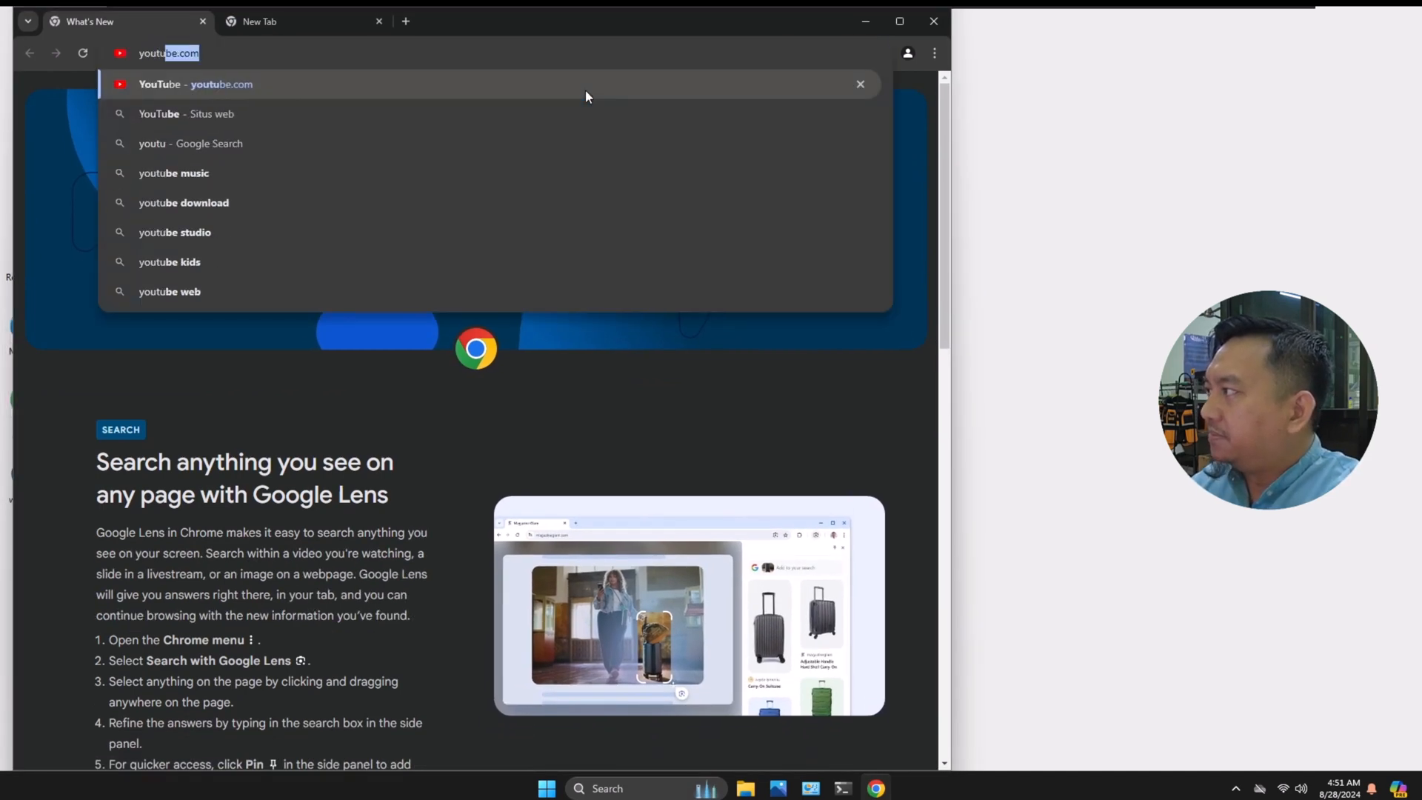
pyautogui.click(585, 90)
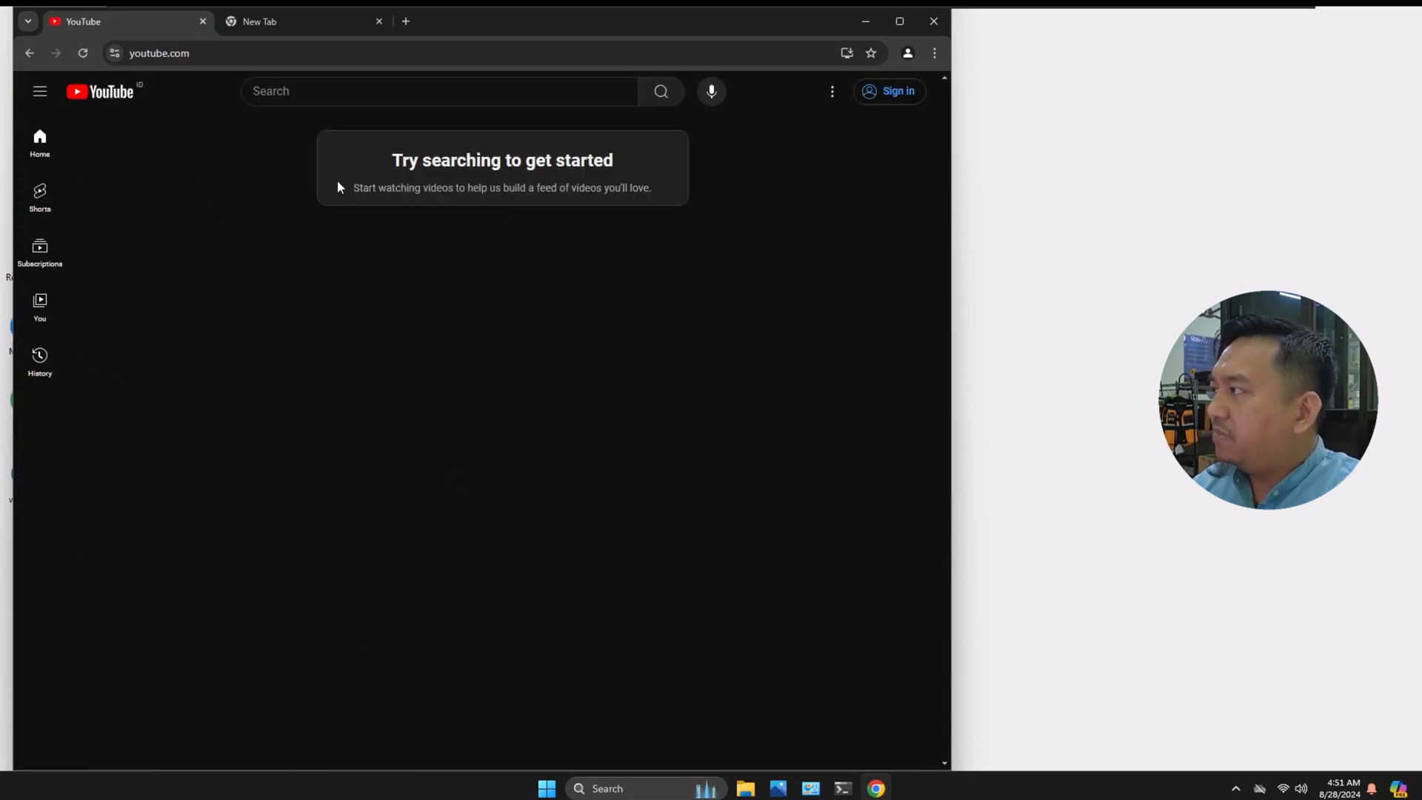
# Step: Load the detikcom website in the current tab as a second browsing test over AP-Guru, then close the browser
pyautogui.hotkey('ctrl', 'l')
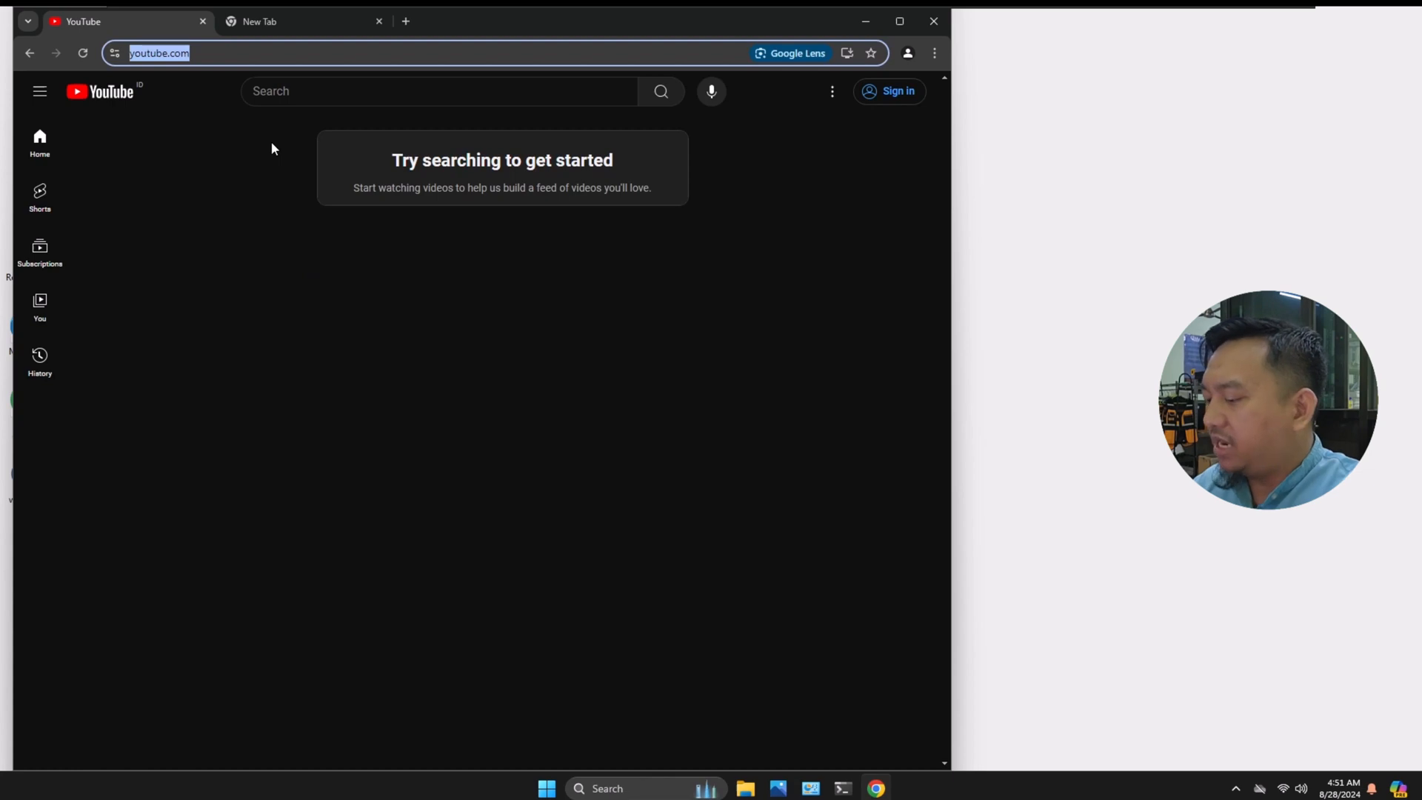
pyautogui.write('detik.co')
pyautogui.press('Return')
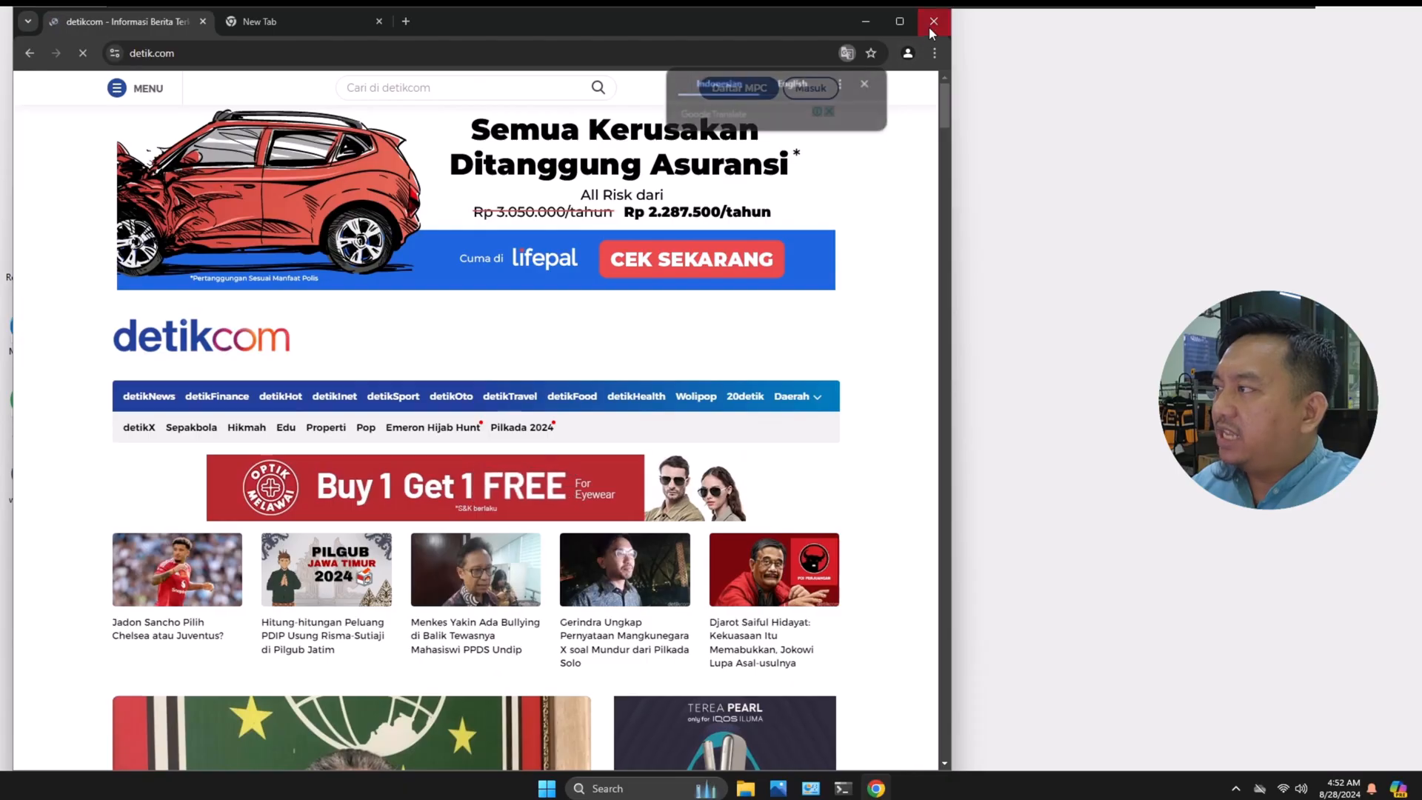
pyautogui.click(931, 22)
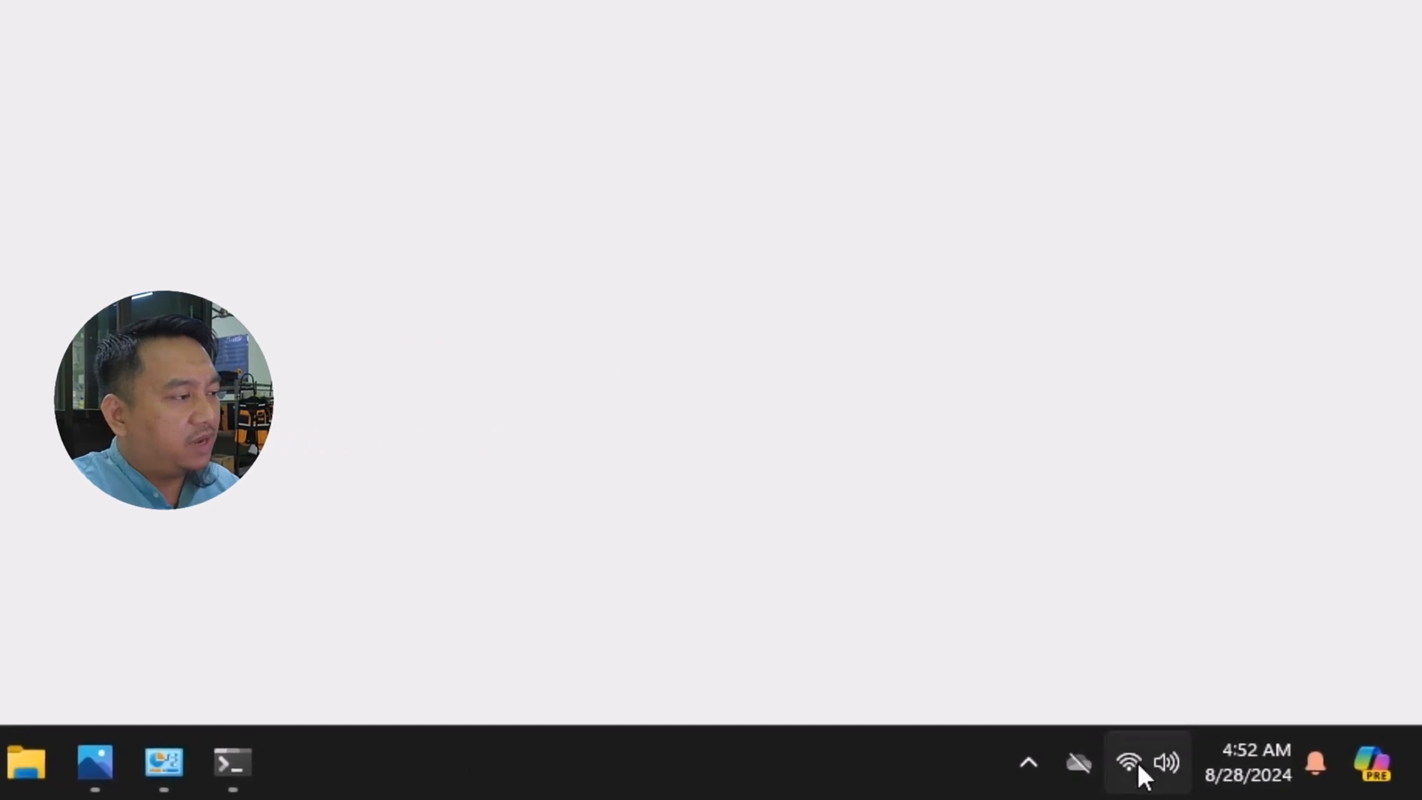
# Step: Switch the computer's Wi-Fi connection from AP-Guru to the open network AP-Siswa, leaving automatic connection off
pyautogui.click(1138, 762)
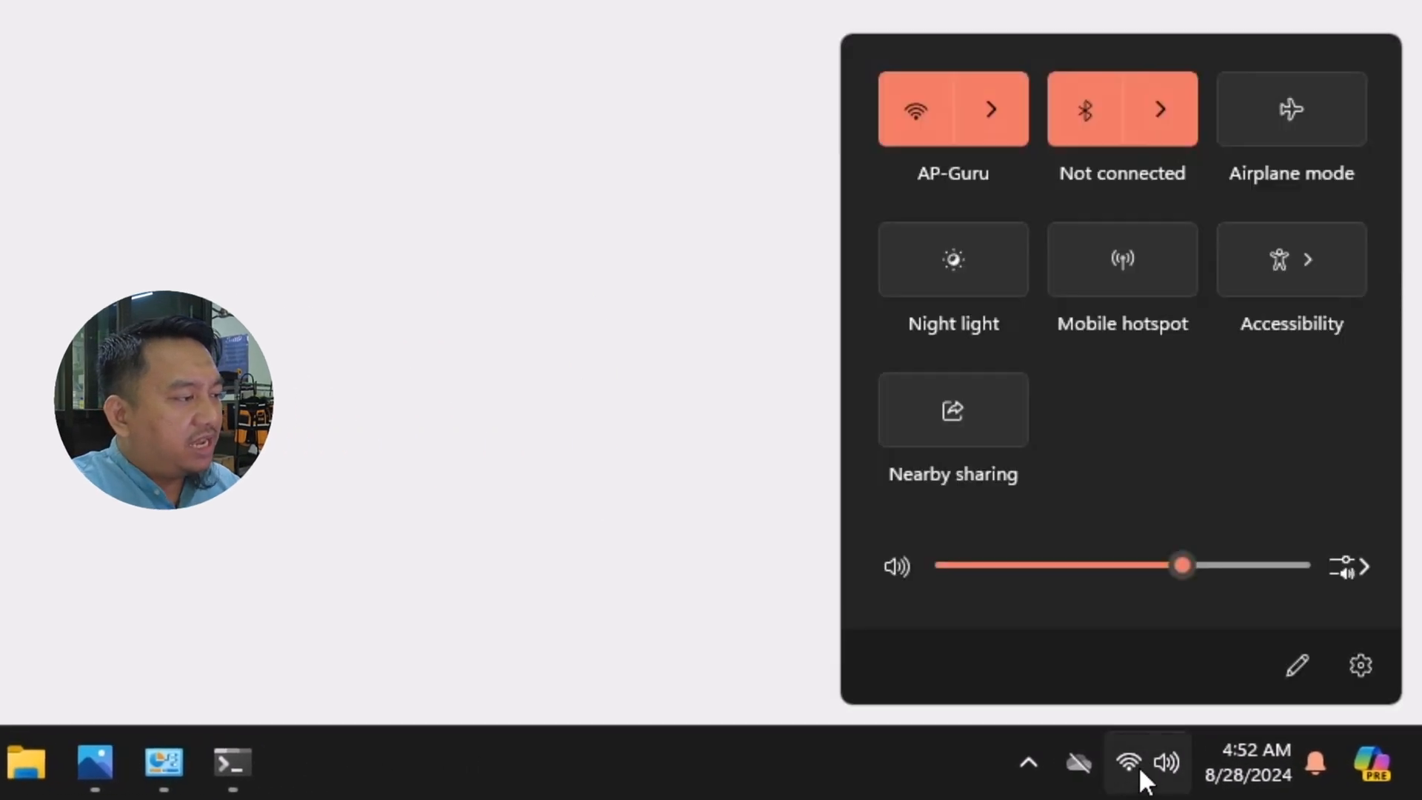
pyautogui.click(1001, 123)
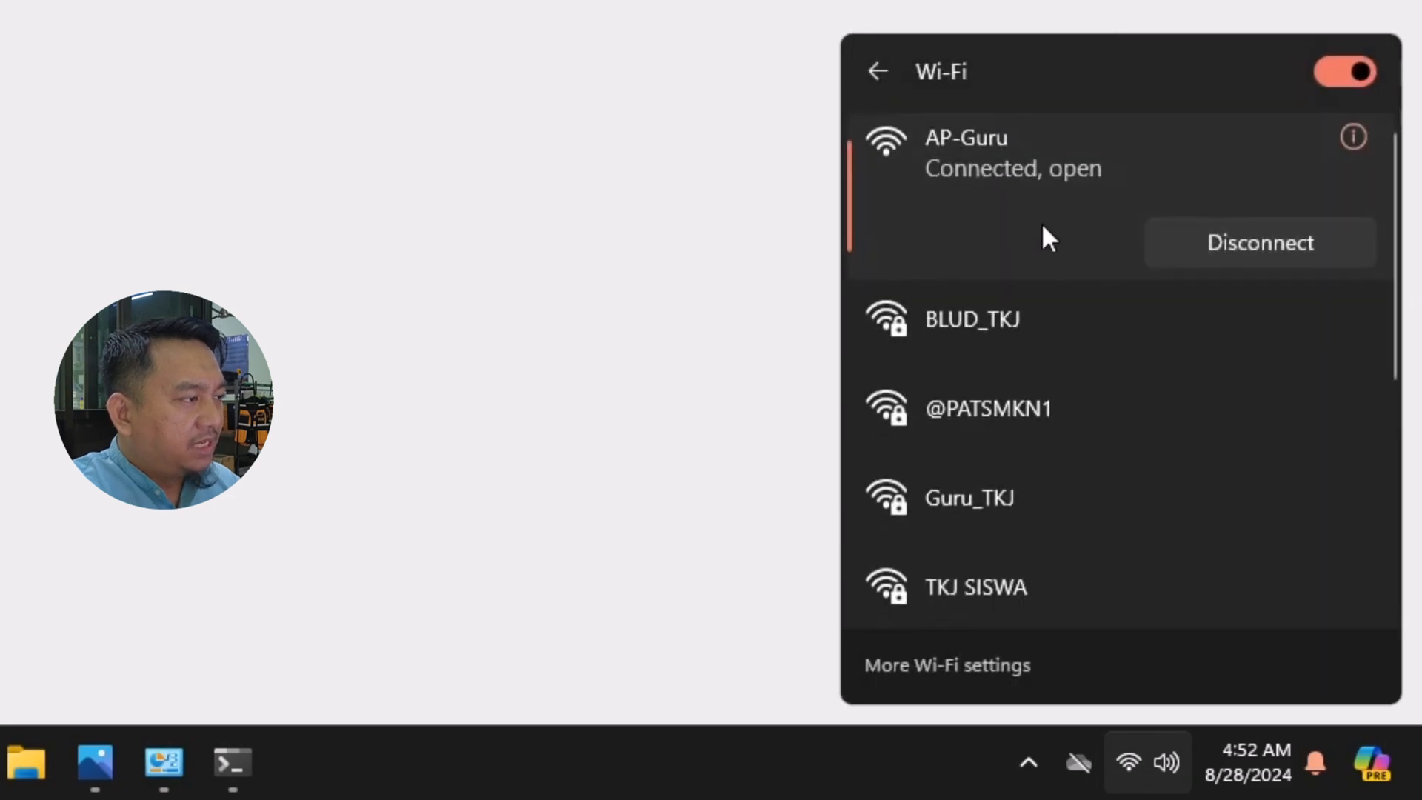
pyautogui.scroll(-2, 1021, 405)
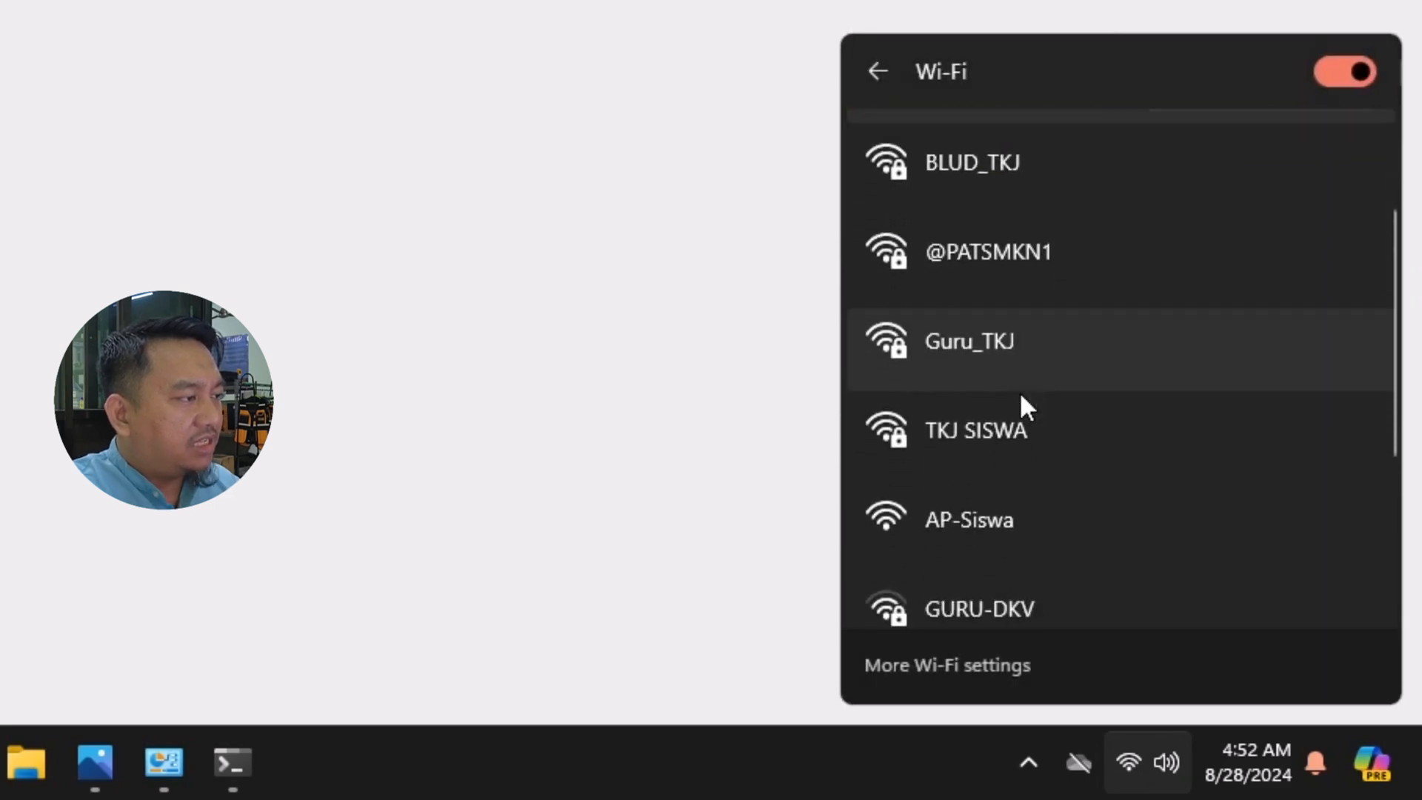
pyautogui.scroll(-1, 1021, 400)
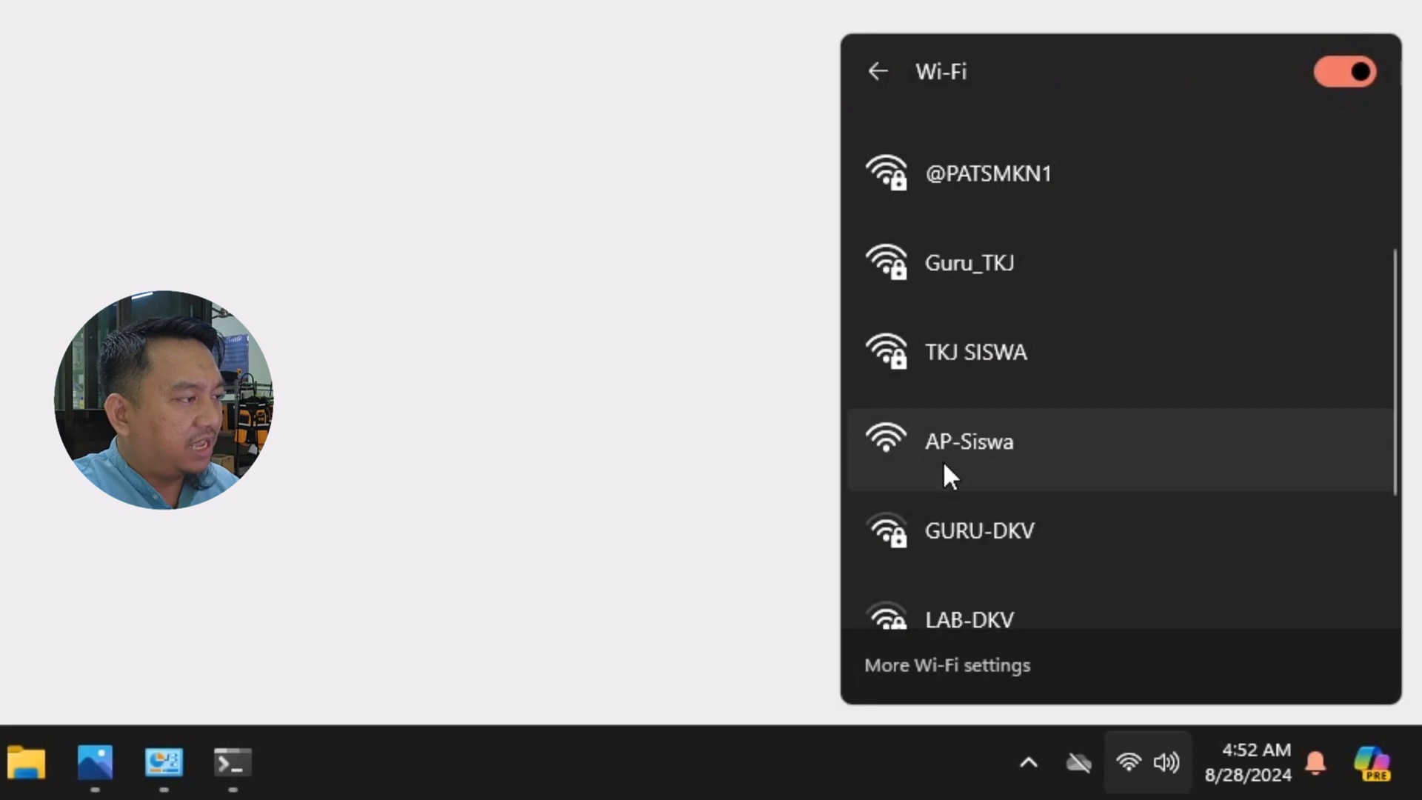
pyautogui.scroll(-1, 955, 463)
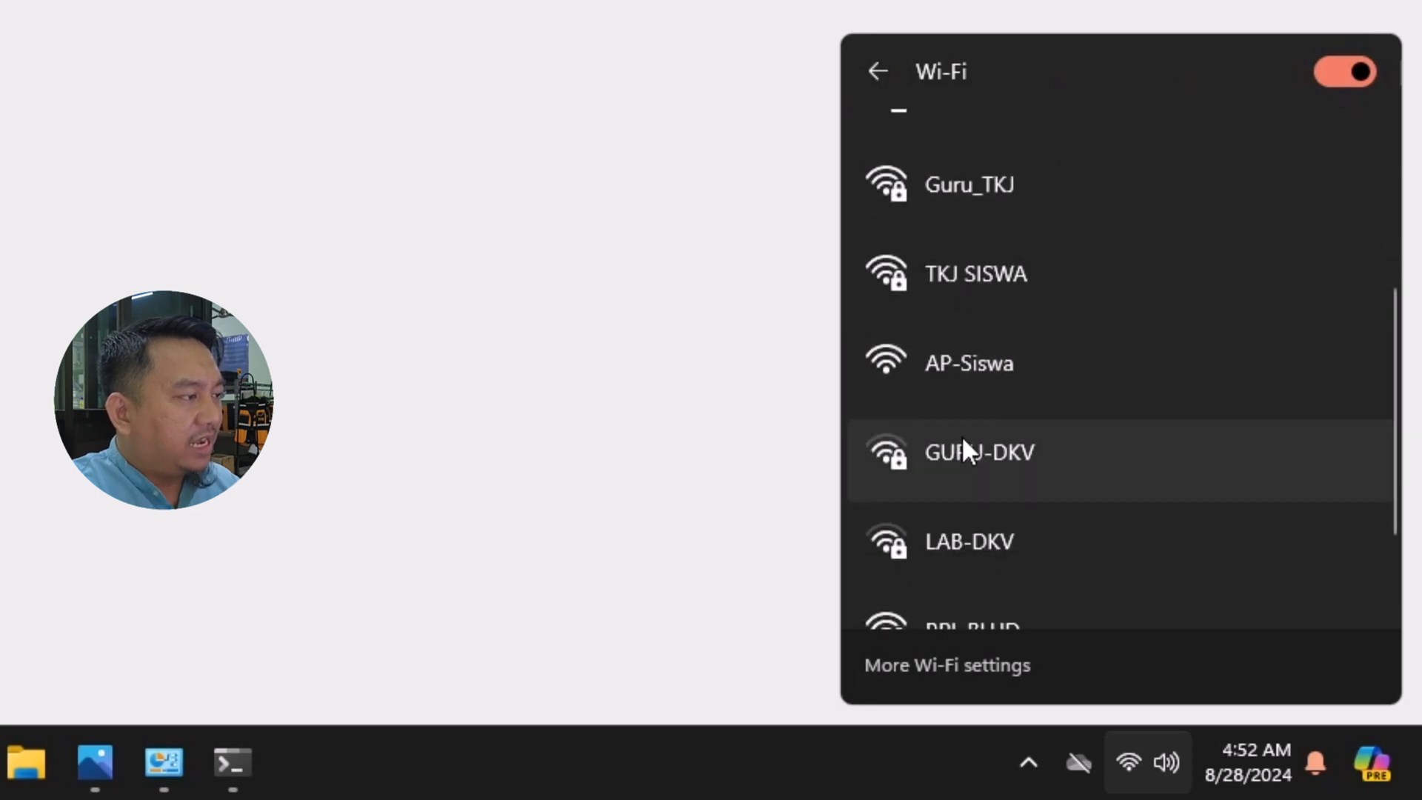
pyautogui.click(959, 376)
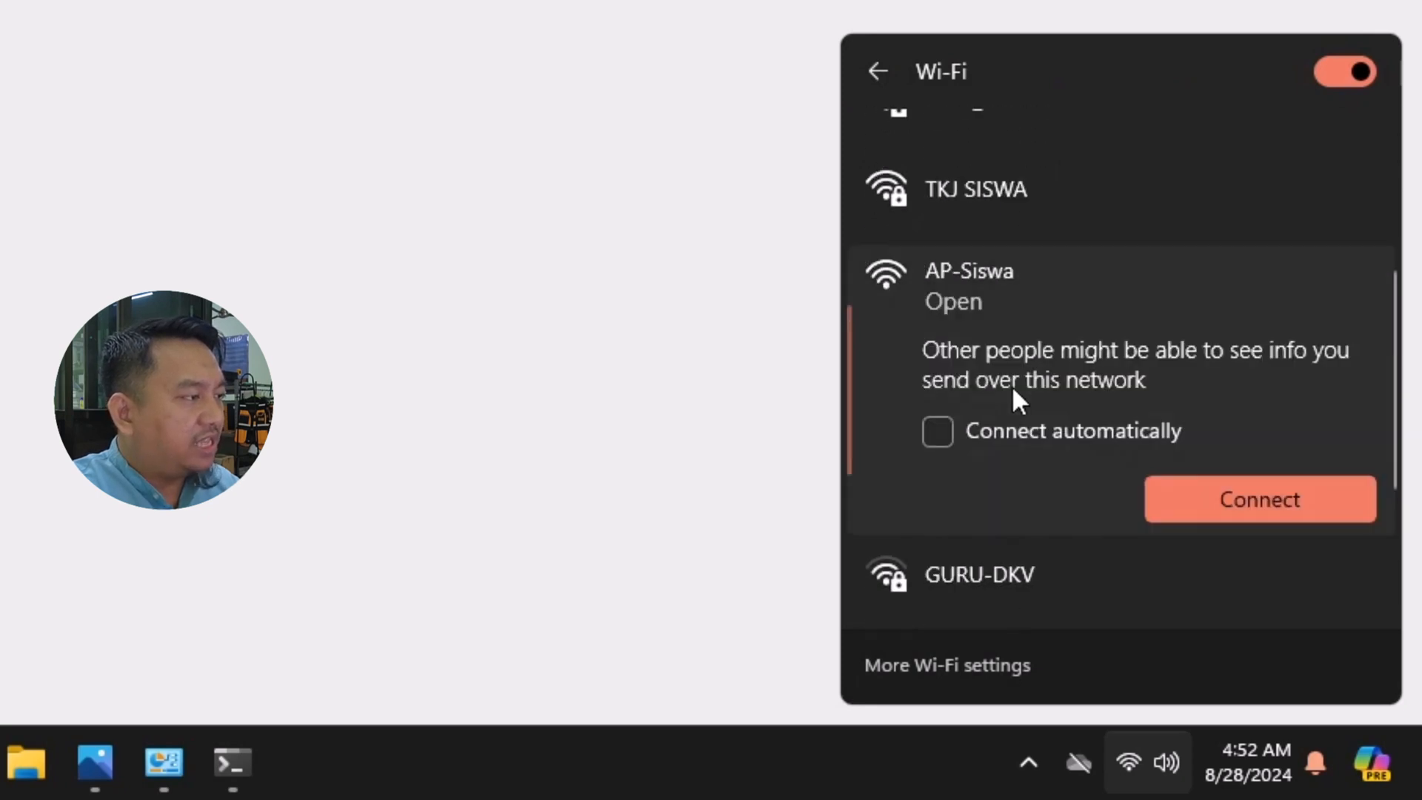
pyautogui.click(1305, 509)
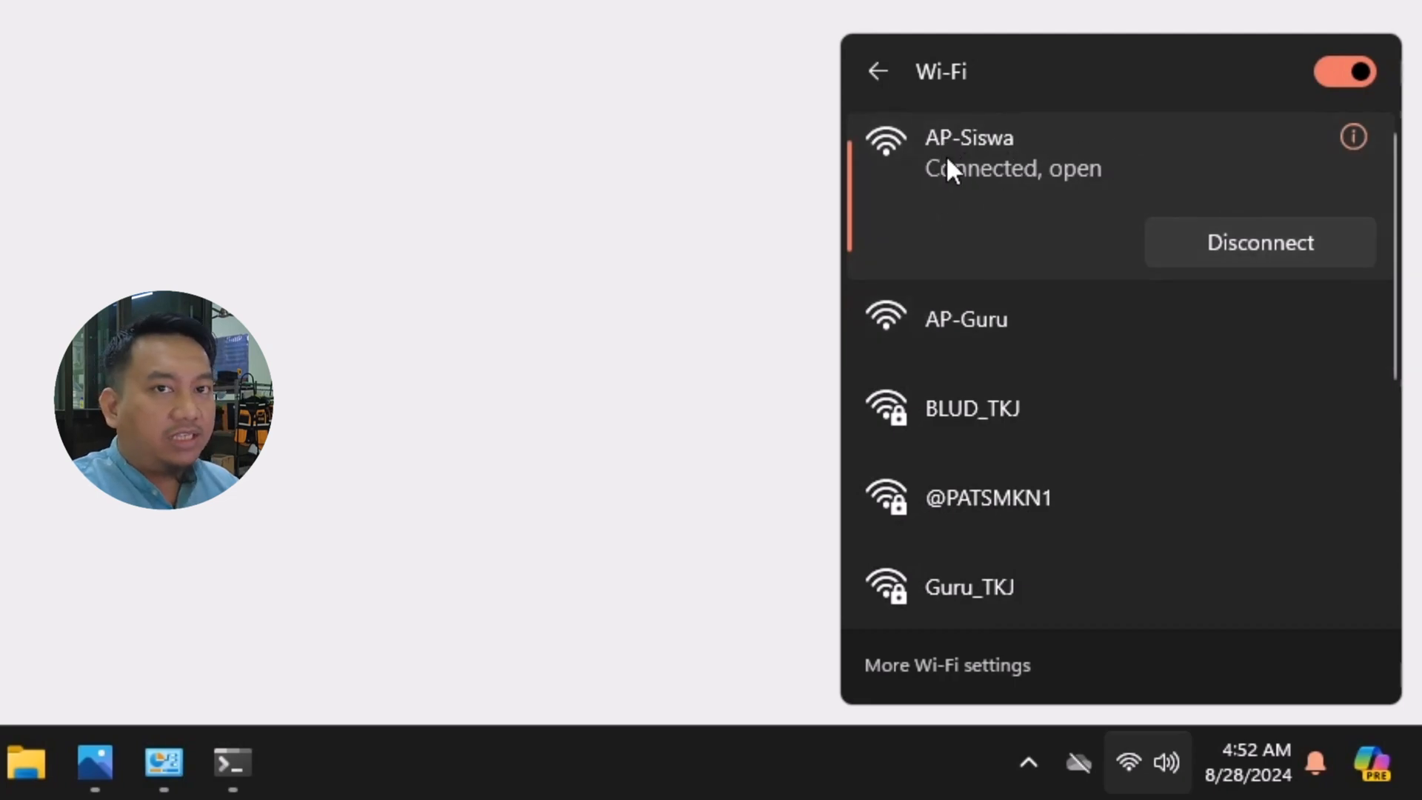
# Step: Examine the IPv4 address and default gateway that the Wi-Fi adapter received from AP-Siswa, then close the details and minimize Network Connections
pyautogui.click(165, 765)
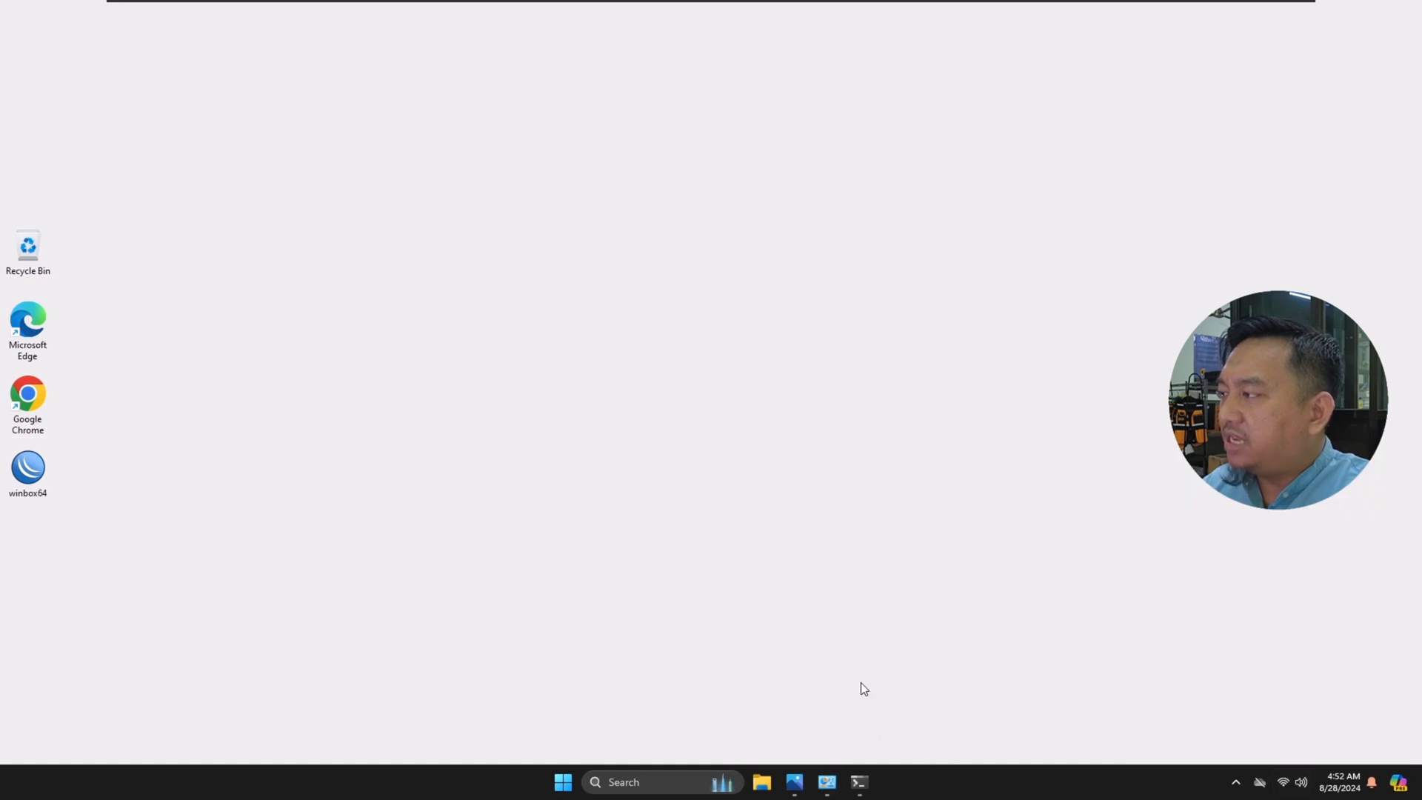
pyautogui.moveTo(826, 795)
pyautogui.click(854, 722)
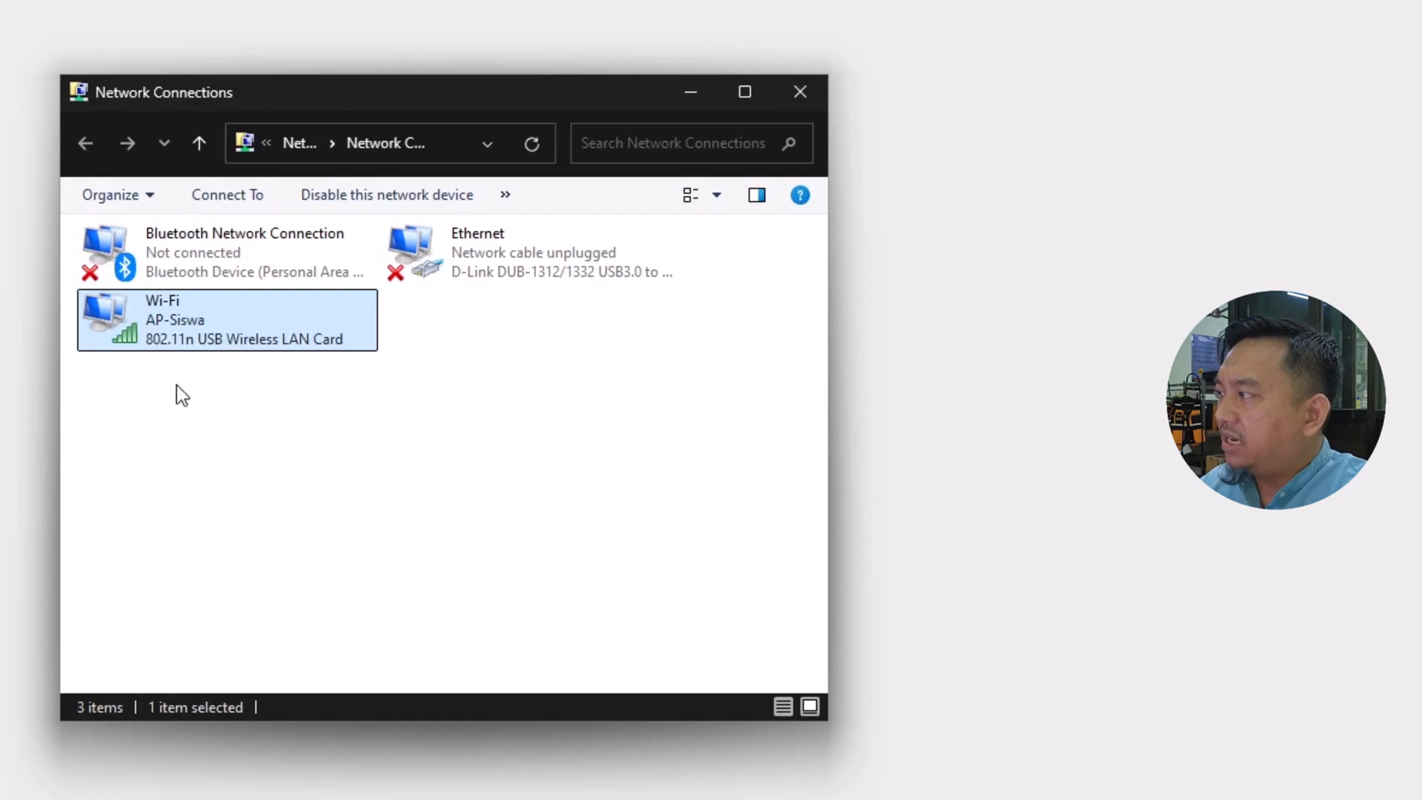
pyautogui.doubleClick(166, 326)
pyautogui.click(467, 456)
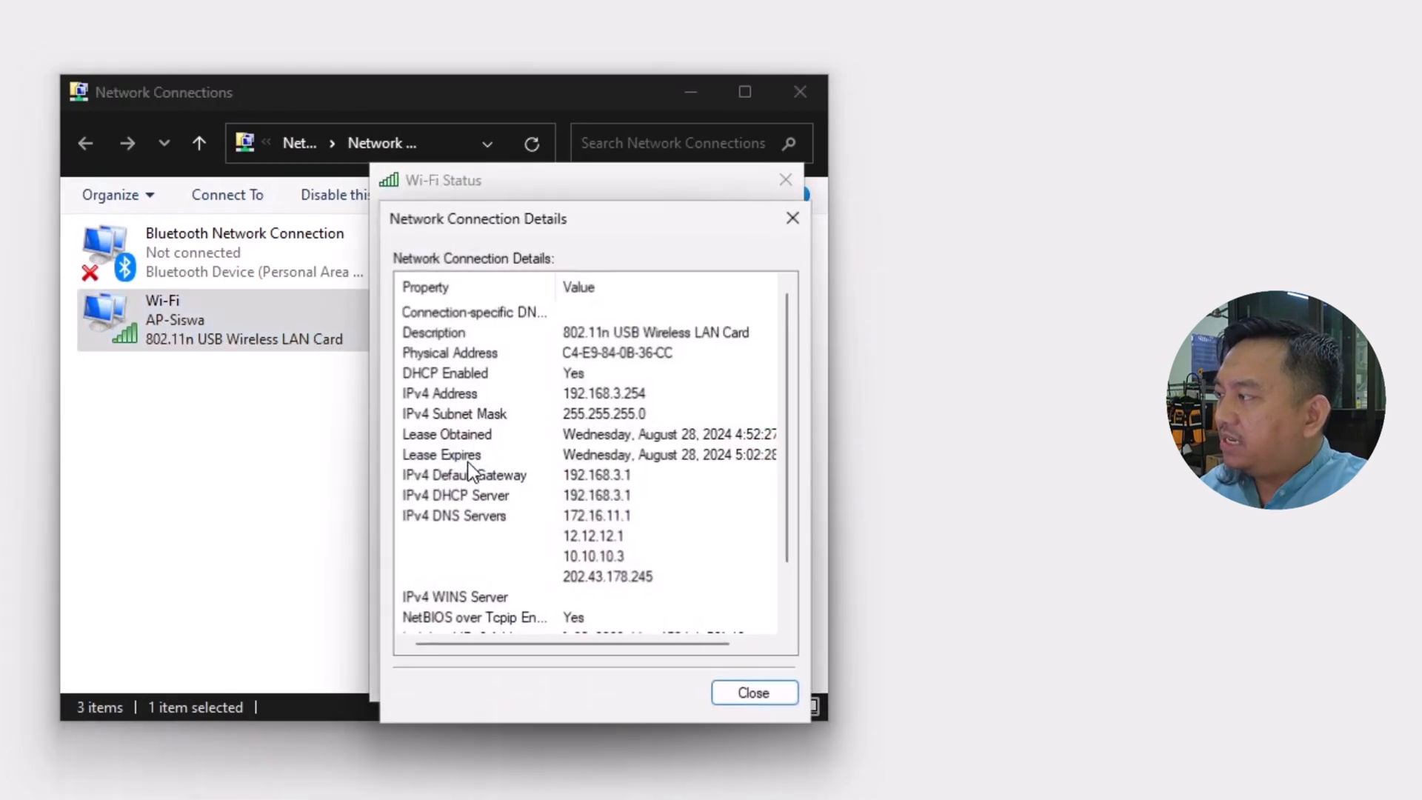
pyautogui.click(628, 392)
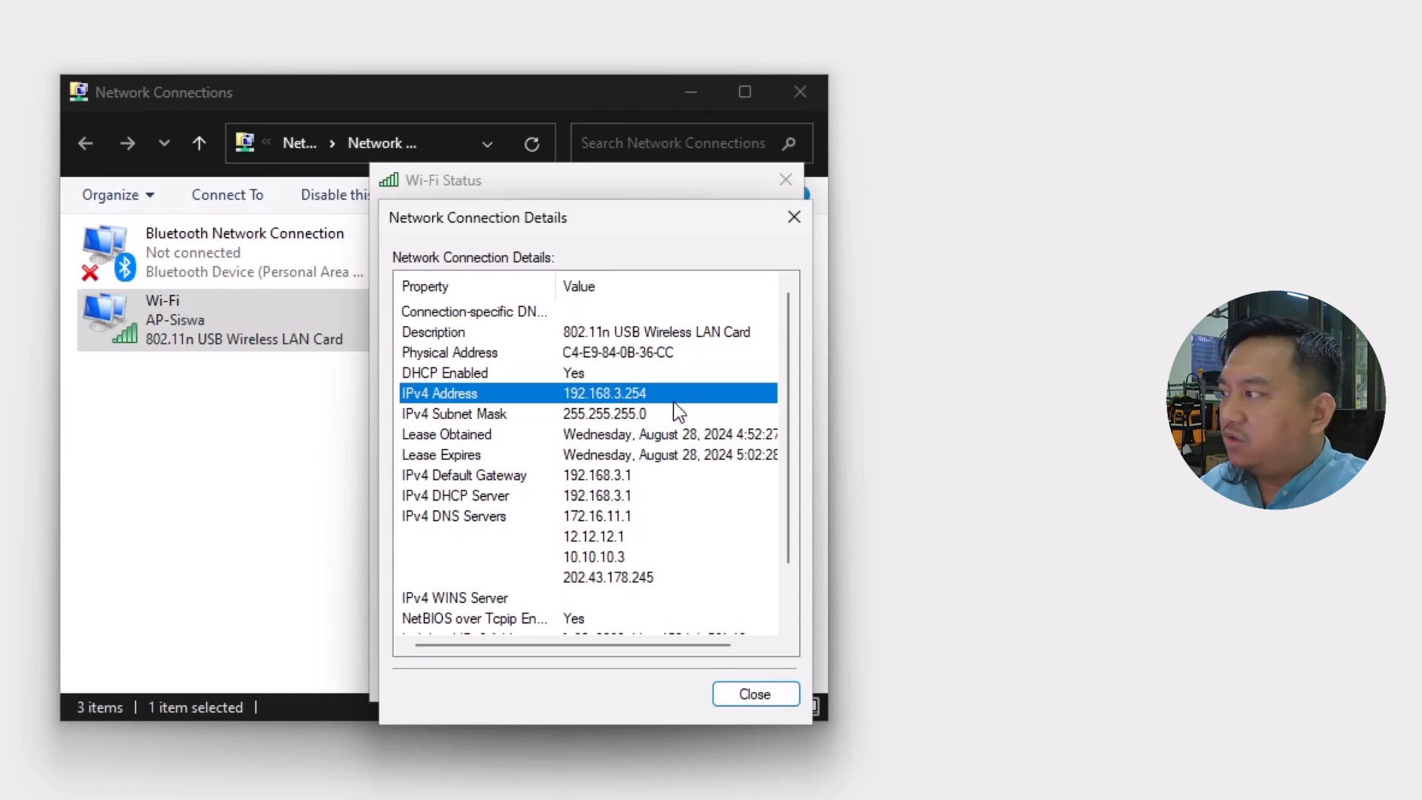
pyautogui.click(598, 478)
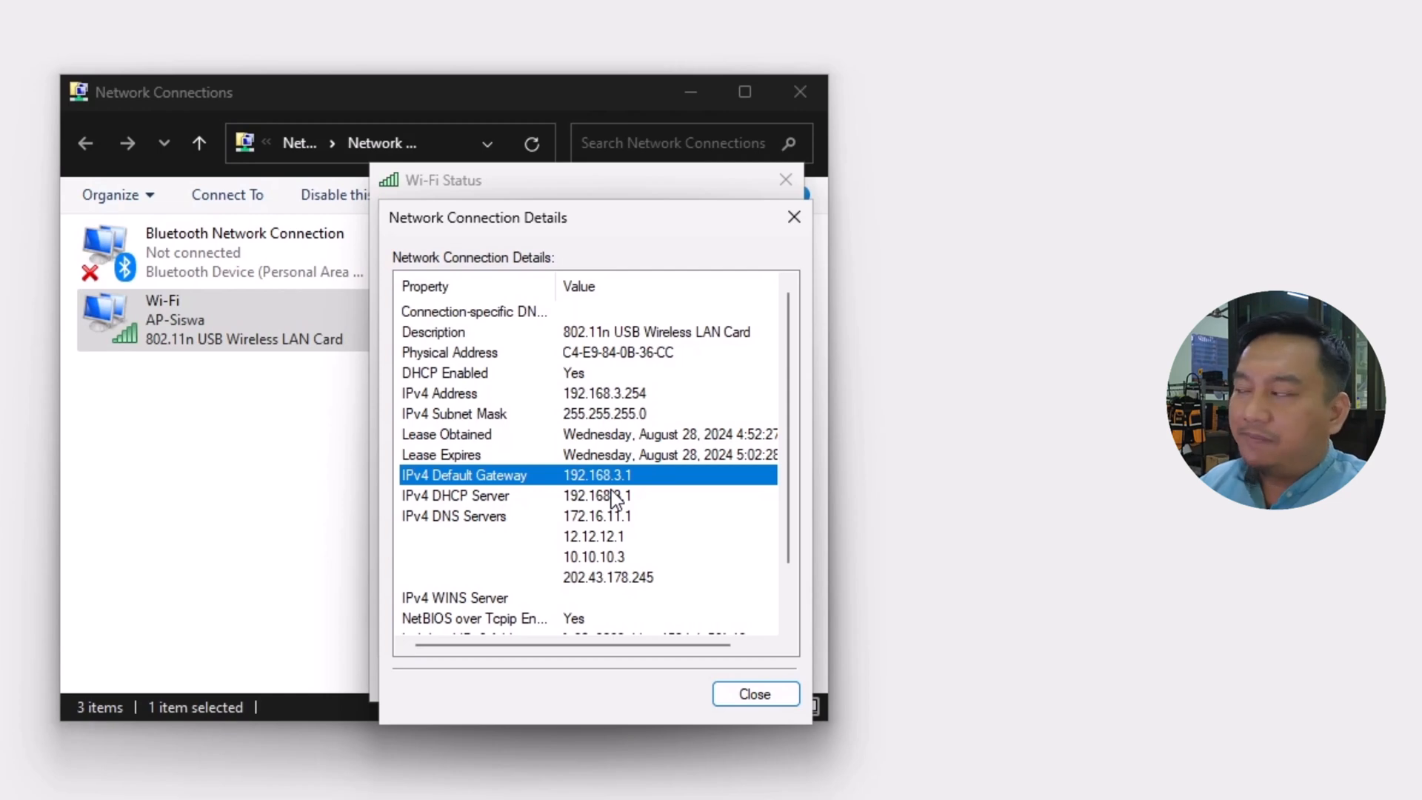
pyautogui.click(772, 694)
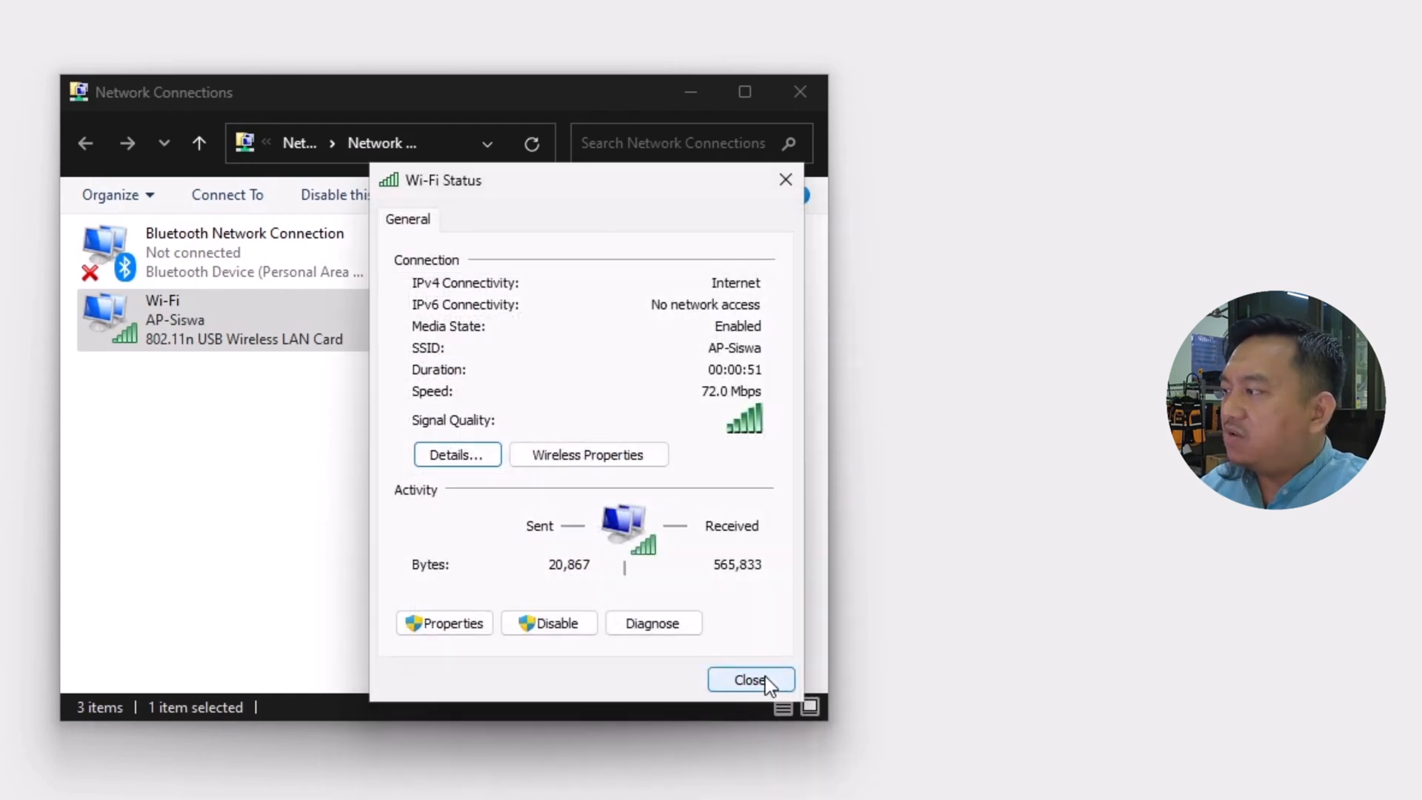
pyautogui.click(765, 676)
pyautogui.click(696, 97)
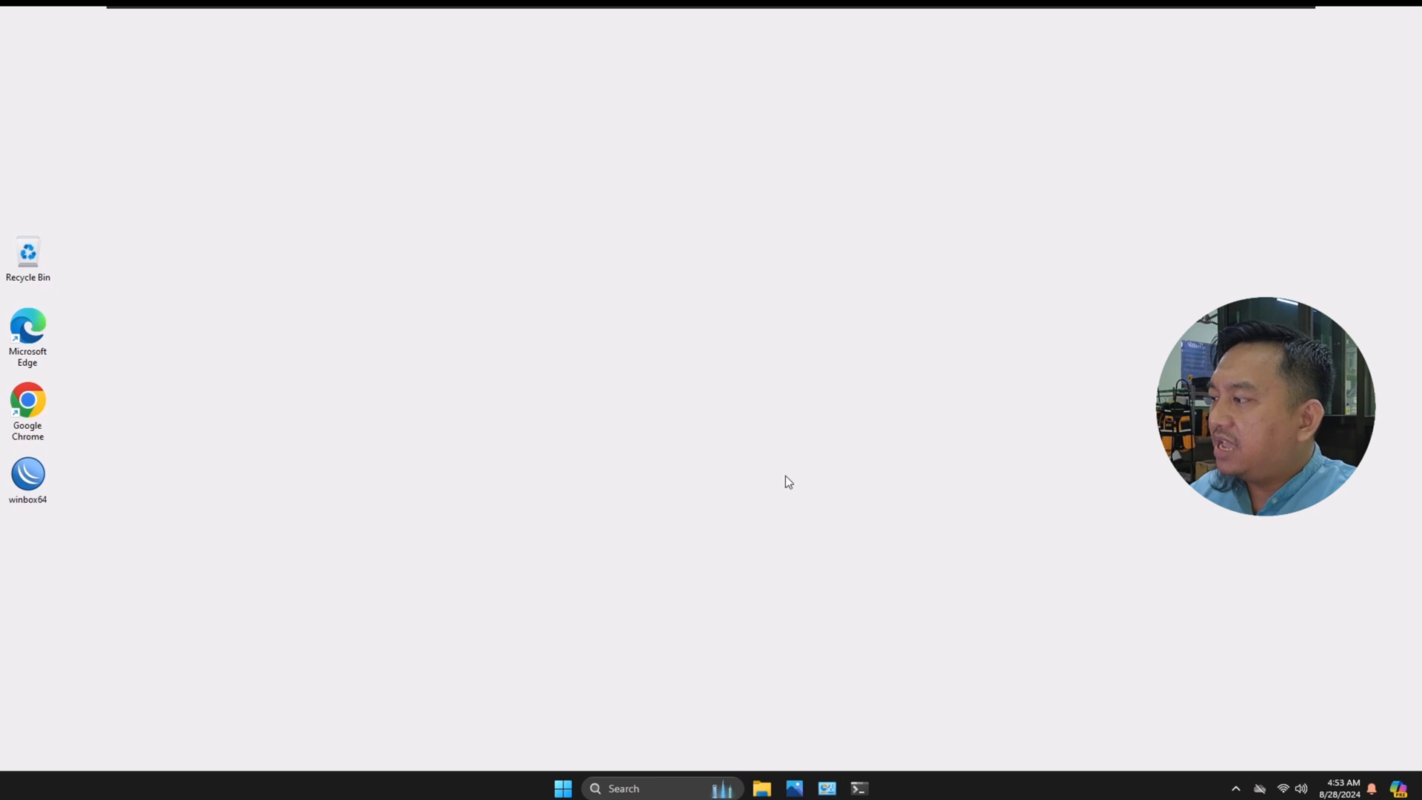
# Step: Restore Command Prompt, ping google.com to test internet access over AP-Siswa, and minimize the window
pyautogui.click(858, 788)
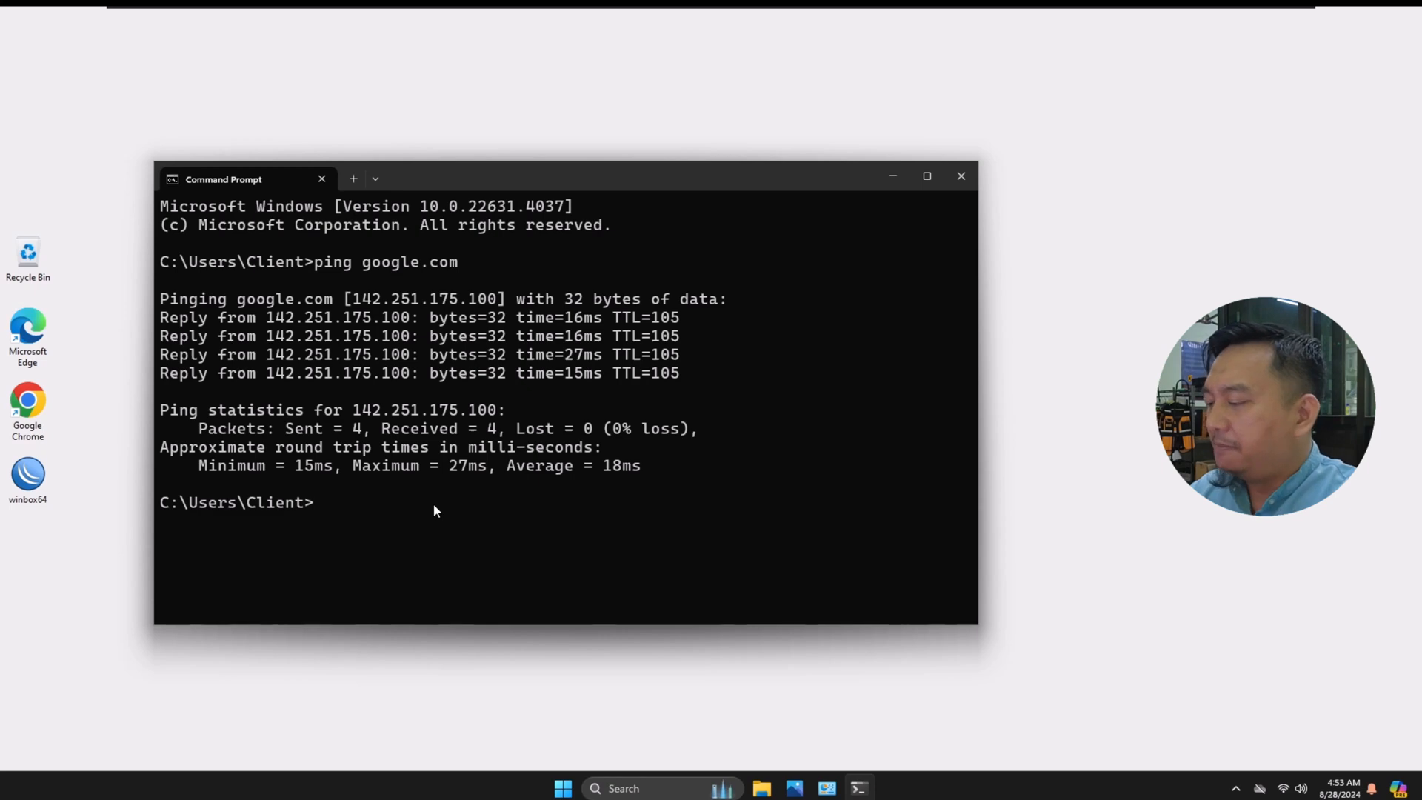
pyautogui.write('ping ')
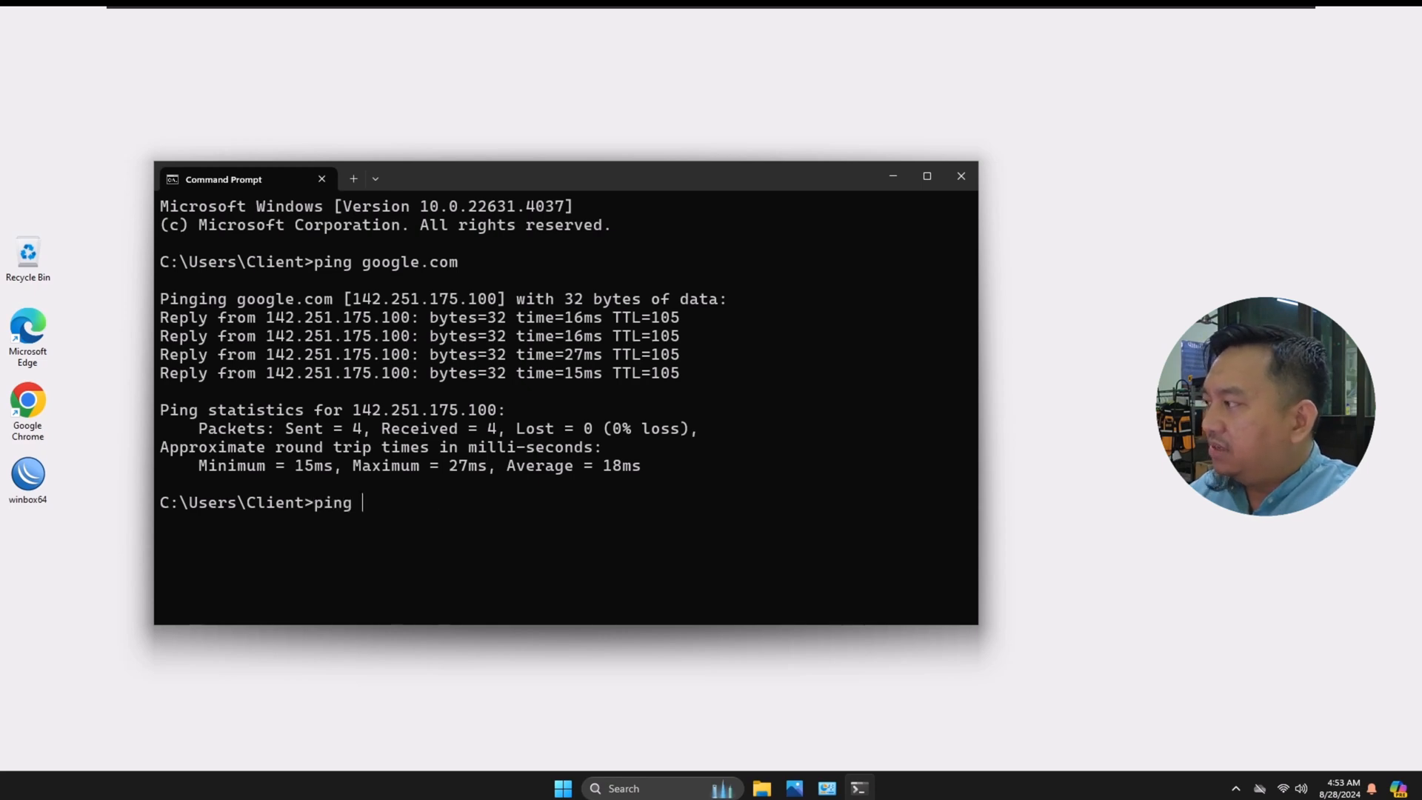
pyautogui.write('google.c')
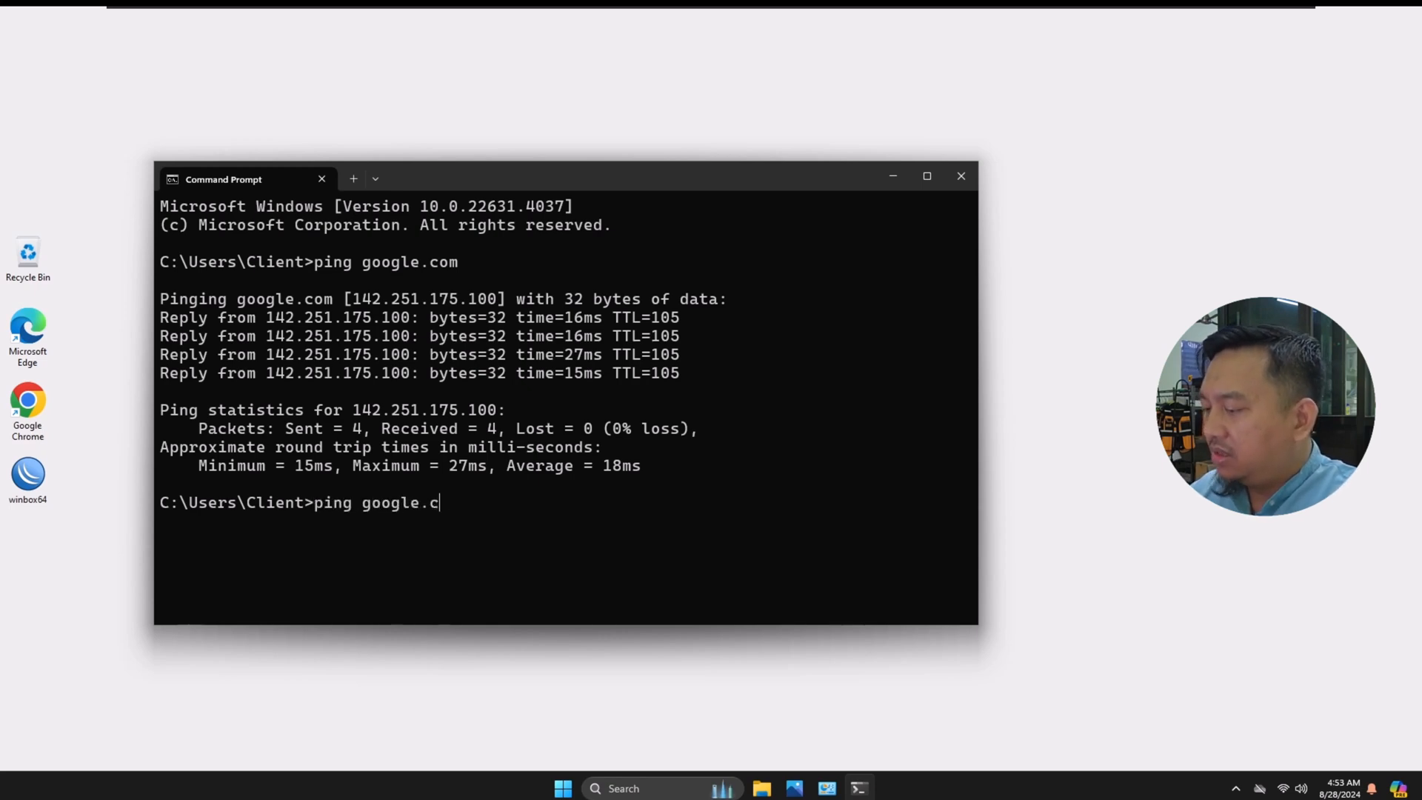
pyautogui.write('om')
pyautogui.press('Return')
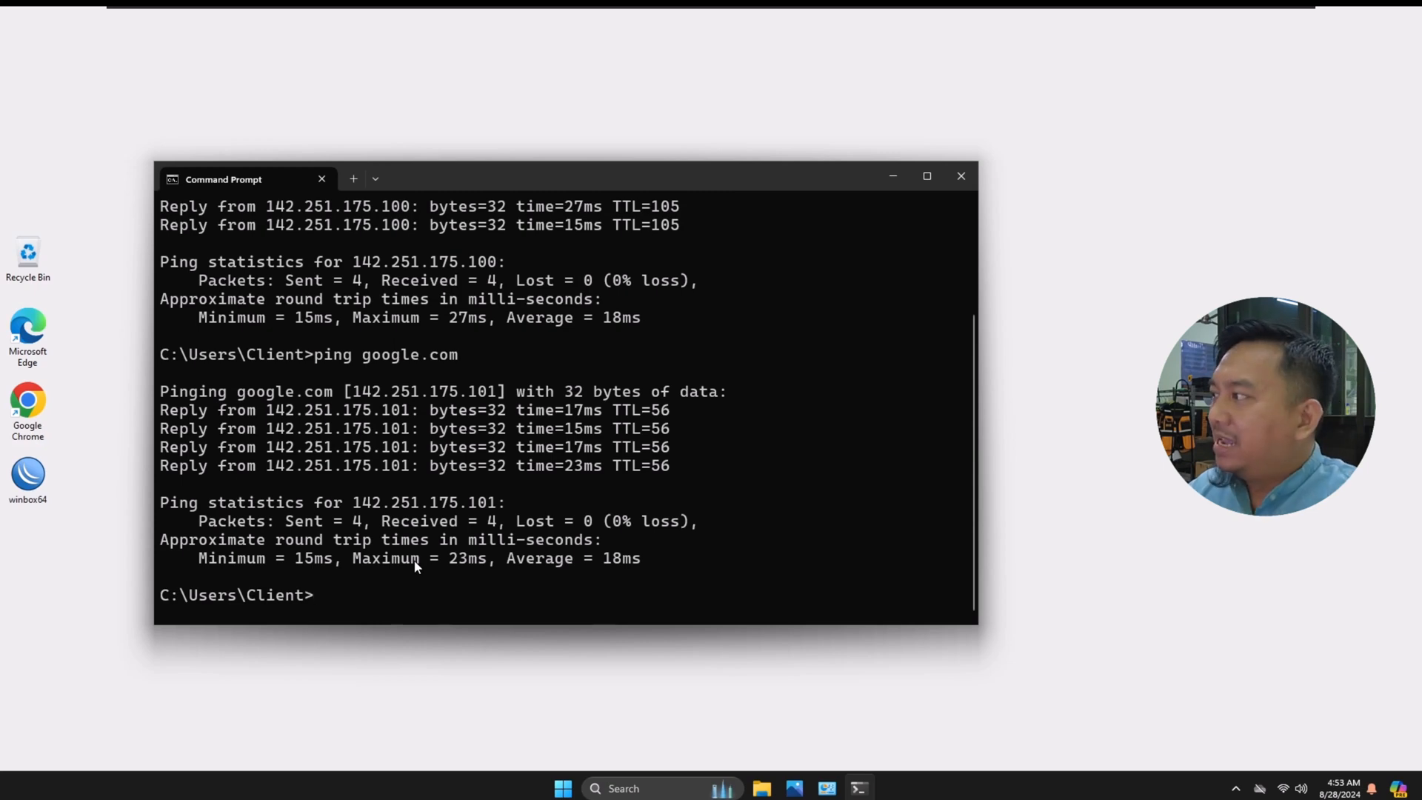
pyautogui.click(892, 176)
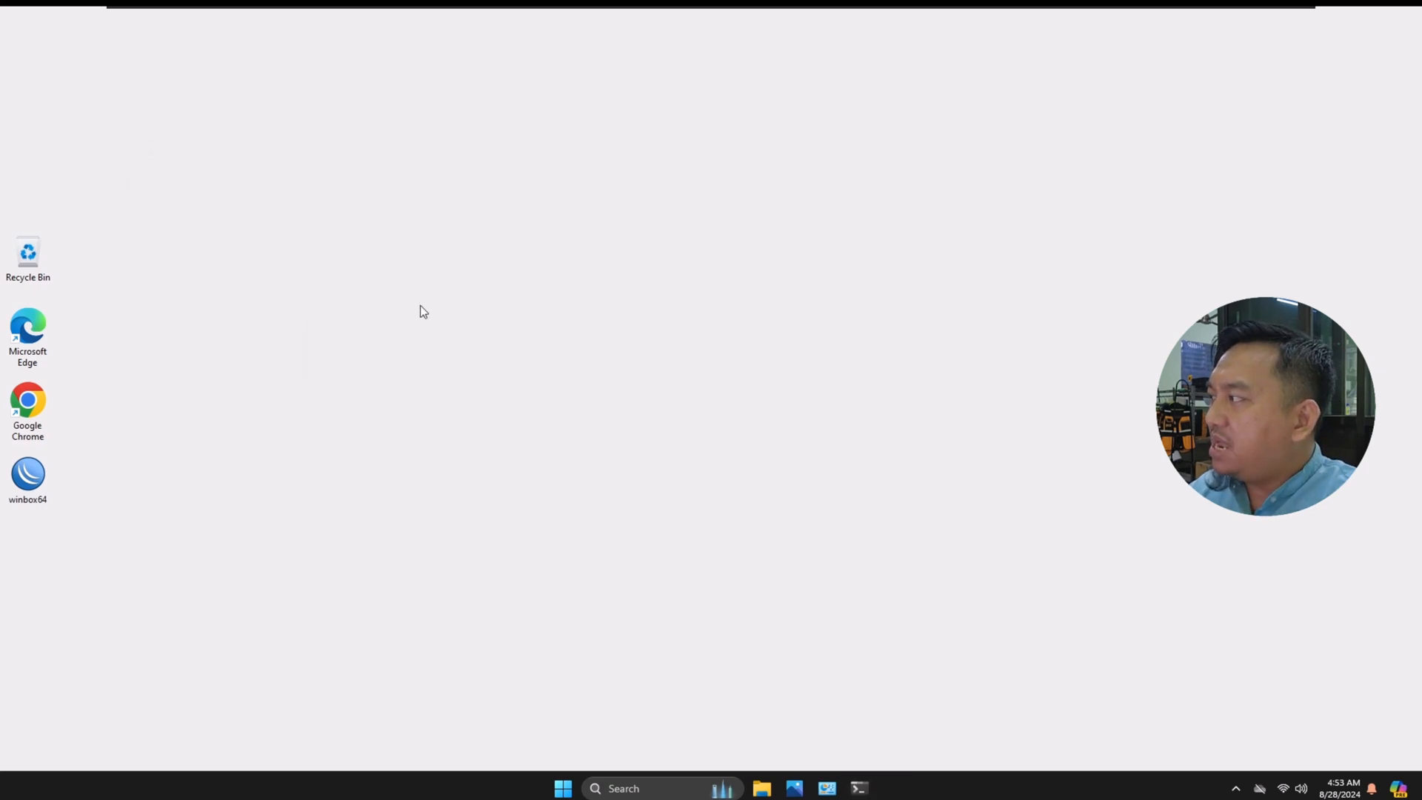
# Step: Open Google Chrome, load liputan6.com to test browsing over AP-Siswa, and minimize the browser
pyautogui.doubleClick(37, 406)
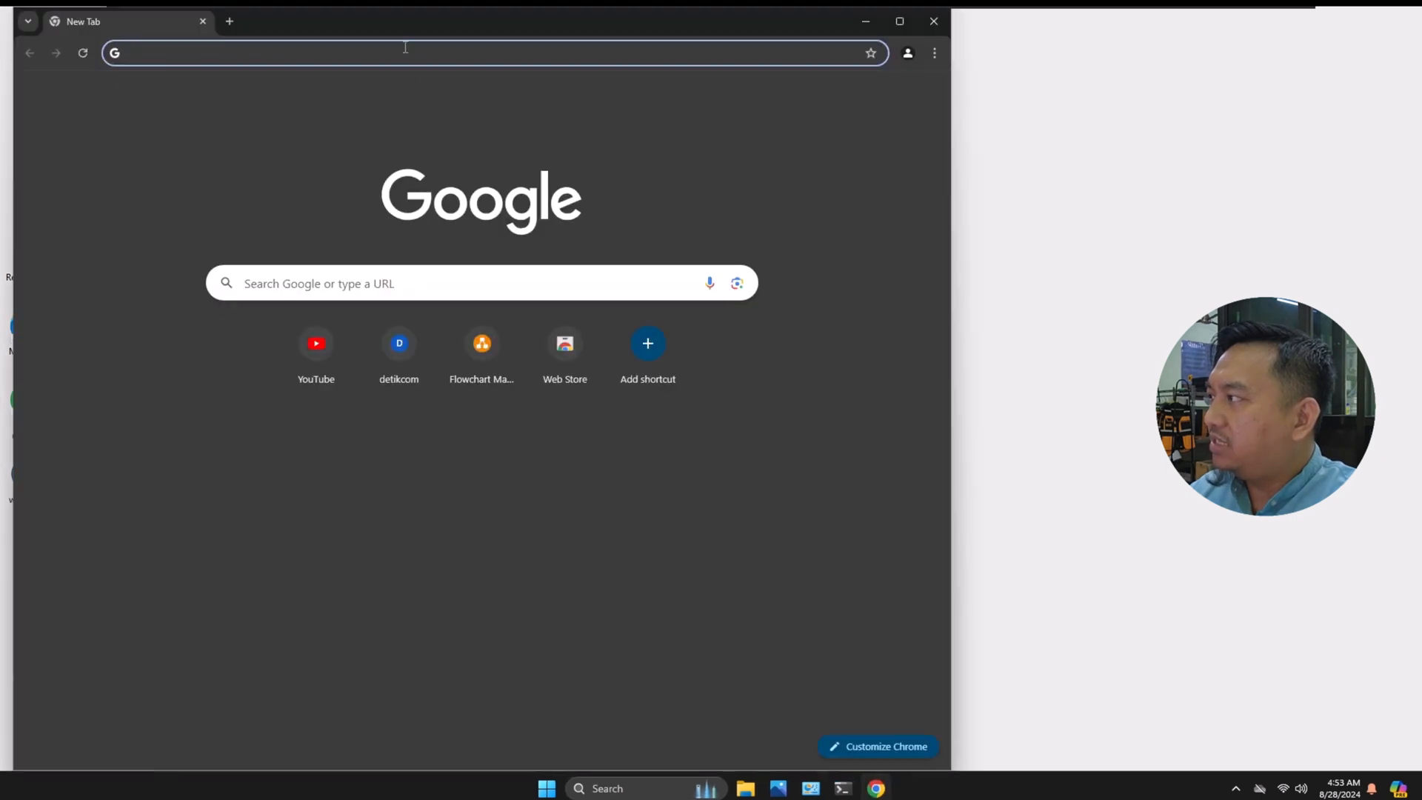
pyautogui.click(405, 47)
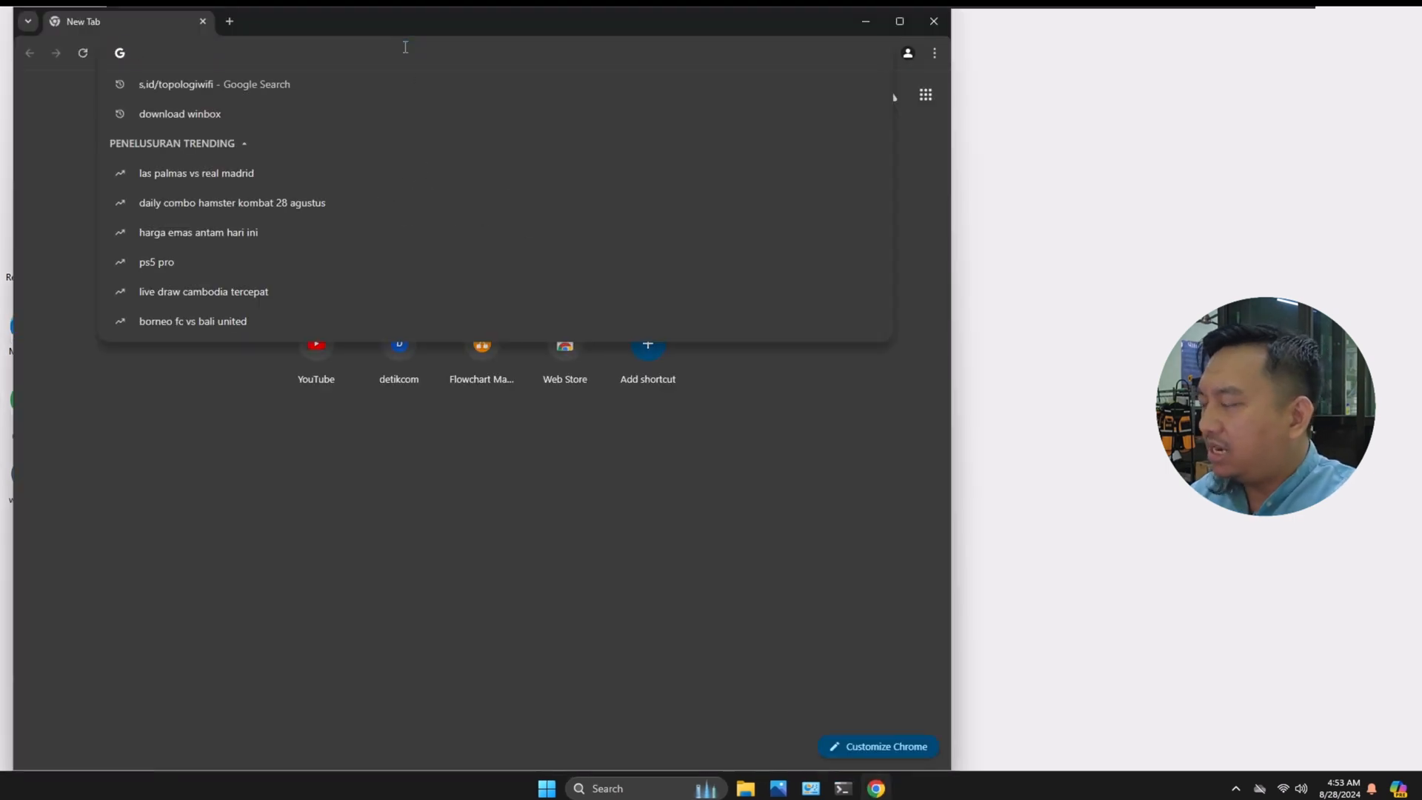
pyautogui.write('liputan')
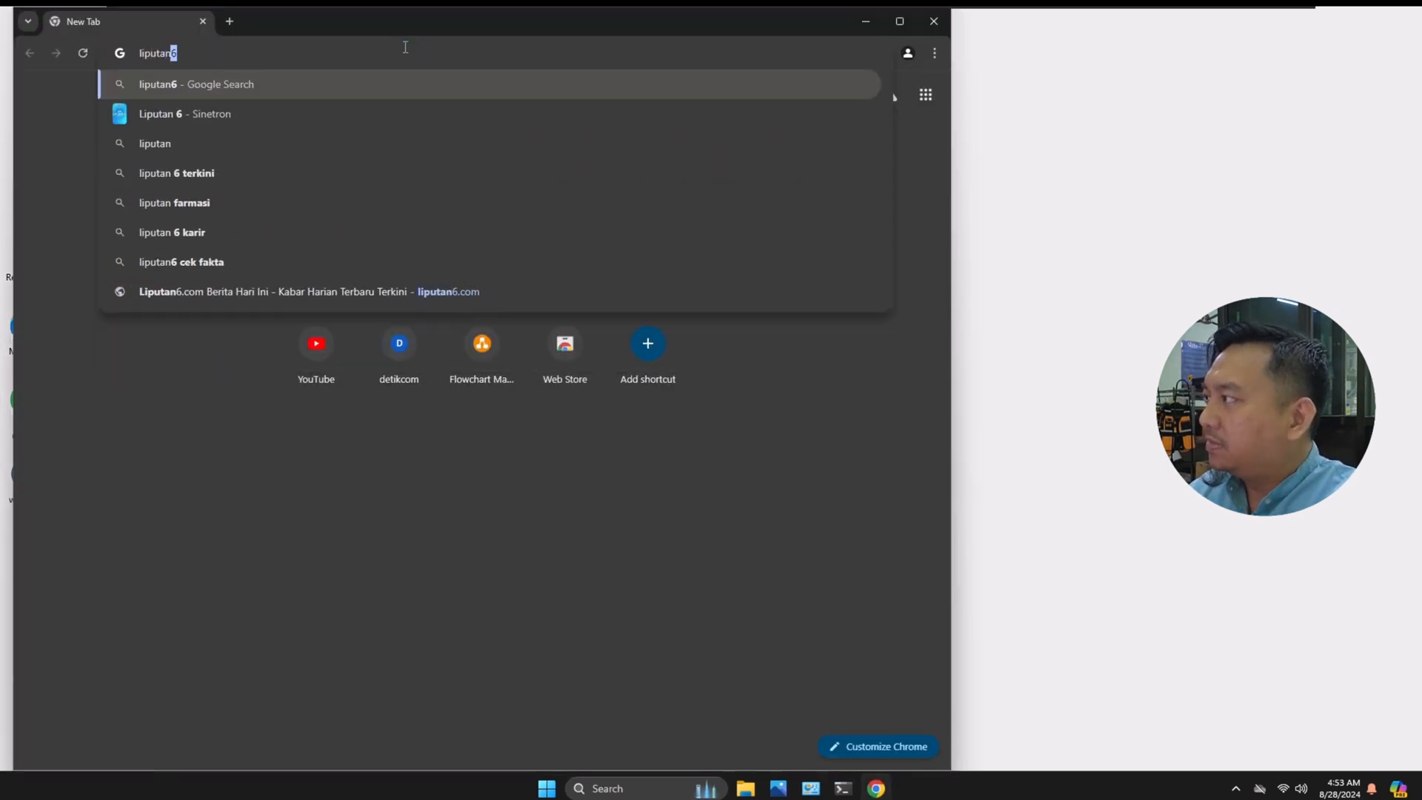
pyautogui.write('6')
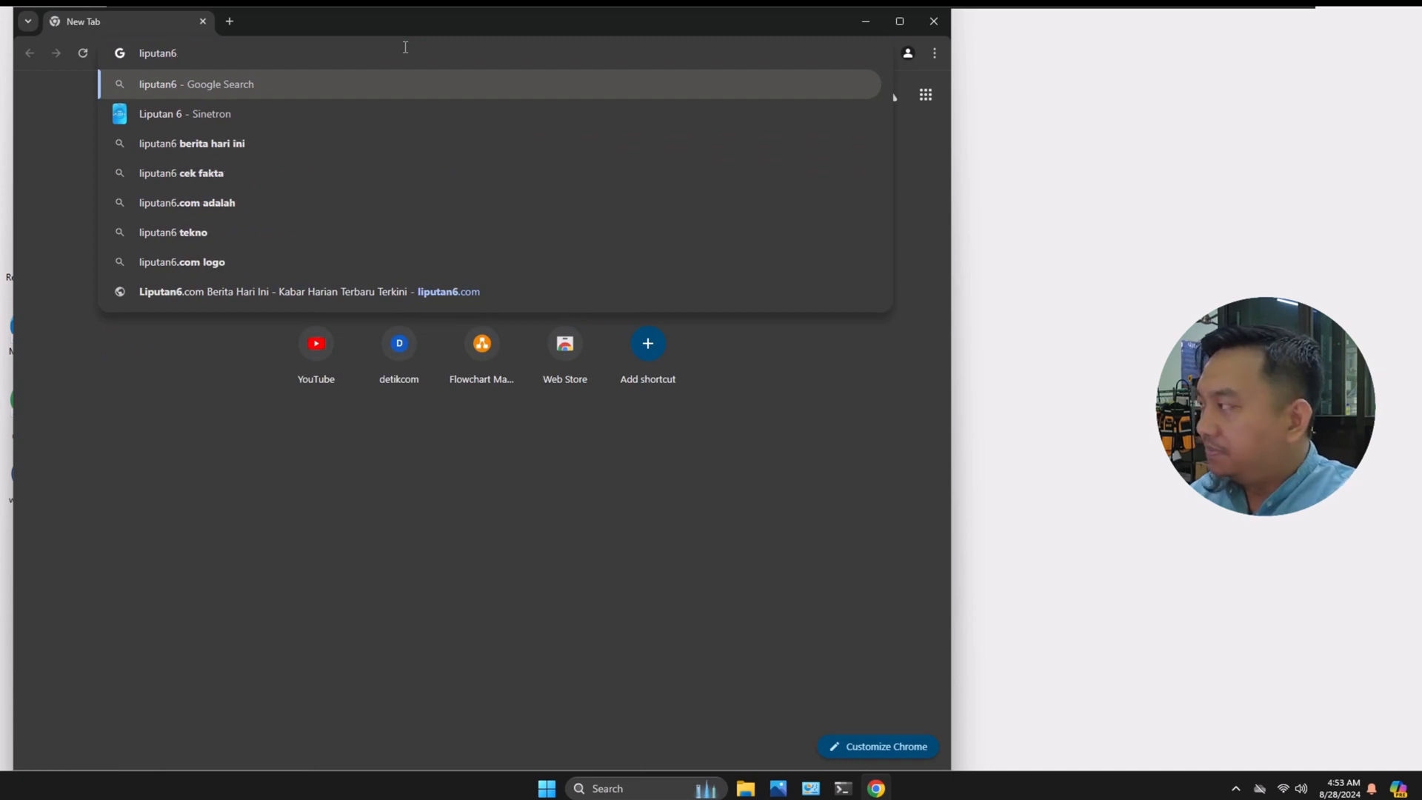
pyautogui.write('.com')
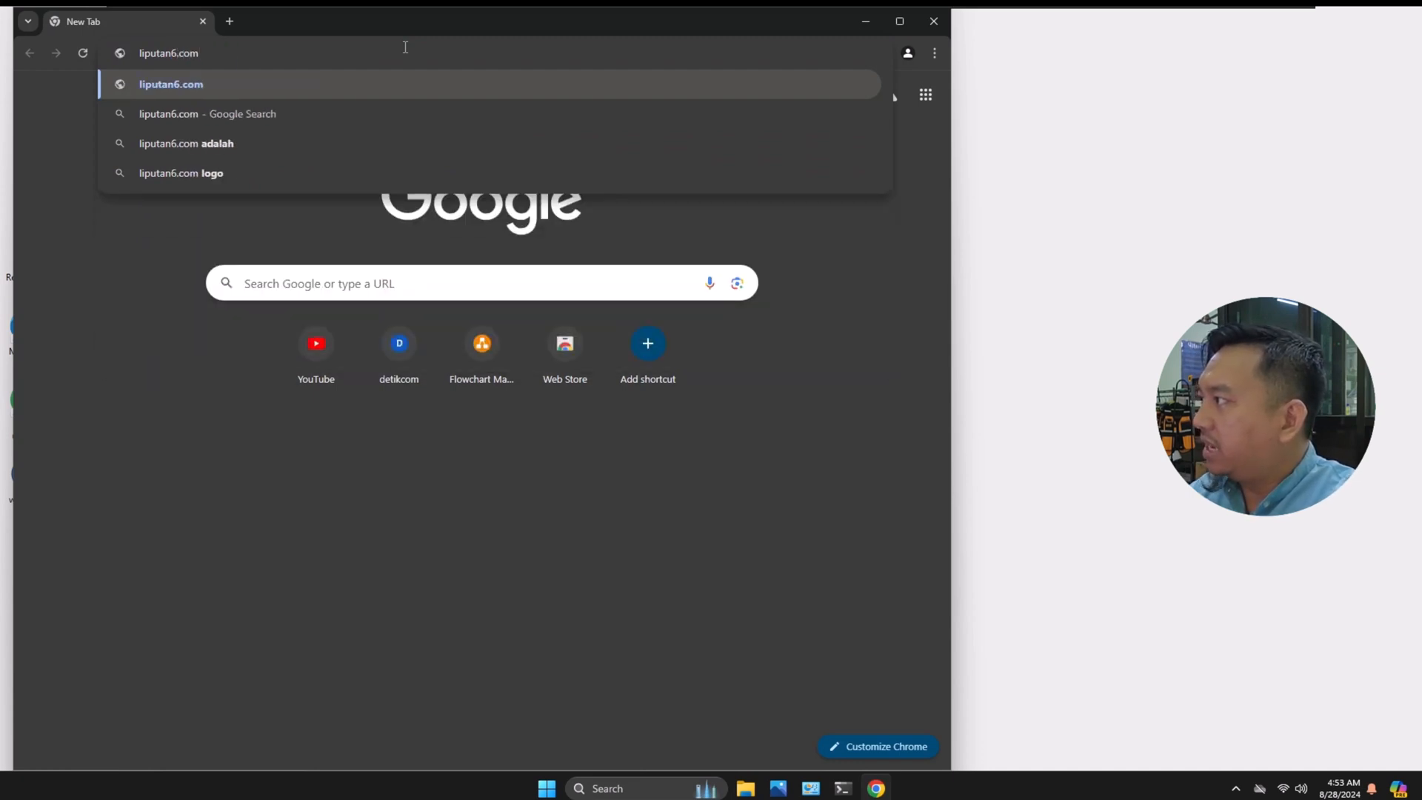
pyautogui.press('Return')
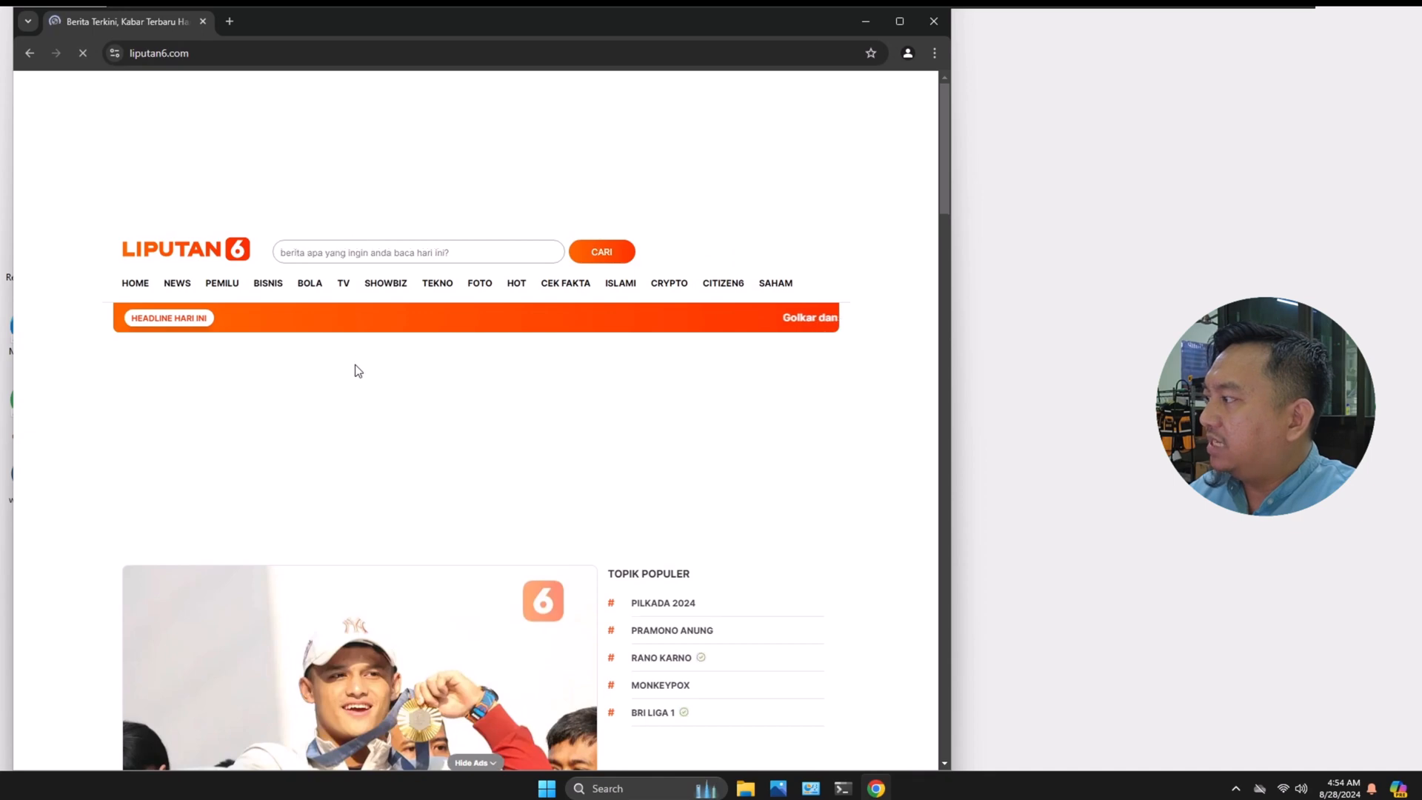
pyautogui.scroll(-4, 359, 370)
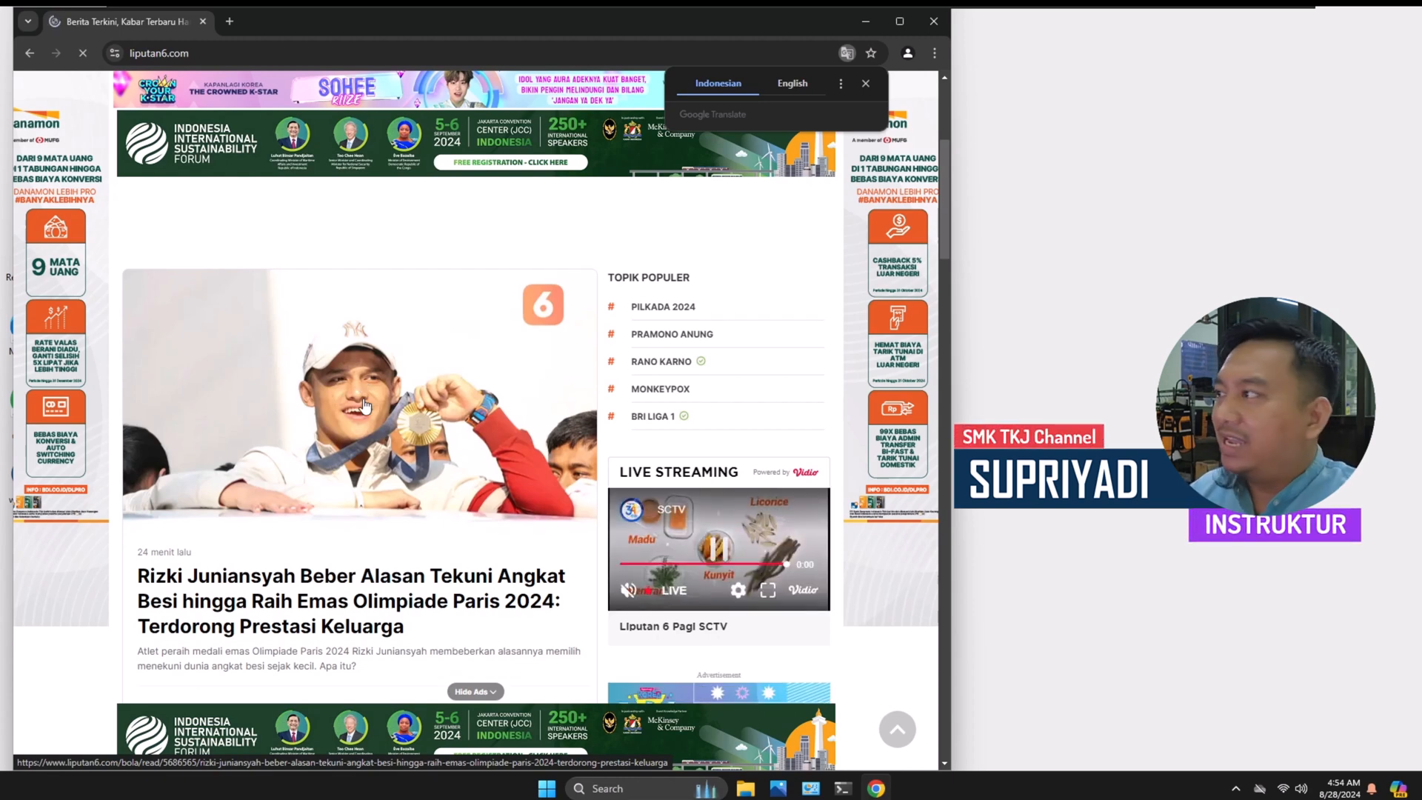
pyautogui.click(864, 23)
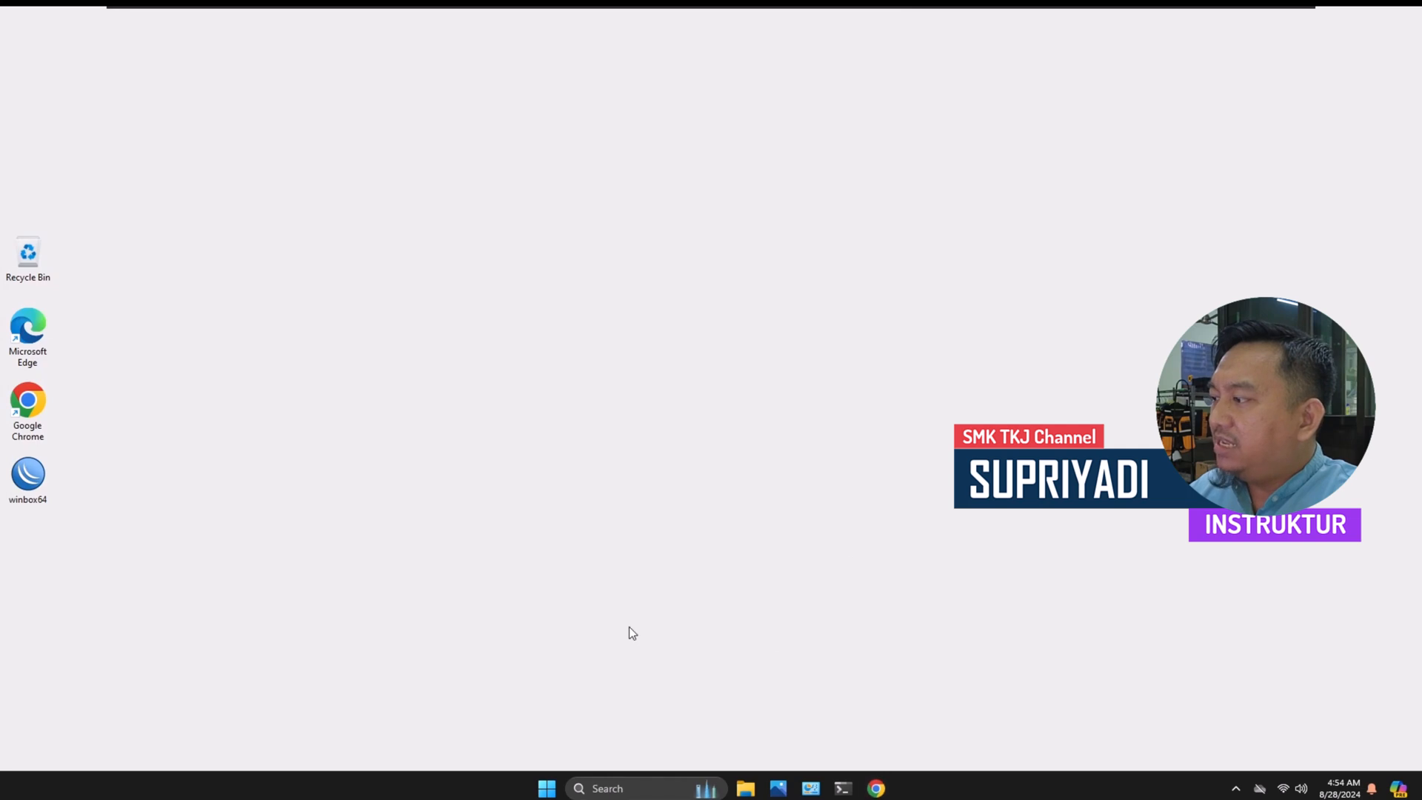
# Step: Launch WinBox and connect to the neighboring router SMKTKJ with the saved login
pyautogui.doubleClick(29, 476)
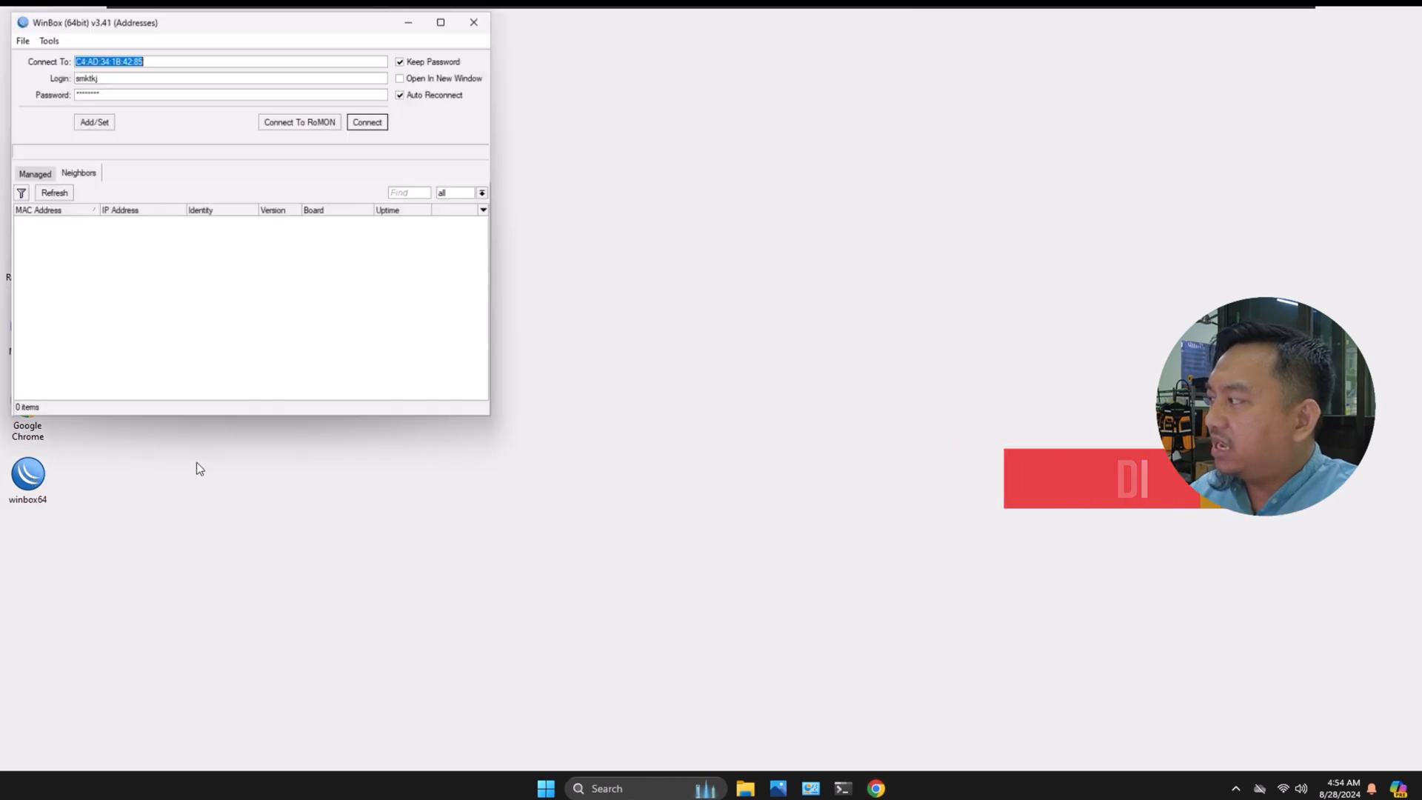
pyautogui.click(52, 223)
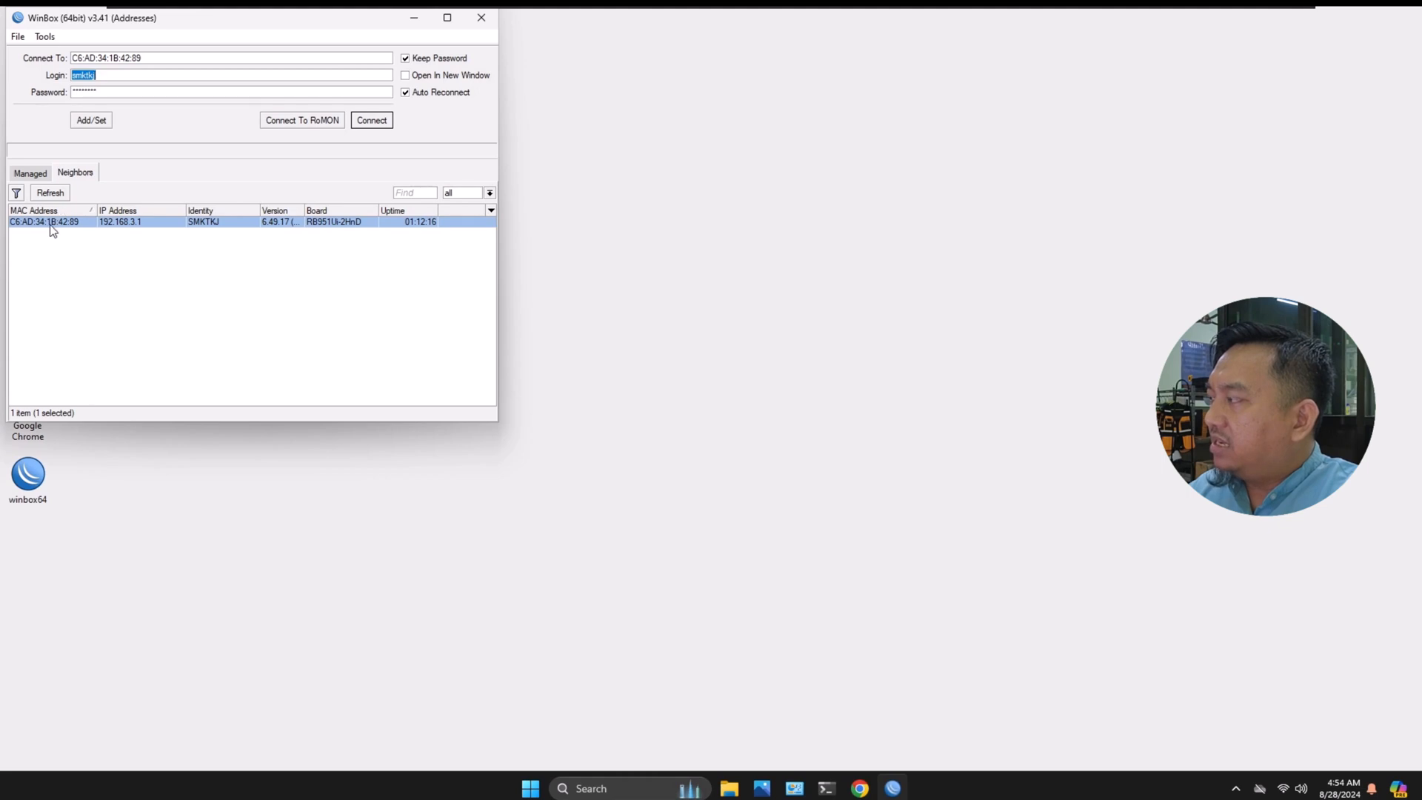
pyautogui.click(383, 123)
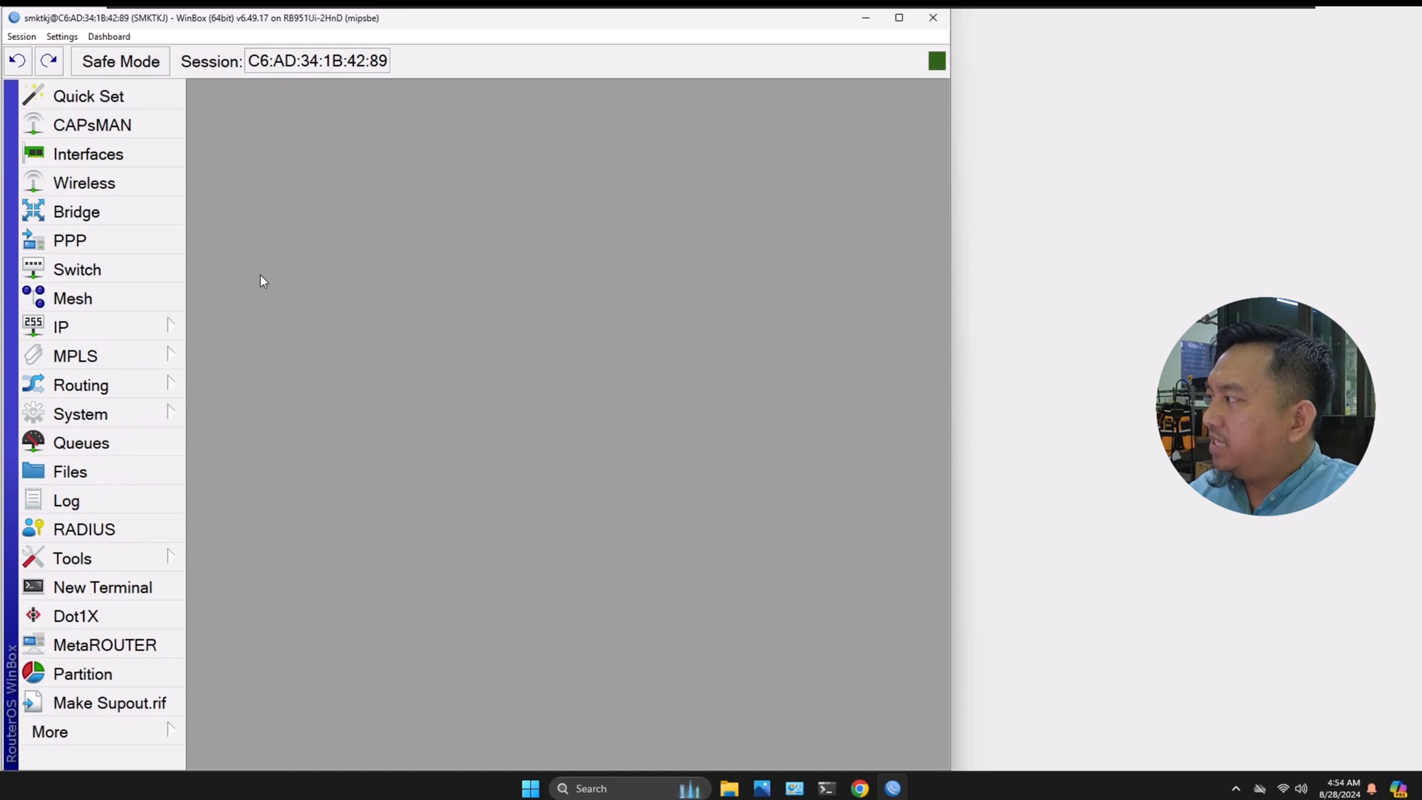
# Step: Display the wireless registration table and select the connected client's entry to examine its MAC address and interface
pyautogui.click(75, 187)
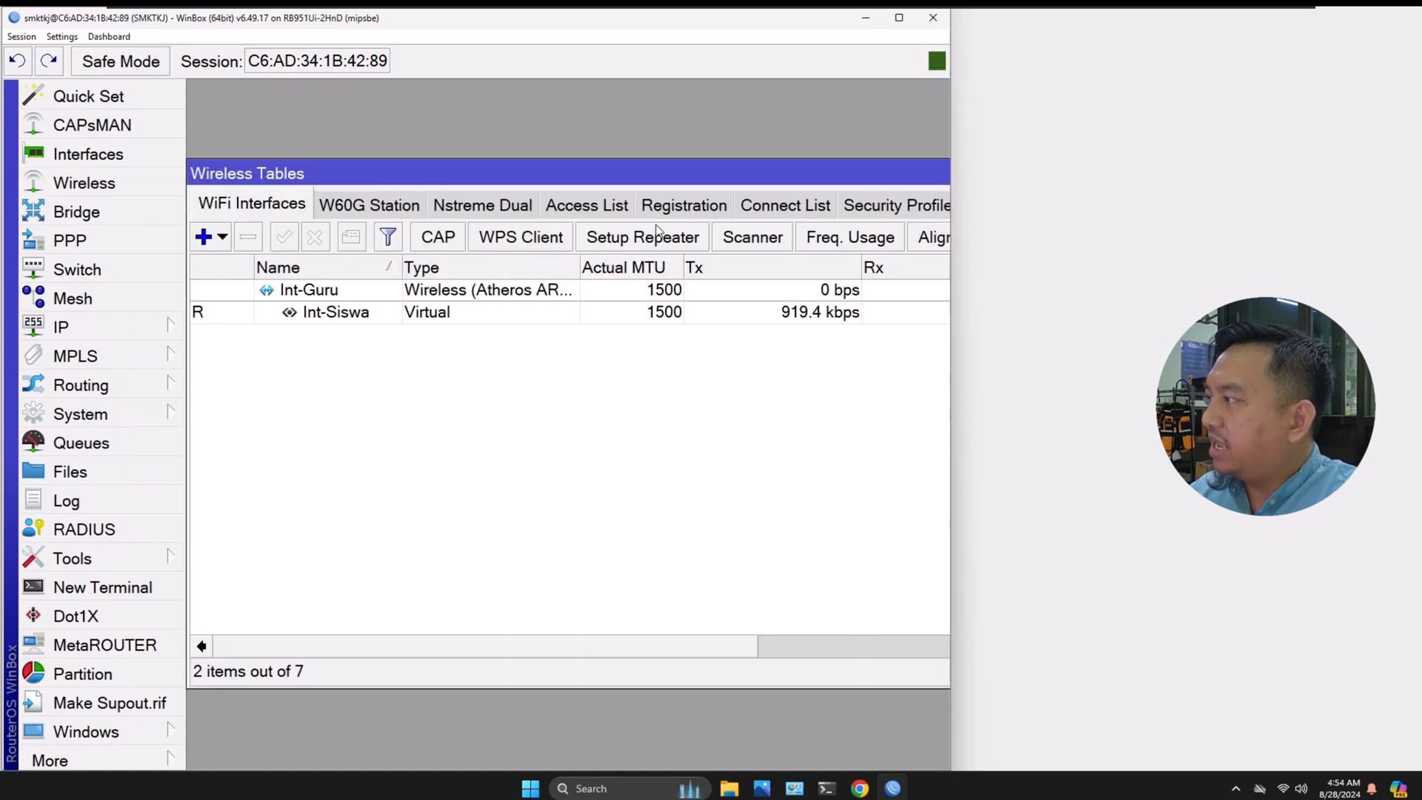
pyautogui.click(677, 208)
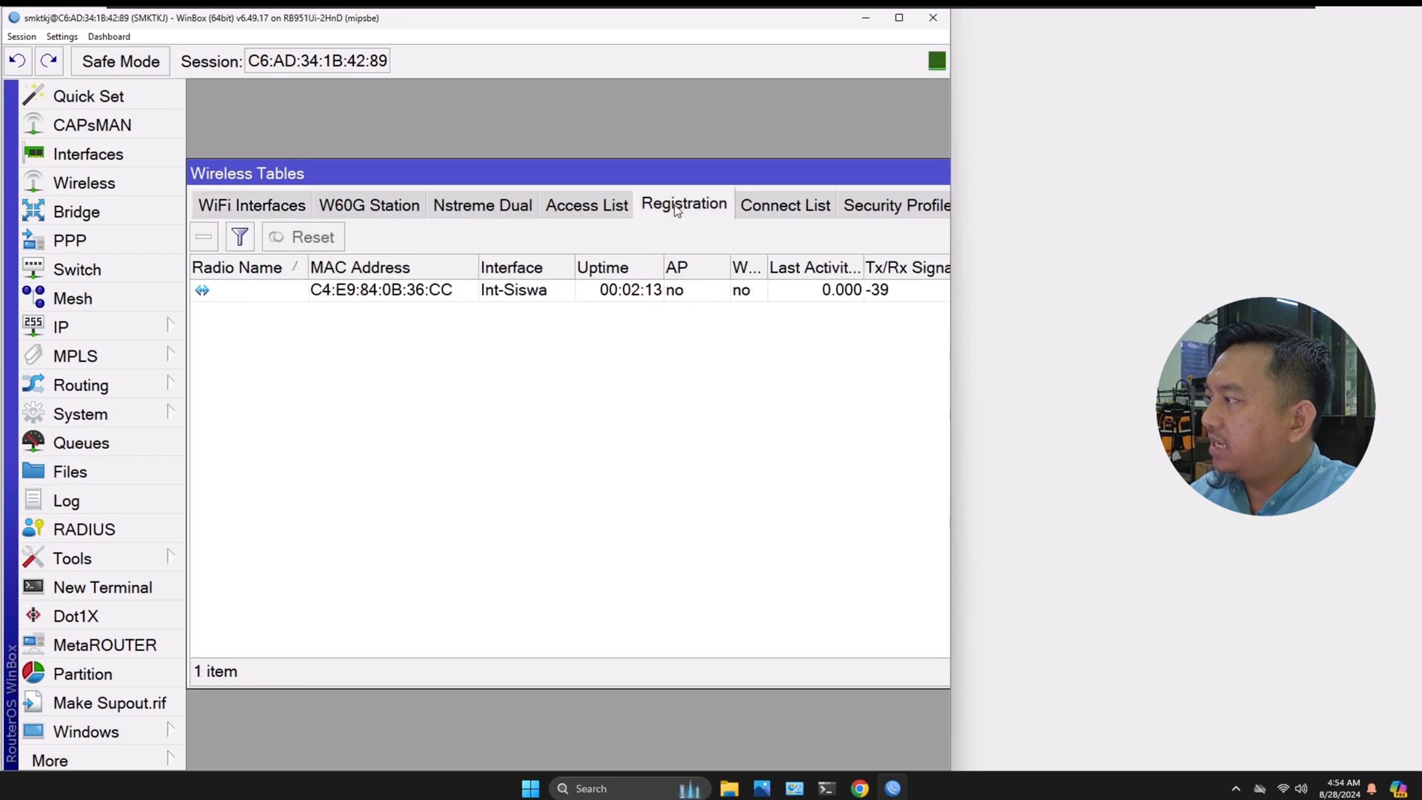
pyautogui.click(437, 295)
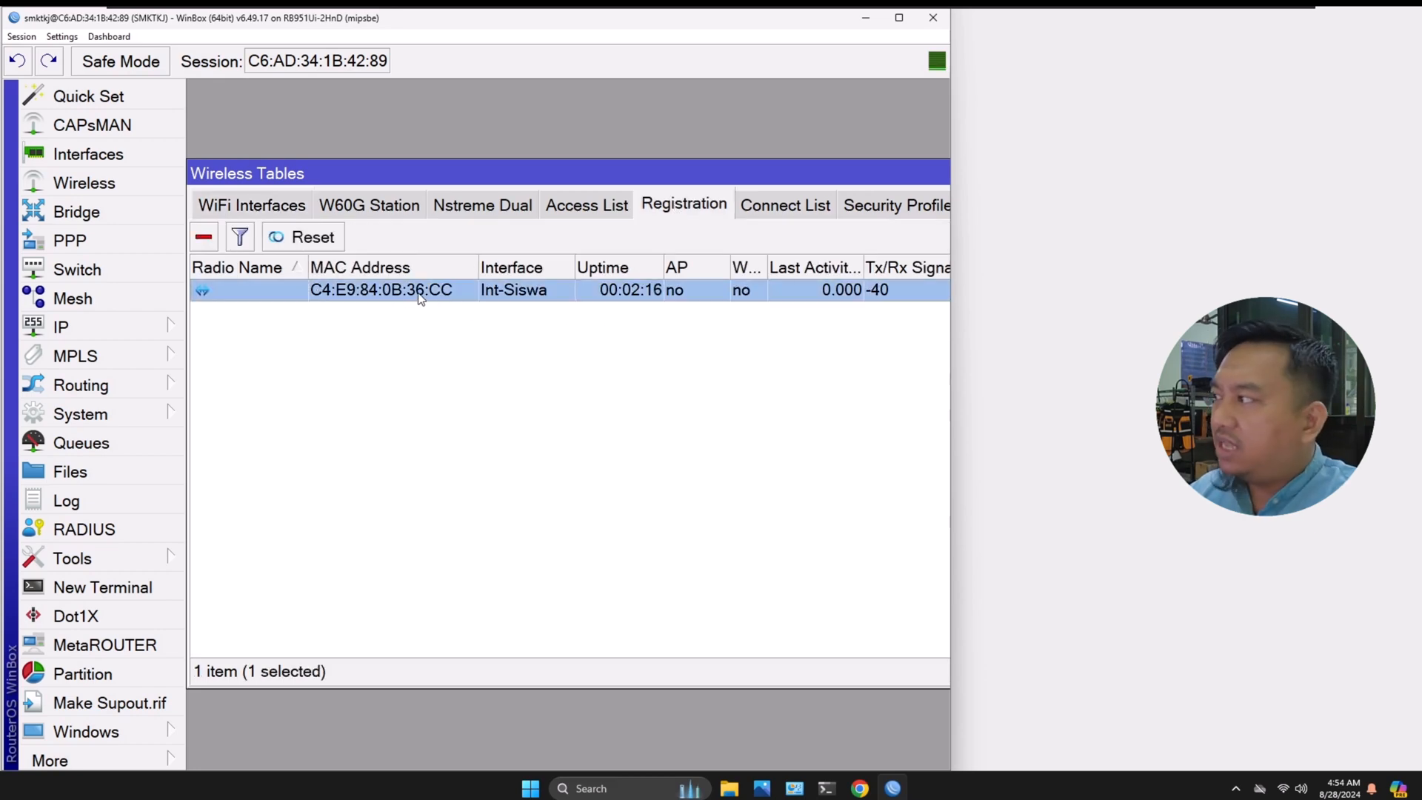